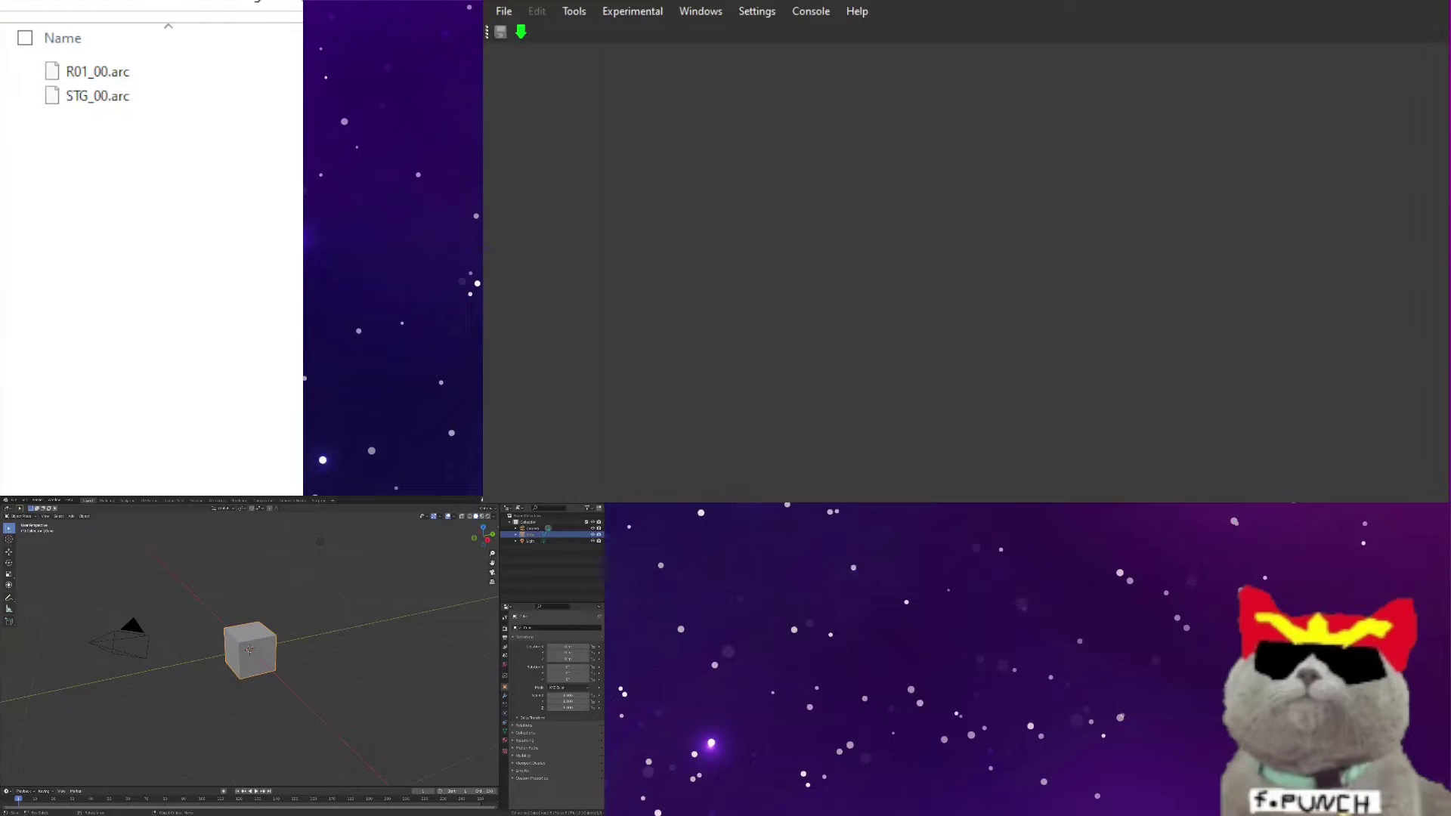
Step: Load the R01_00.arc archive into the archive editor, maximize its window and expand the r01_00 folder
left_click(139, 79)
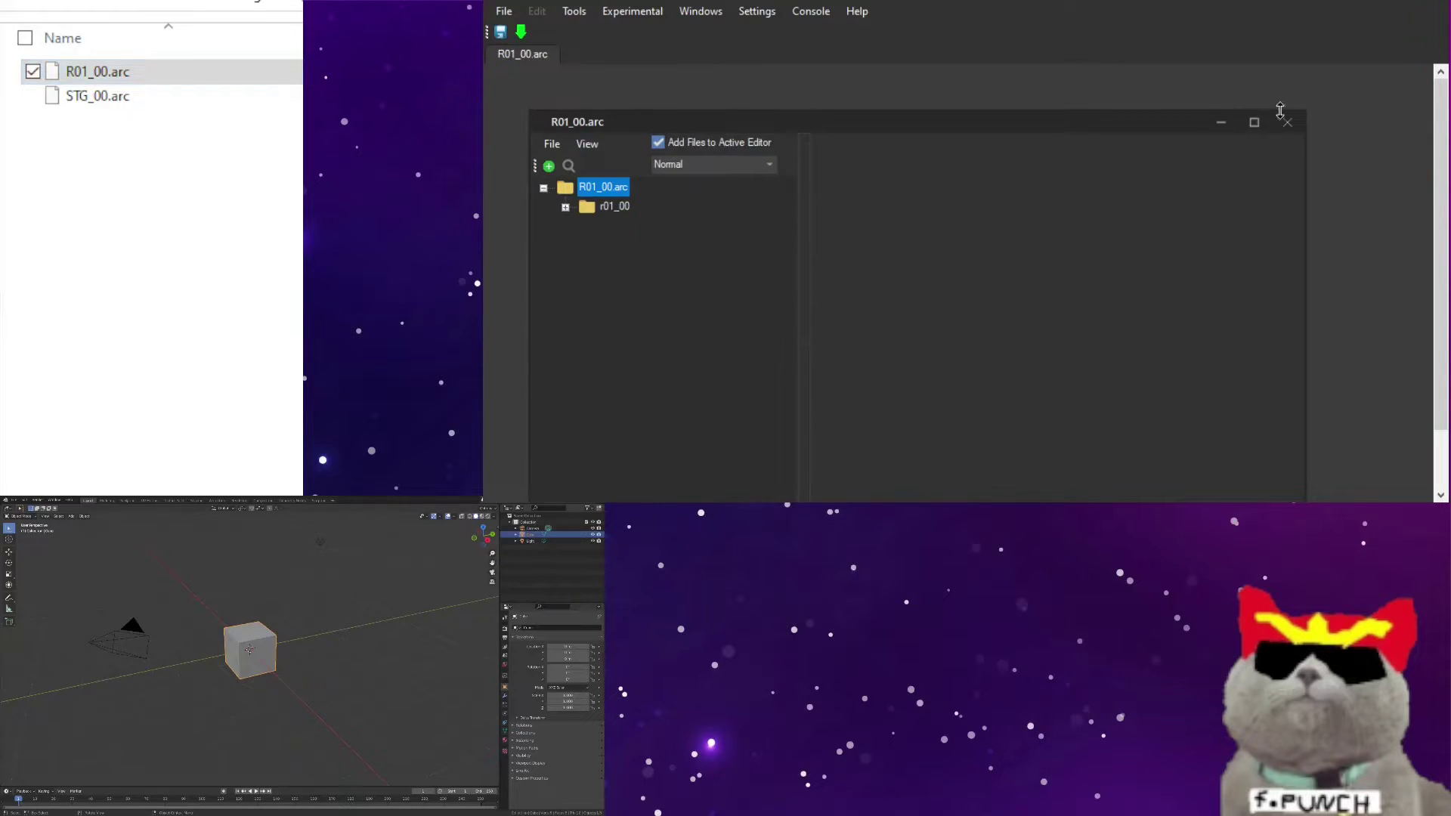
left_click(1254, 122)
left_click(520, 140)
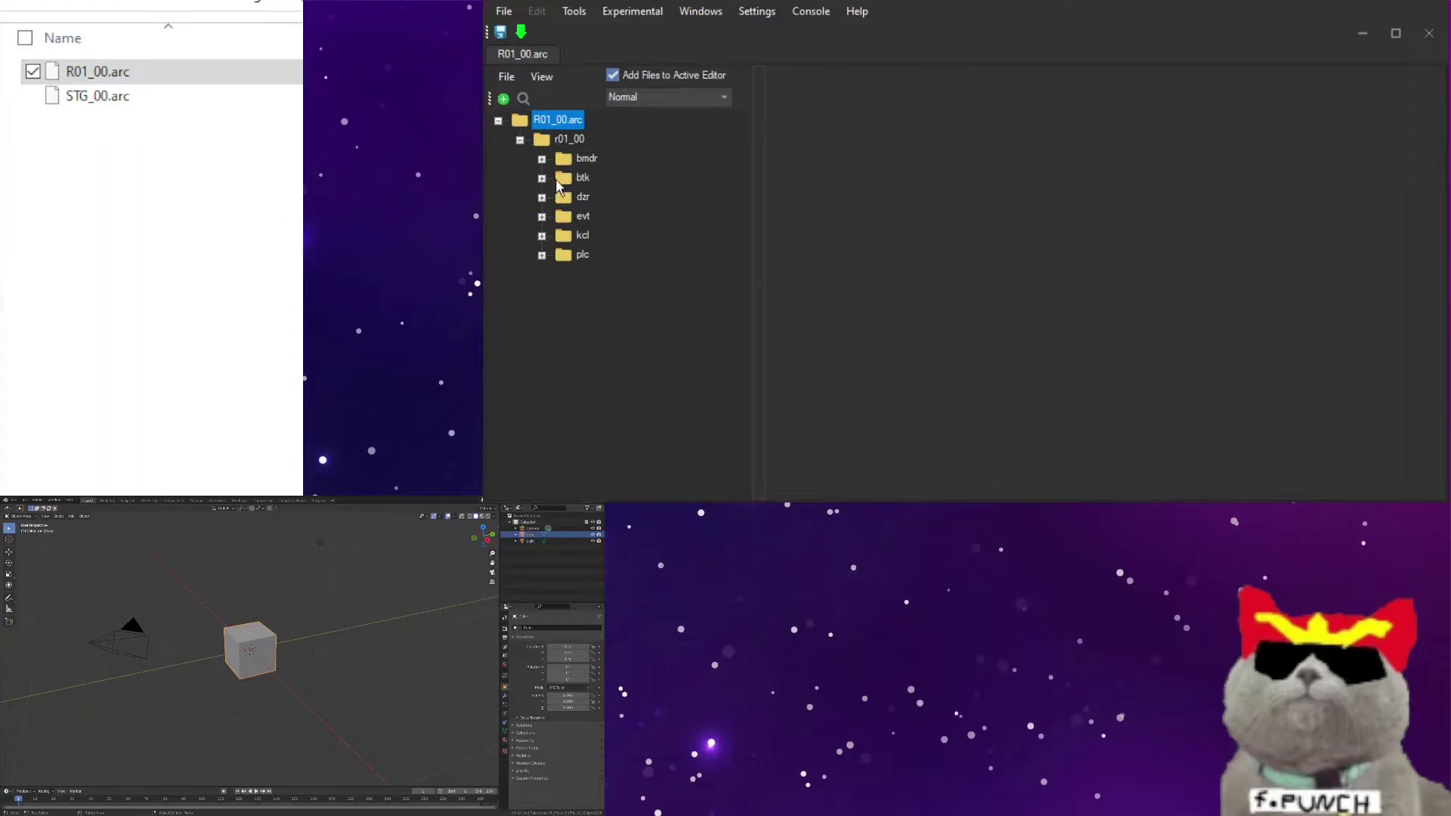
Step: Open model.bmd from the bmdr folder and examine the level's visual model from different angles
left_click(593, 159)
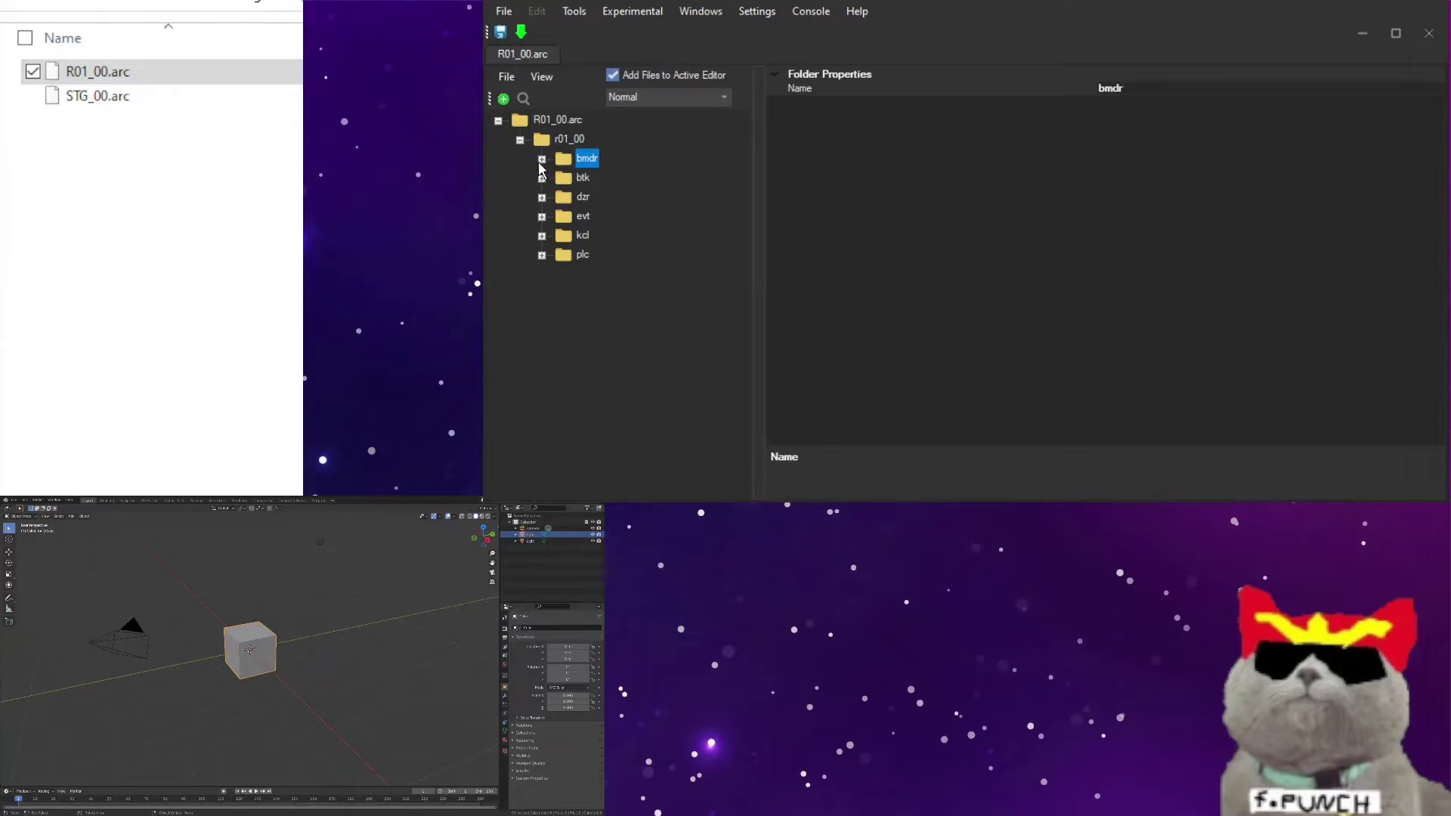
left_click(542, 160)
left_click(612, 180)
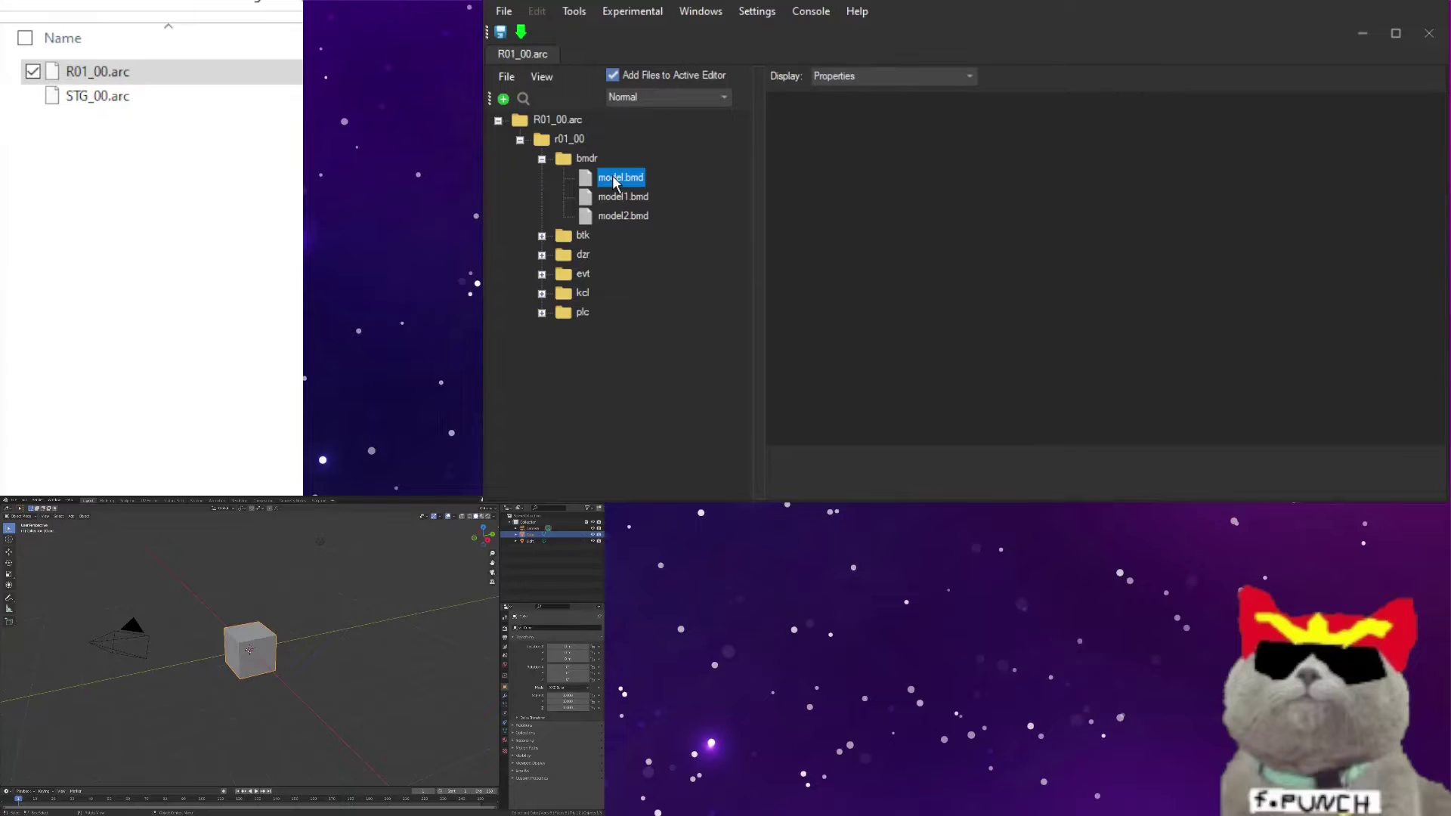
double_click(616, 181)
left_click(616, 181)
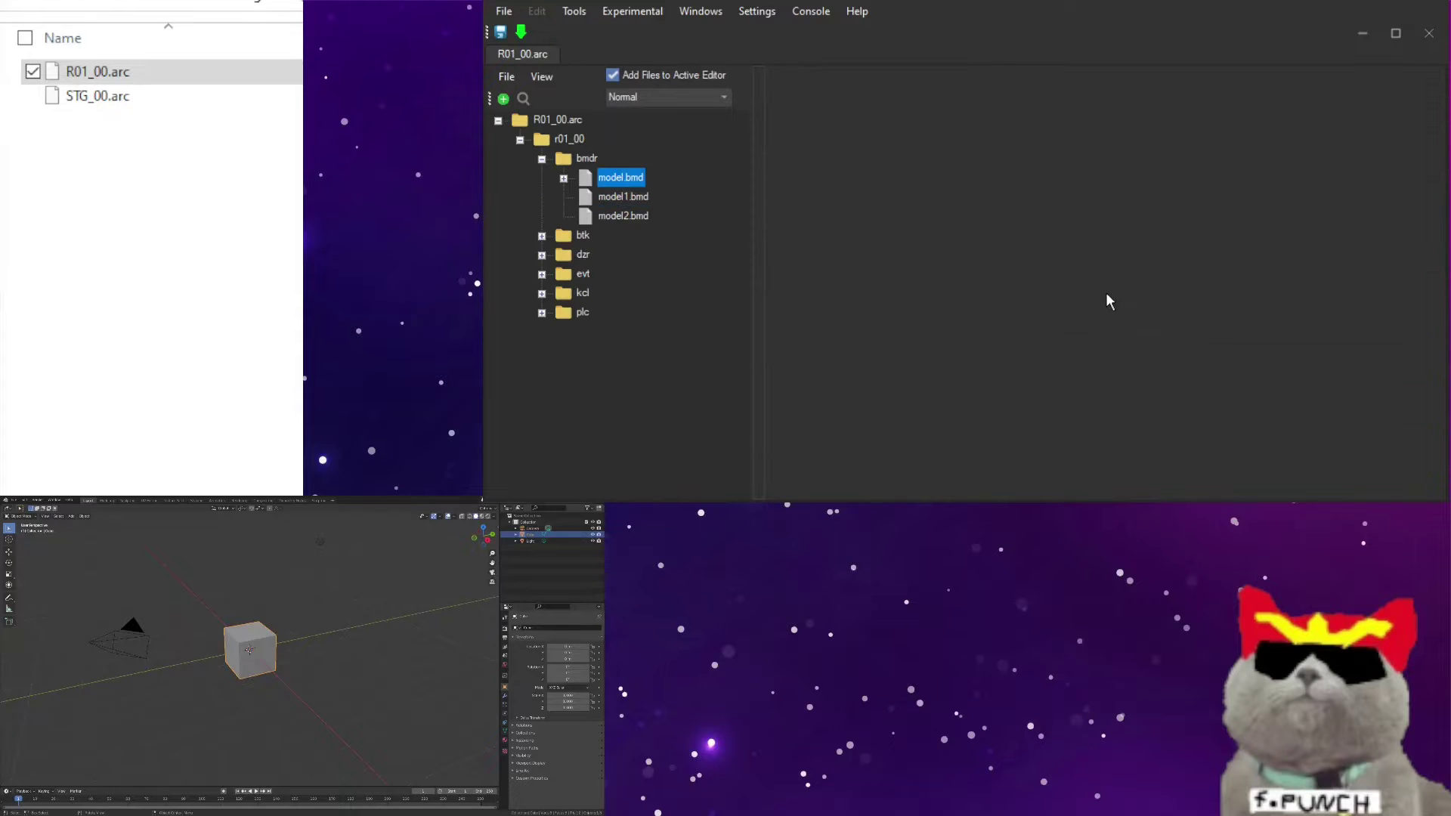
scroll(1149, 263, "down", 6)
right_click_drag(1169, 252, 1202, 398)
left_click_drag(1202, 399, 748, 350)
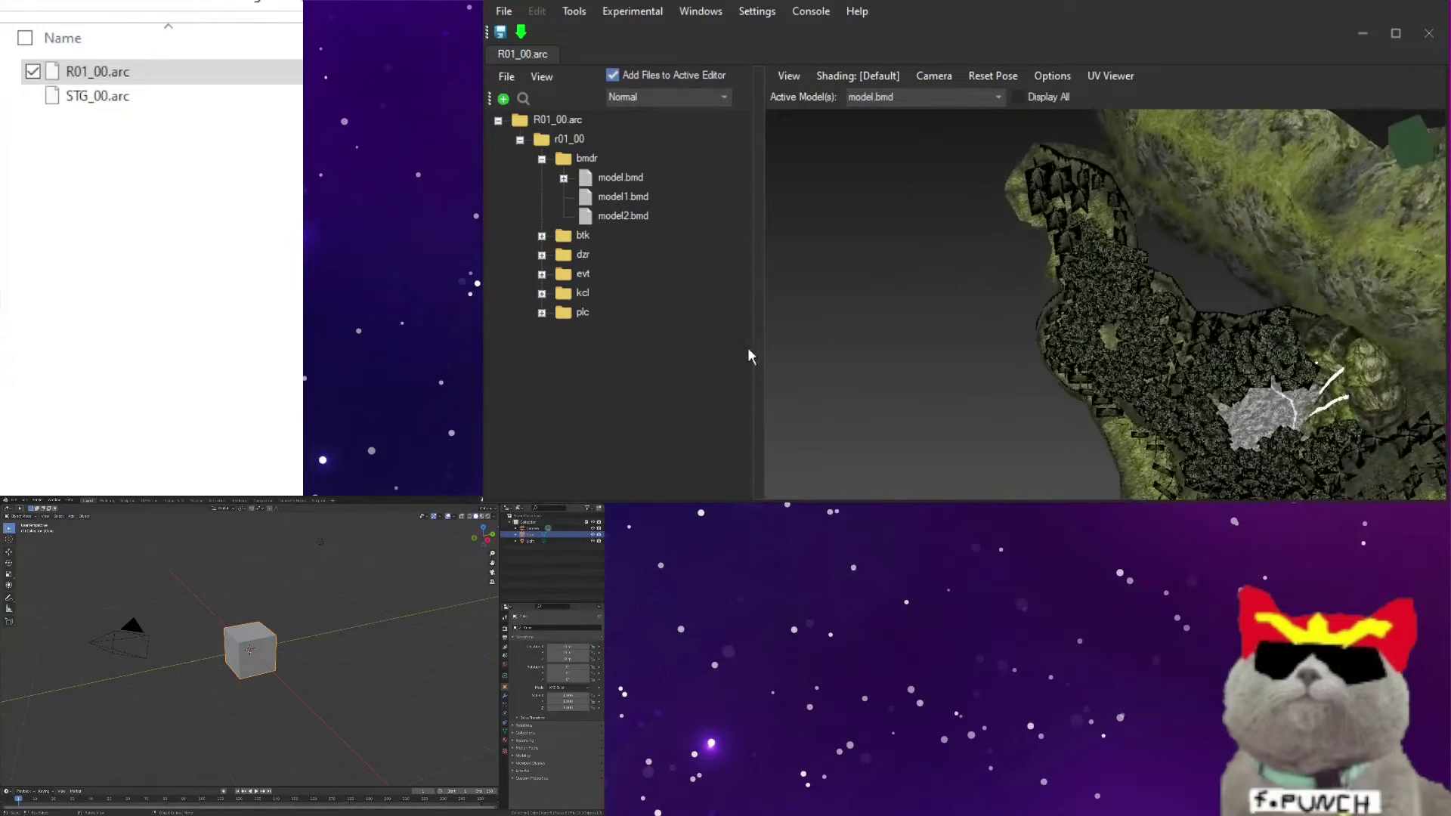
left_click_drag(1333, 420, 1360, 499)
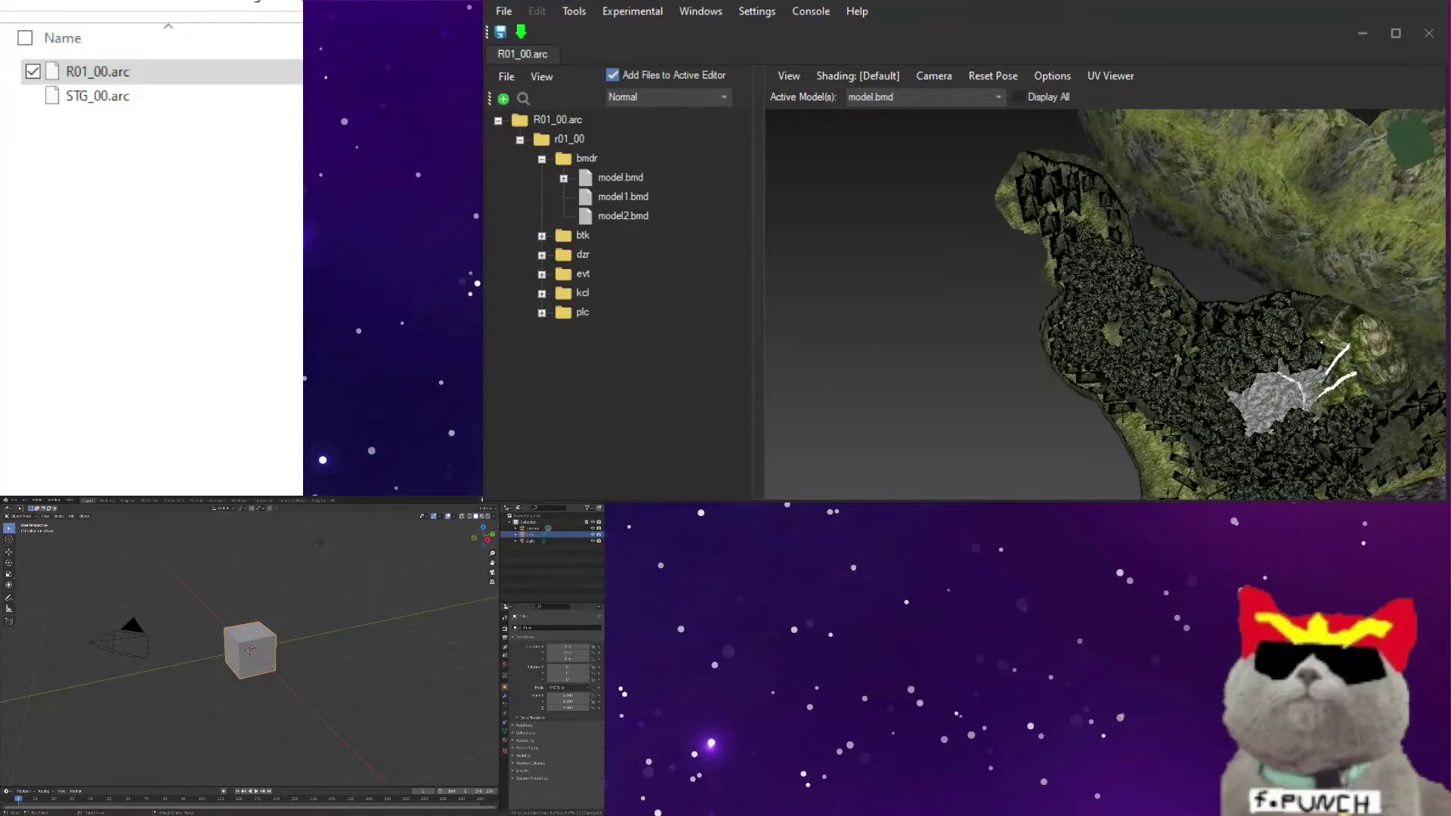
Step: Open room.kcl from the kcl folder and look through its list of collision meshes
key("alt+Tab")
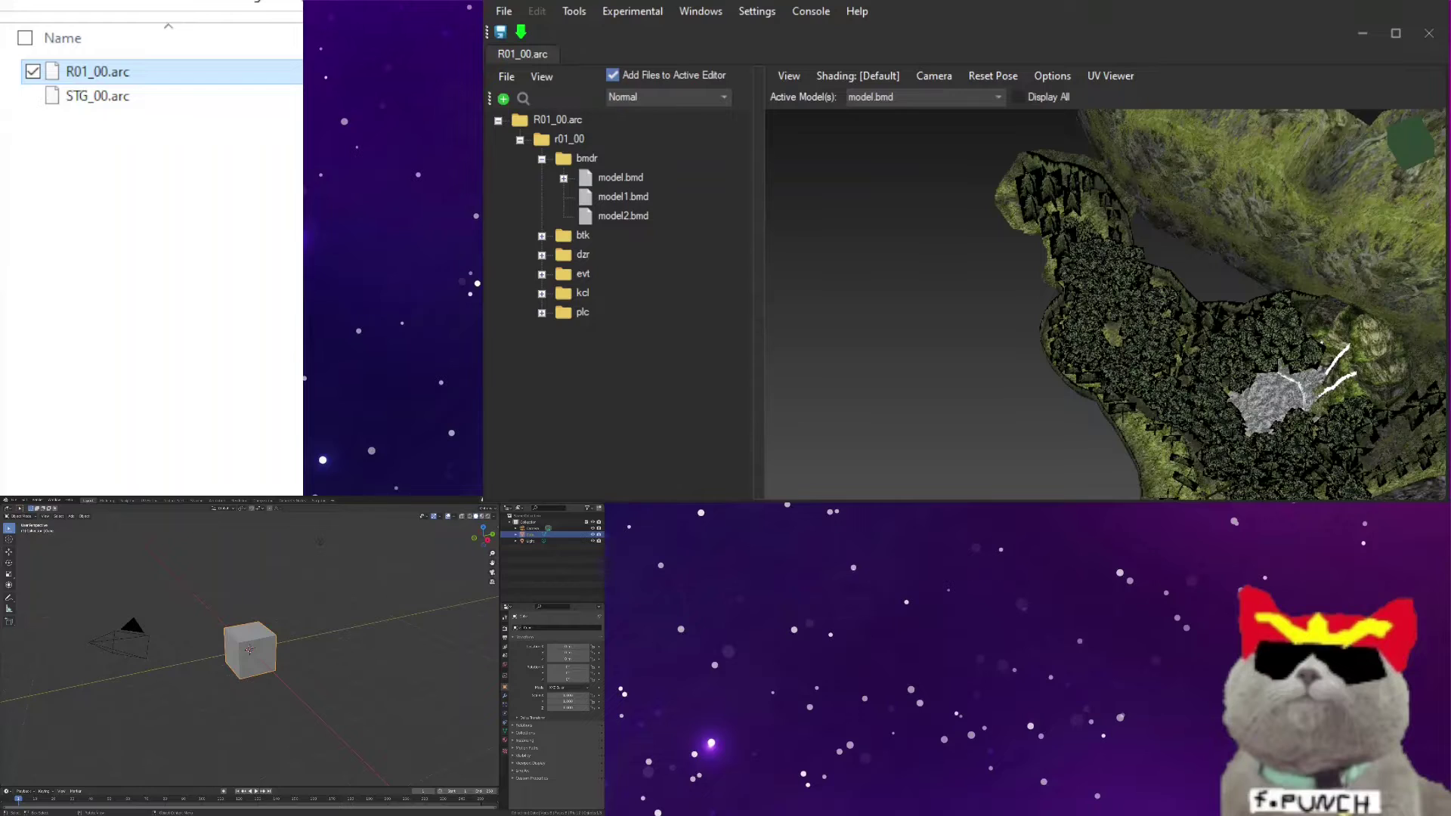
left_click(583, 295)
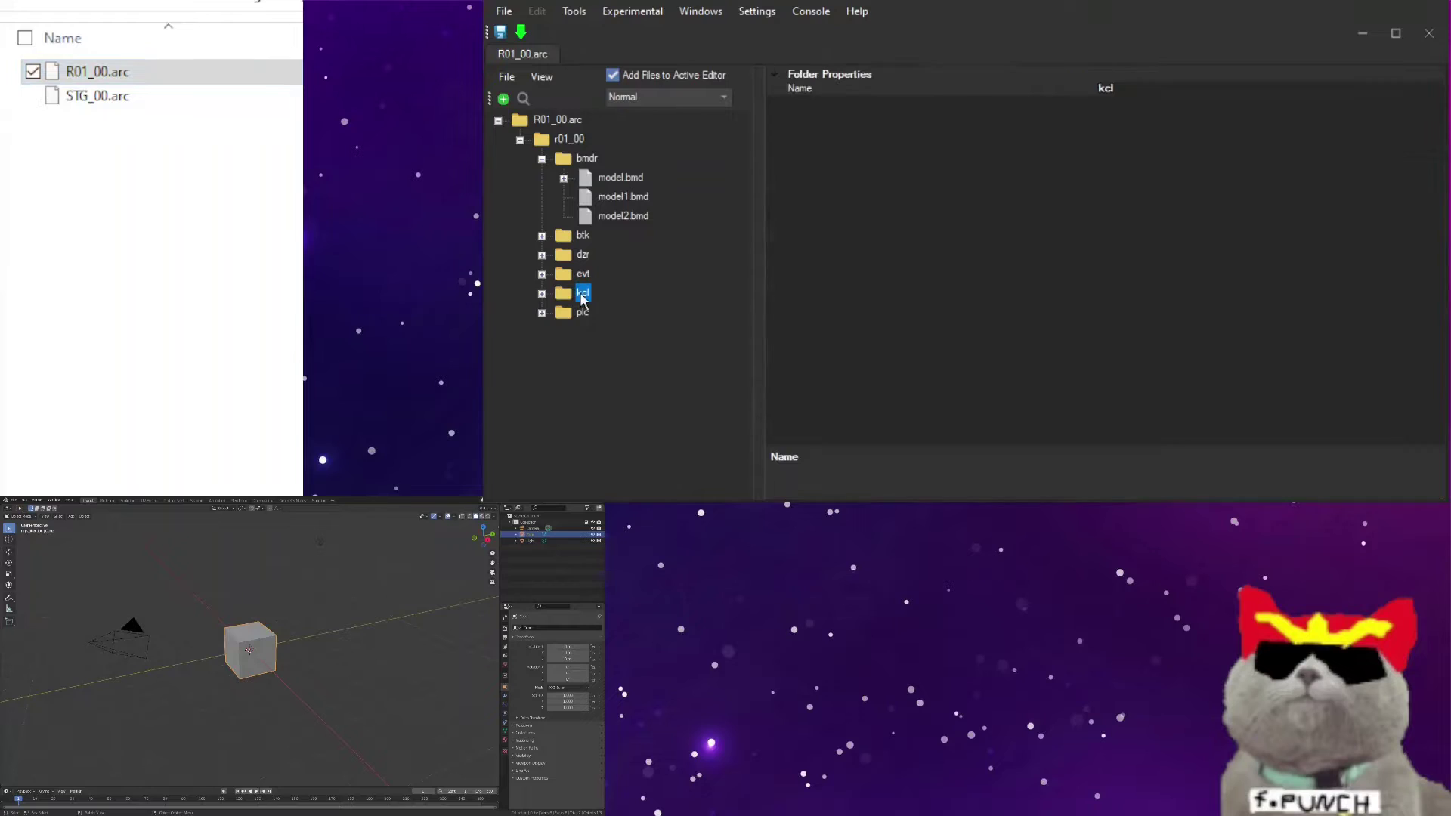
left_click(542, 294)
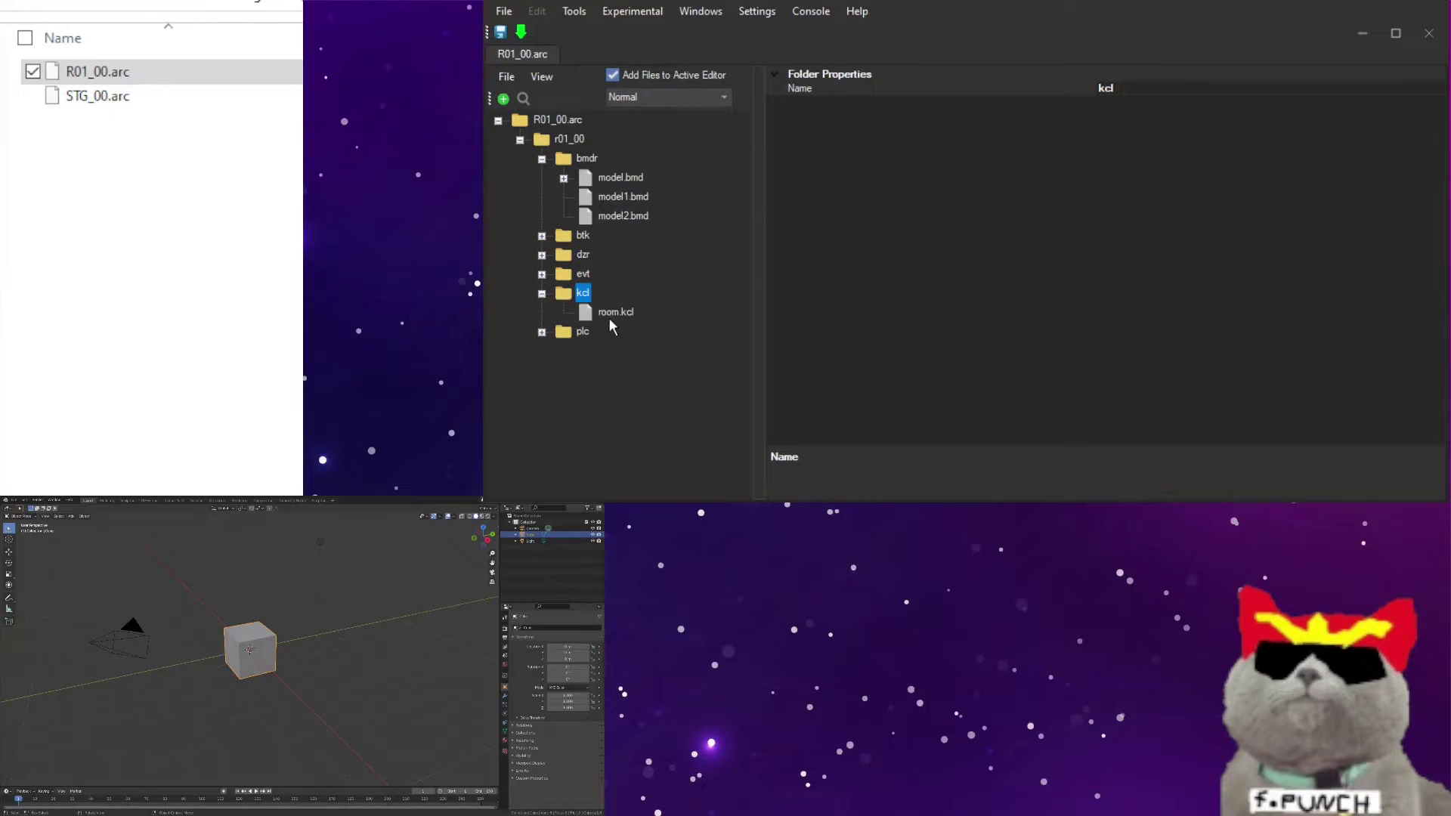
double_click(612, 313)
left_click(628, 316)
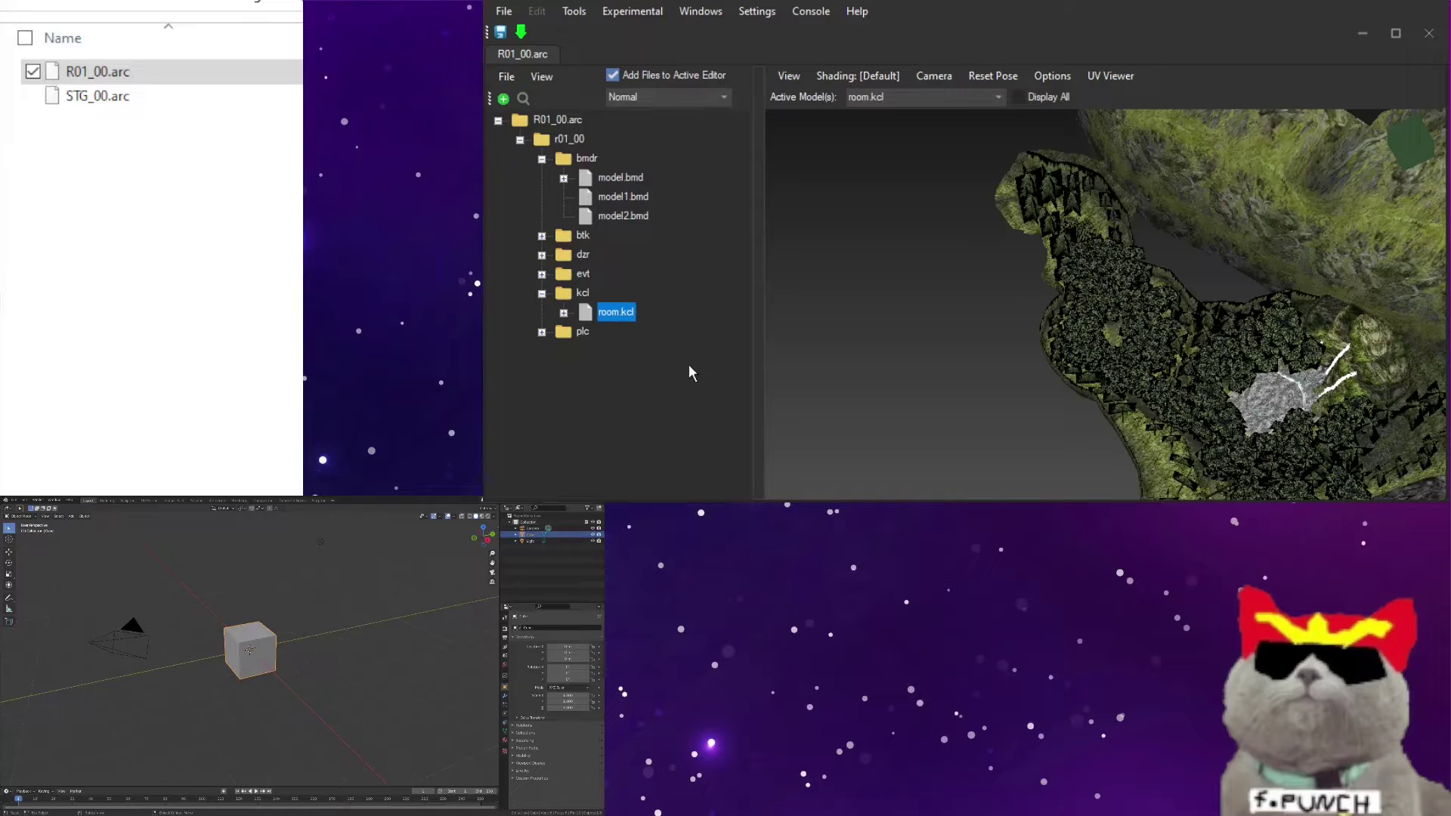
left_click(564, 313)
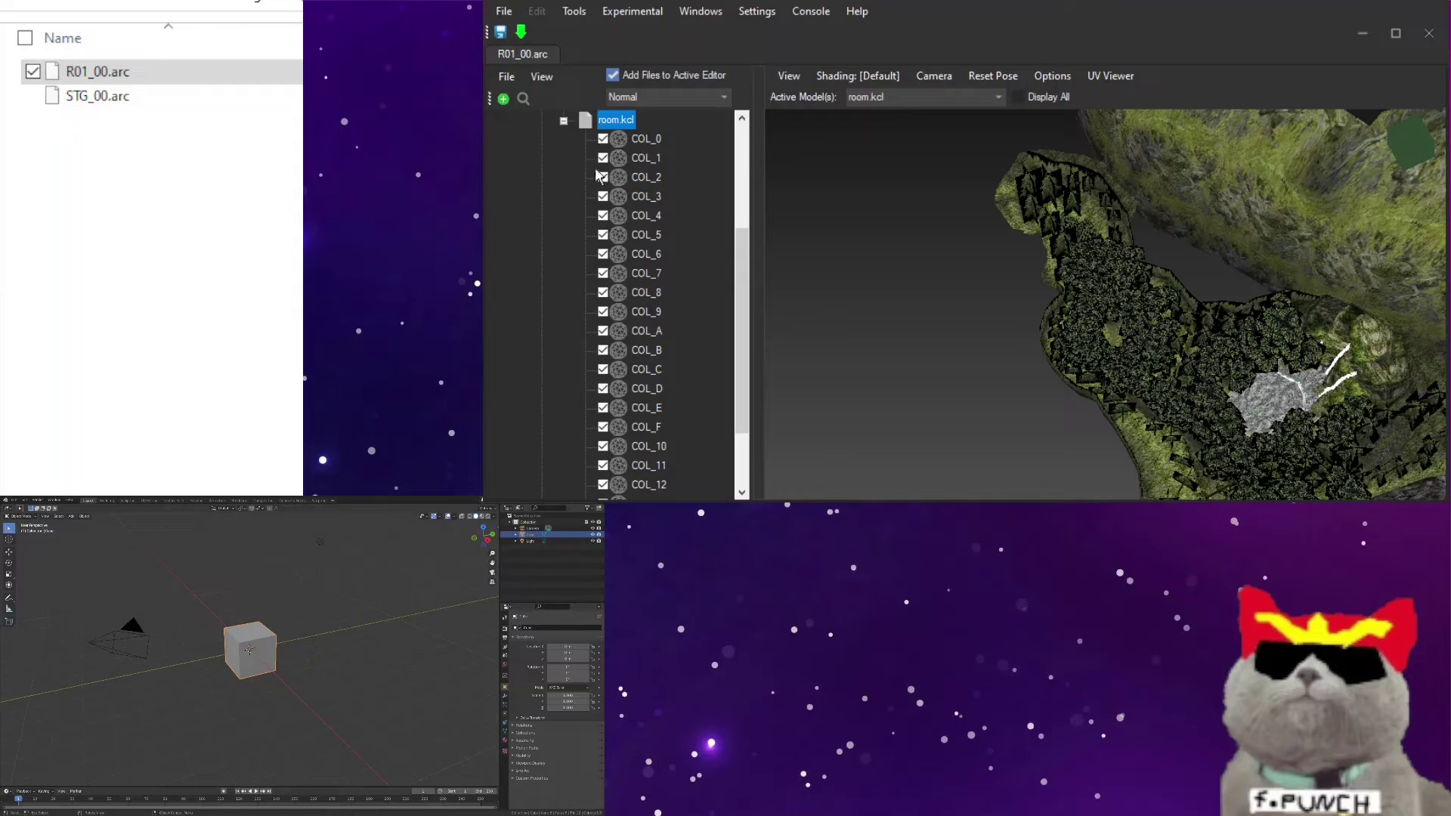
left_click(564, 121)
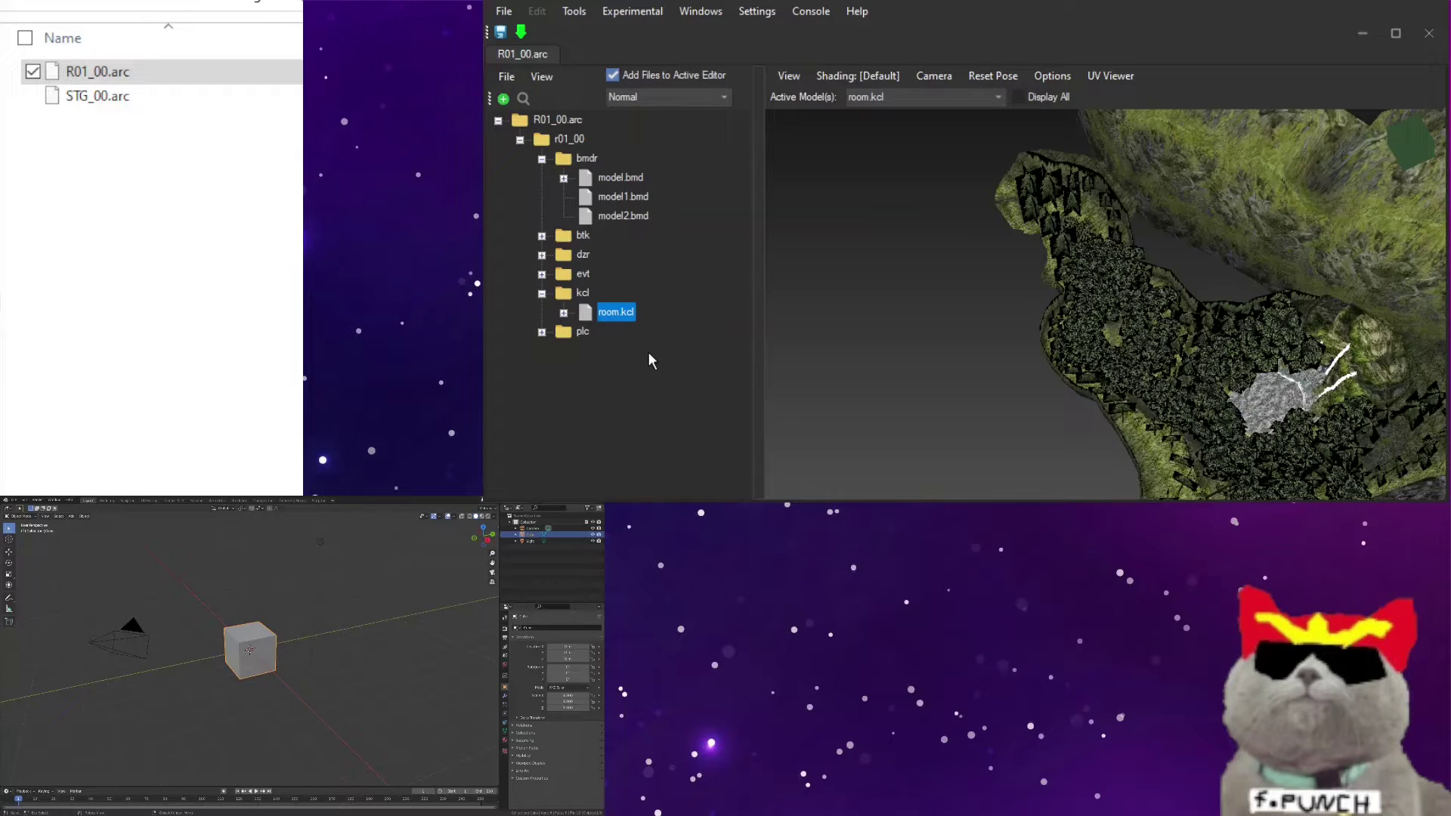
Step: Inspect the shape of the room.kcl collision model in the 3D preview
left_click(701, 356)
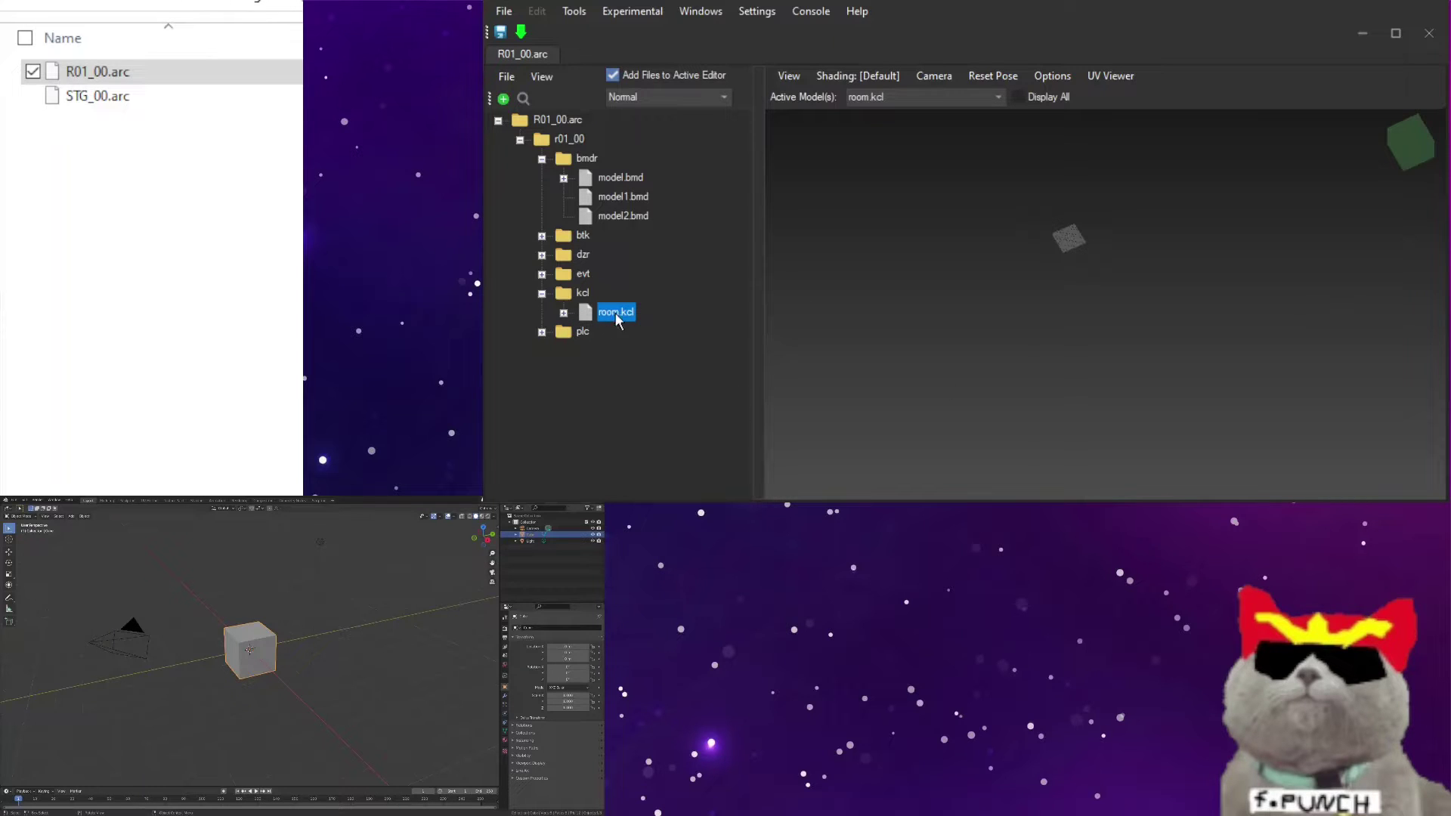
scroll(1078, 253, "up", 5)
scroll(1084, 287, "down", 10)
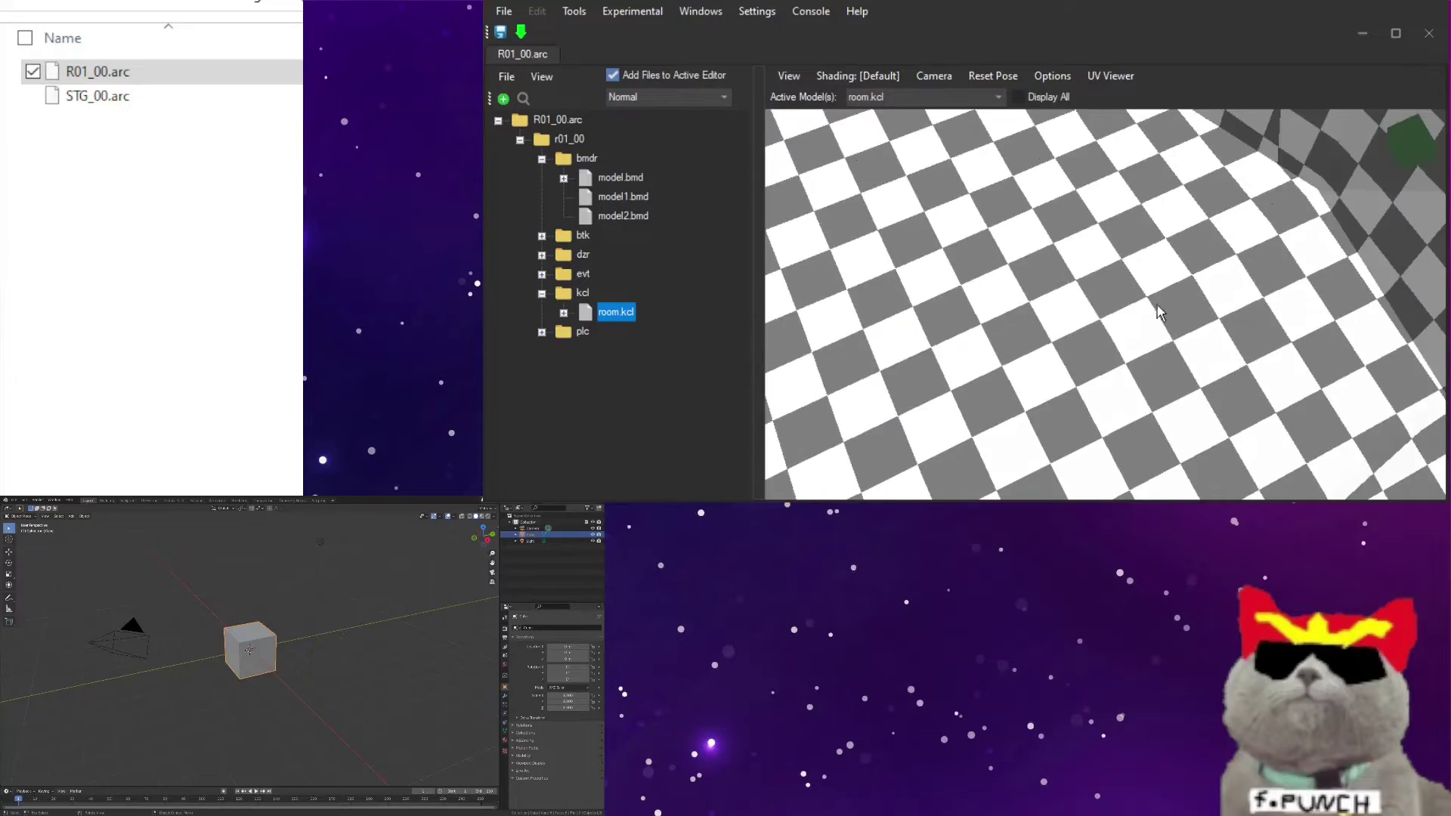
right_click_drag(1349, 355, 1425, 326)
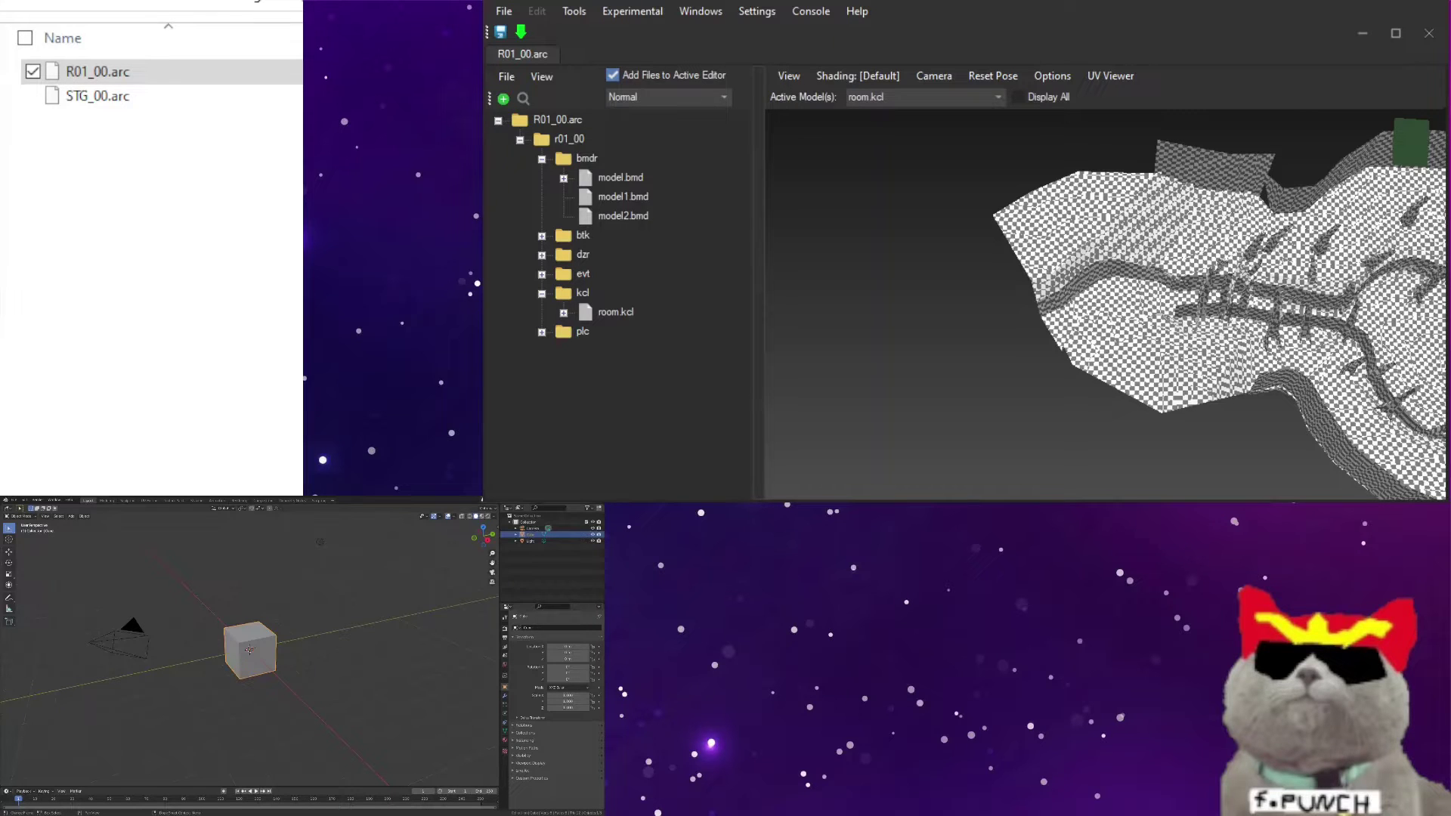
Step: Switch to Blender and delete the default camera, cube and light from the scene
key("super+shift+Right")
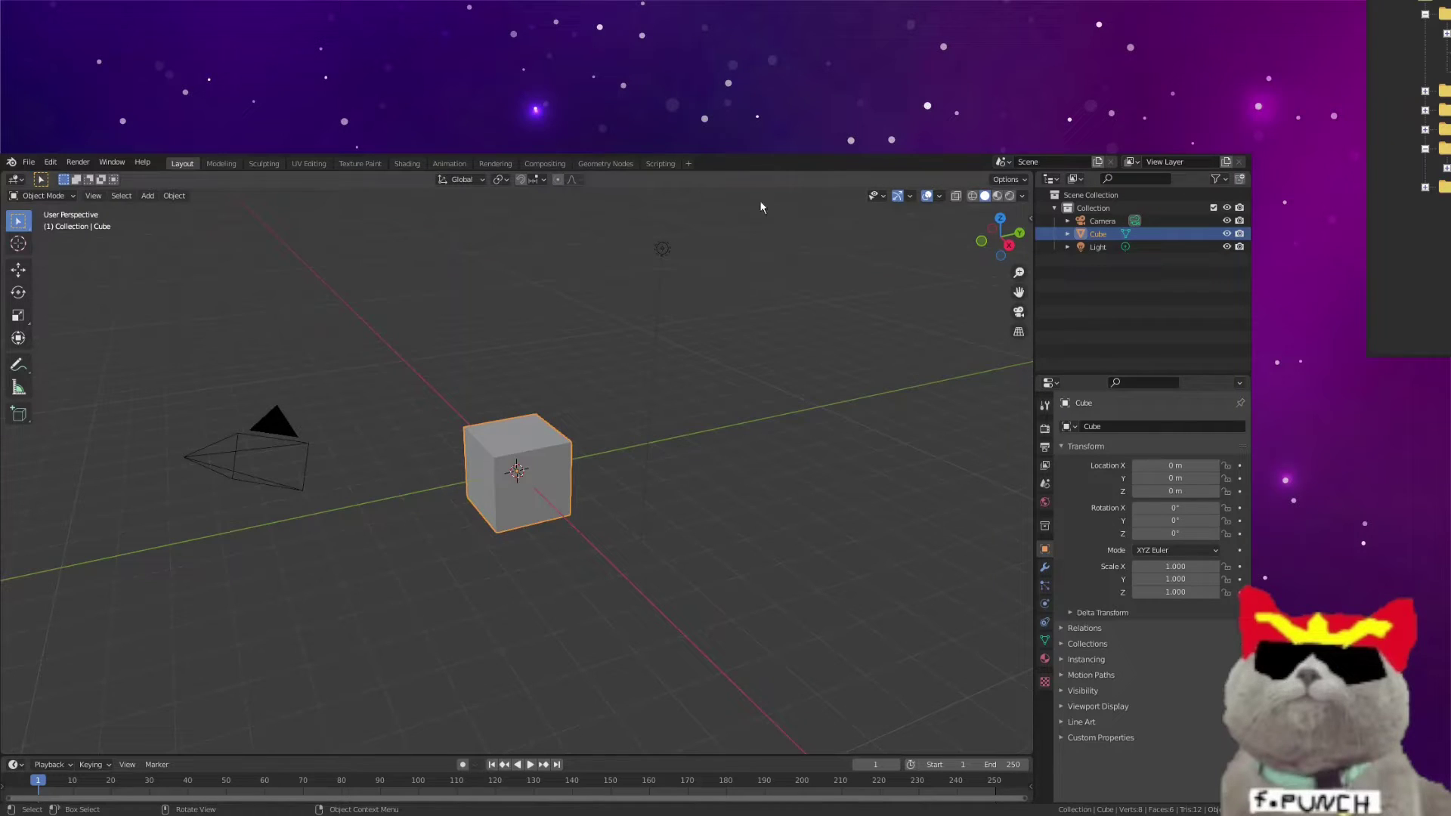
left_click_drag(764, 216, 43, 611)
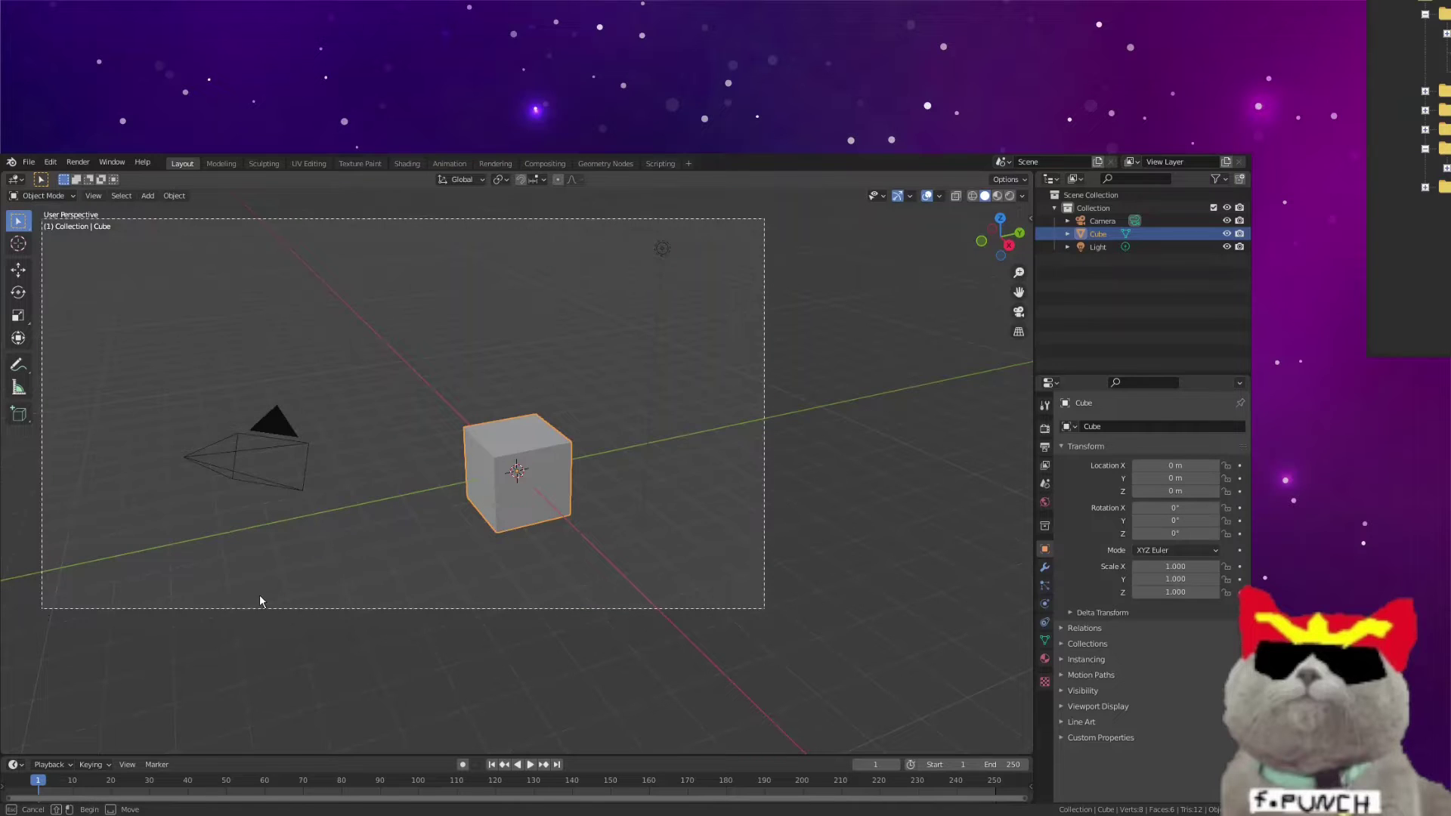
right_click(268, 604)
mouse_move(269, 607)
left_click(195, 799)
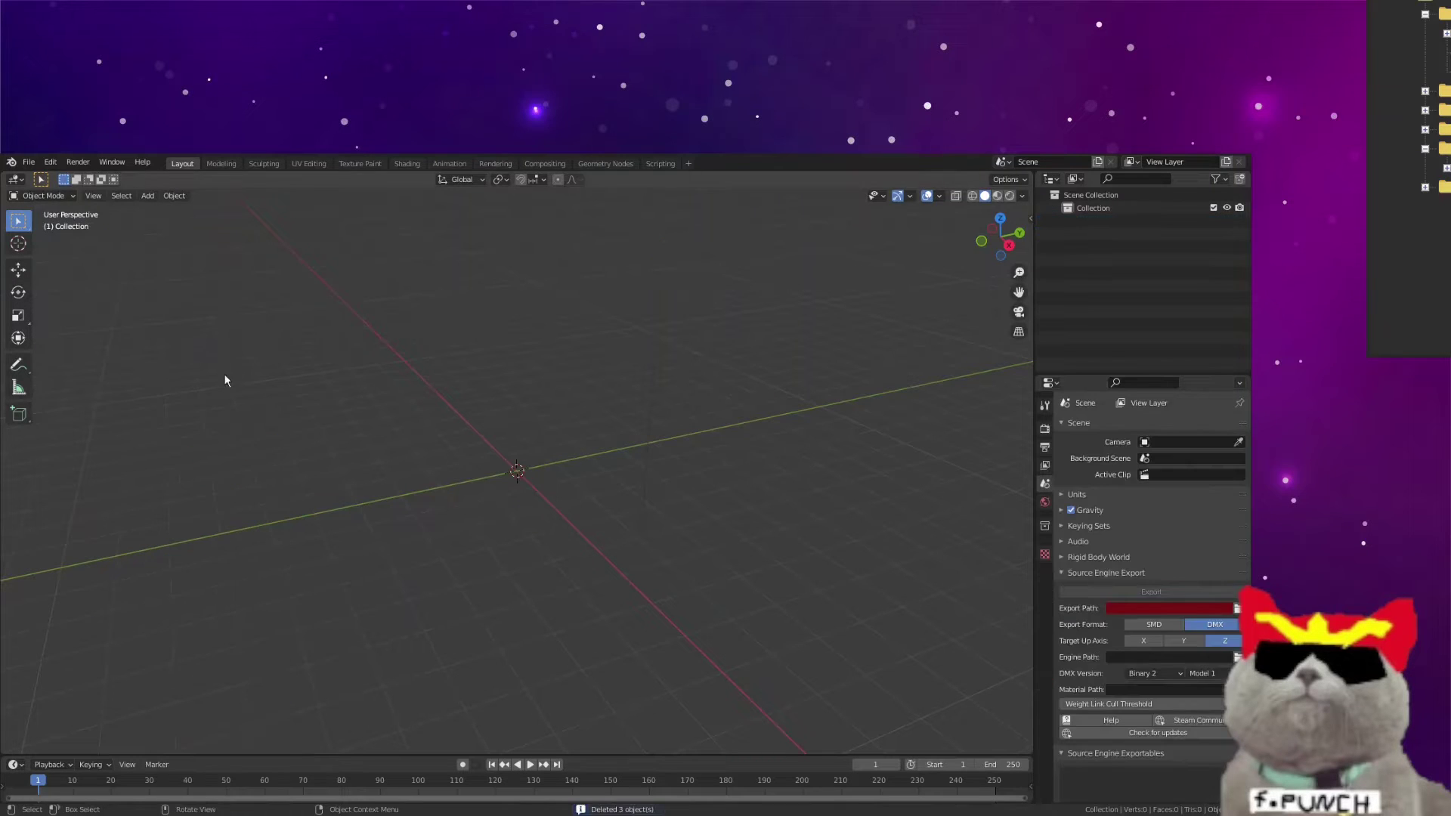
Step: Import the room's collision meshes into the empty scene from a Wavefront OBJ file
left_click(31, 162)
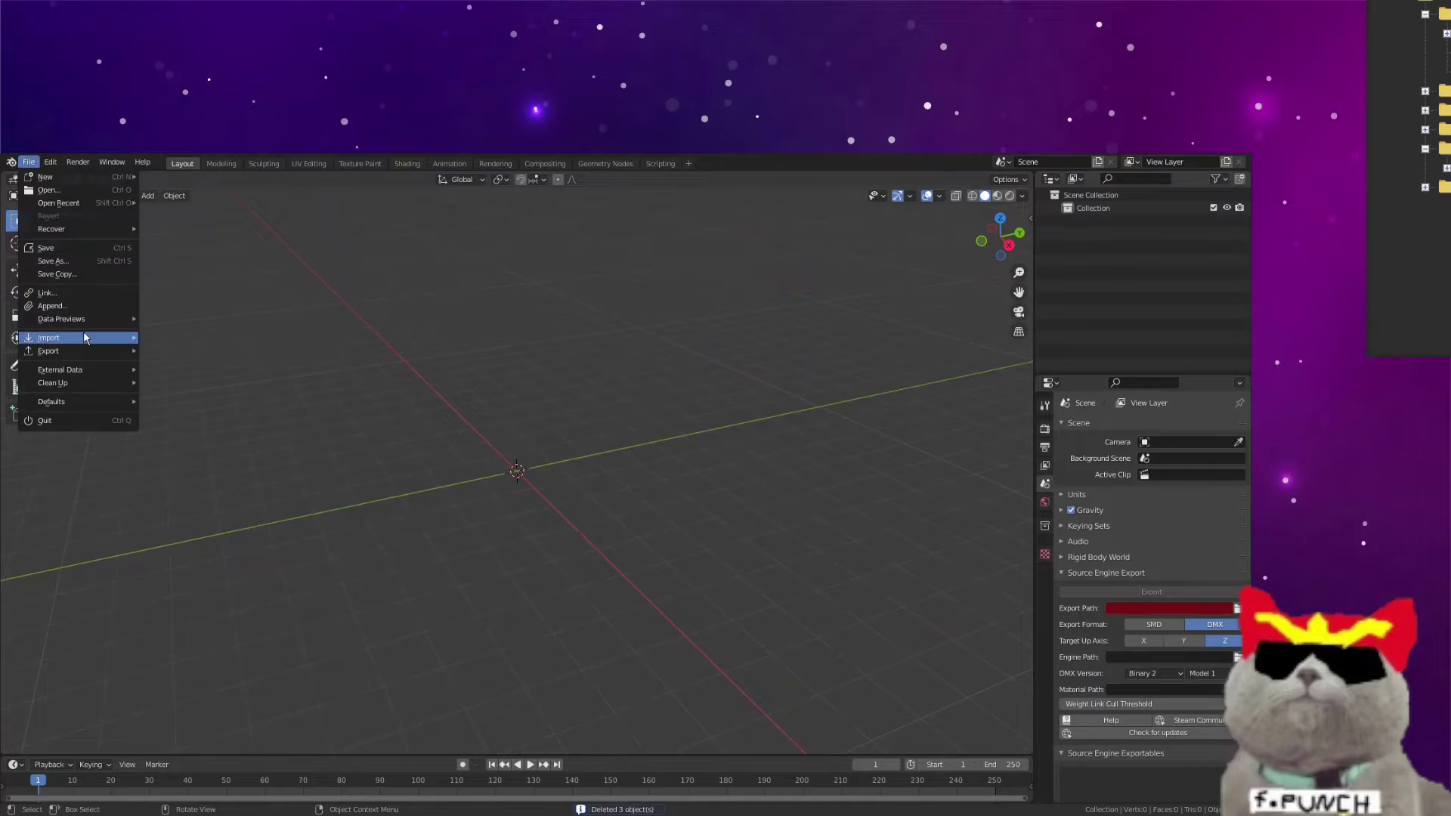
mouse_move(85, 341)
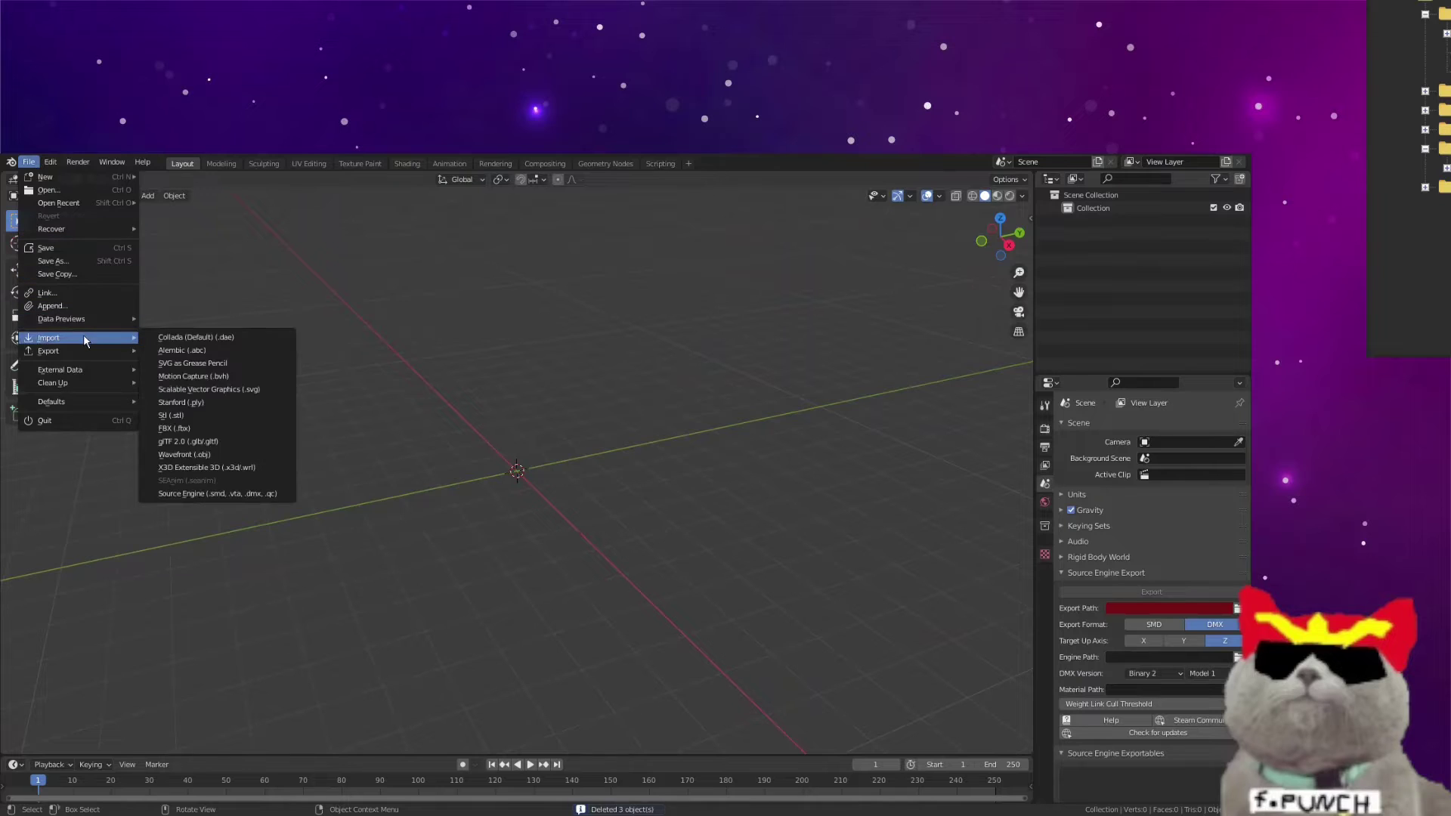
left_click(231, 456)
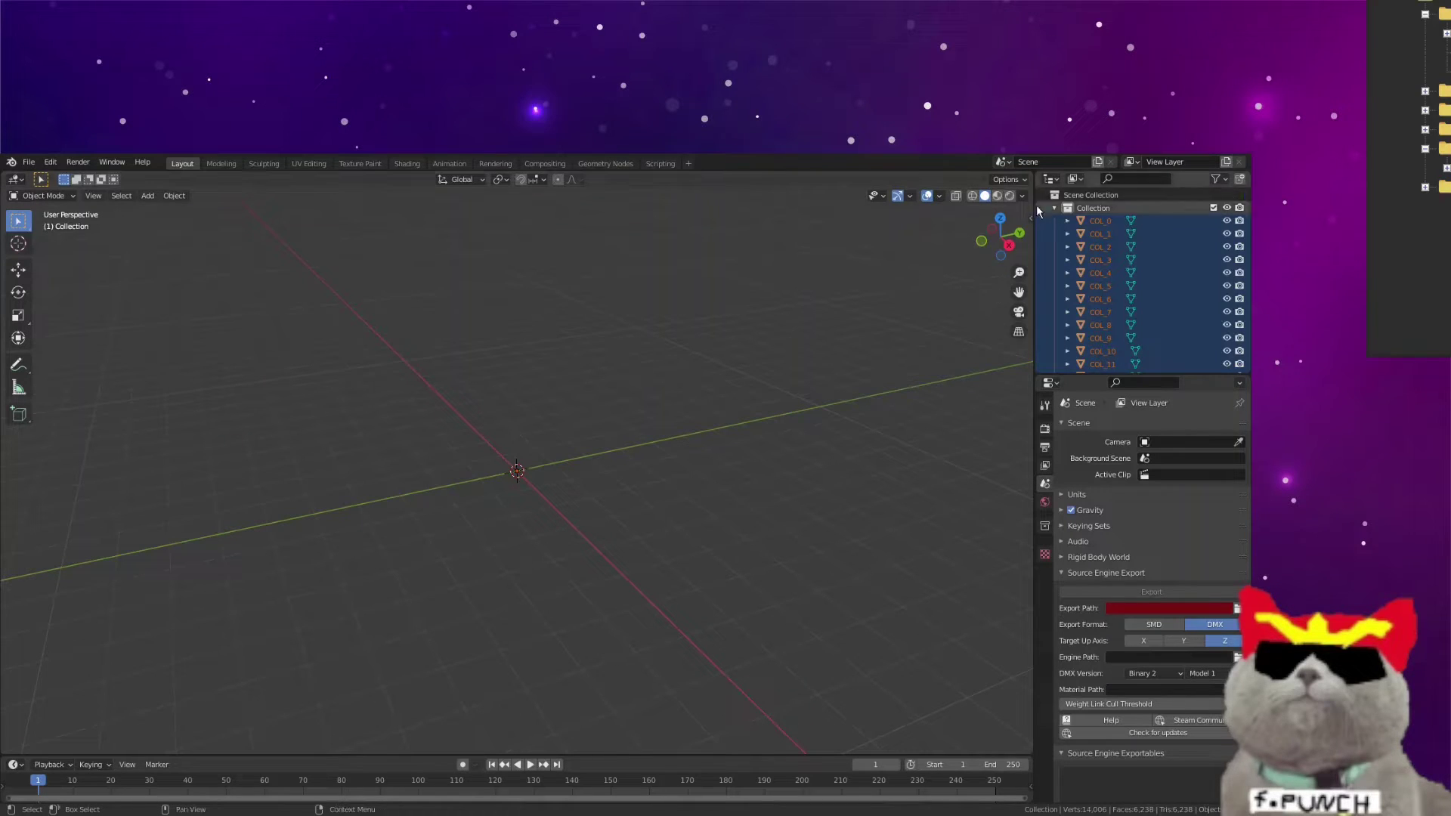
Step: Show the 3D viewport's view settings, widened enough to edit the clipping distances
left_click_drag(1033, 219, 835, 223)
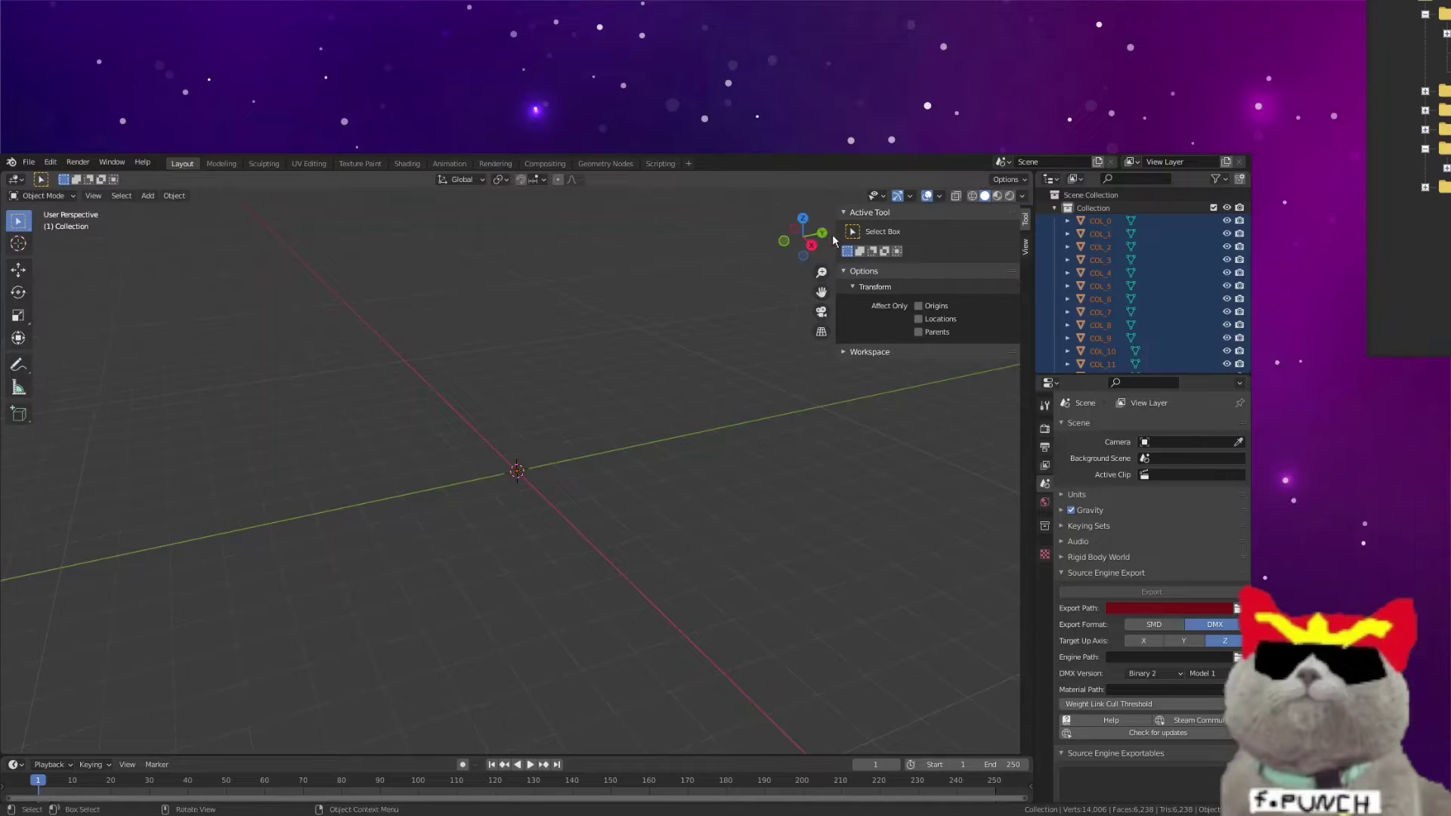
left_click_drag(835, 237, 1022, 245)
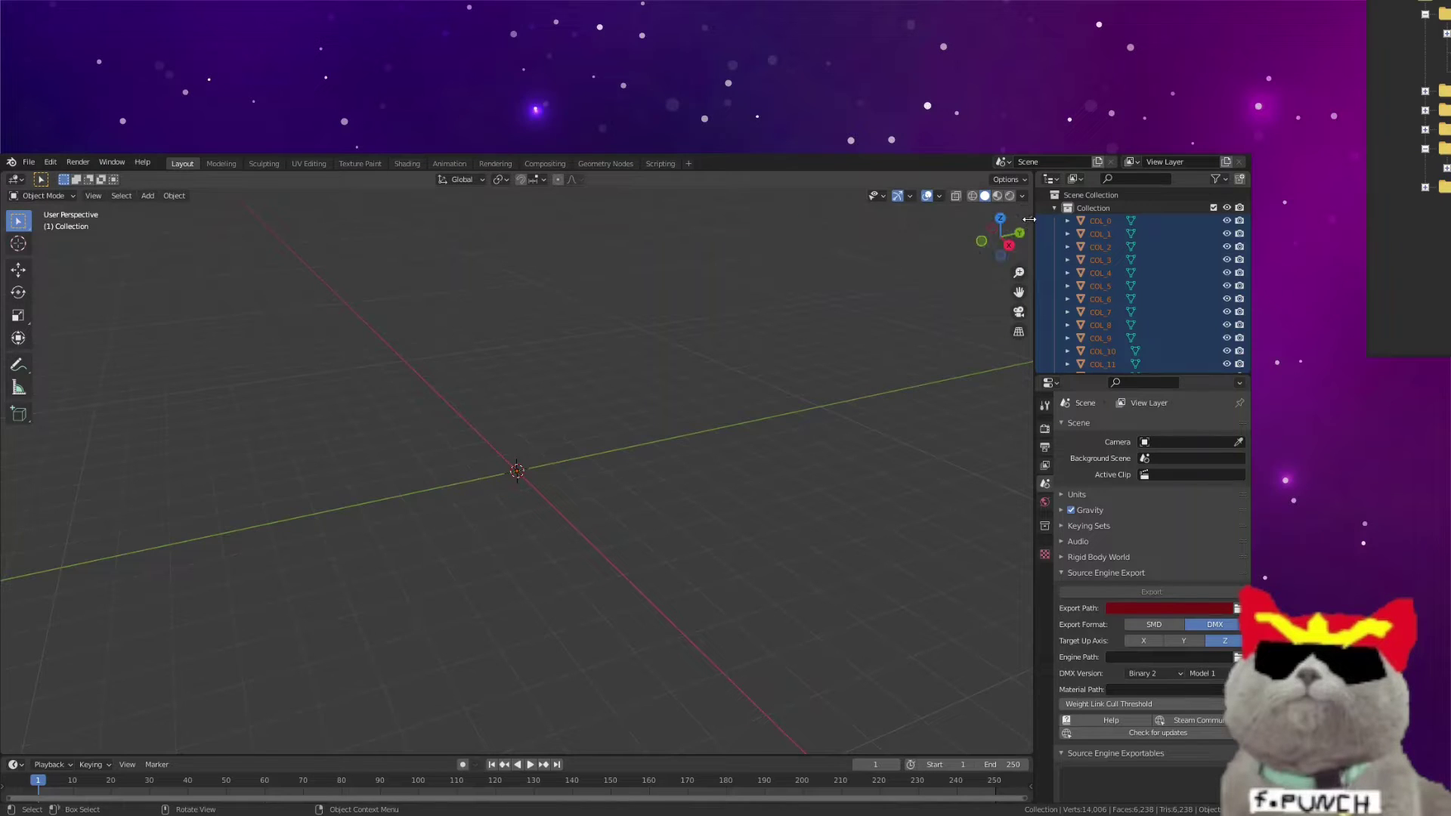
left_click_drag(1029, 226, 953, 293)
left_click(1025, 249)
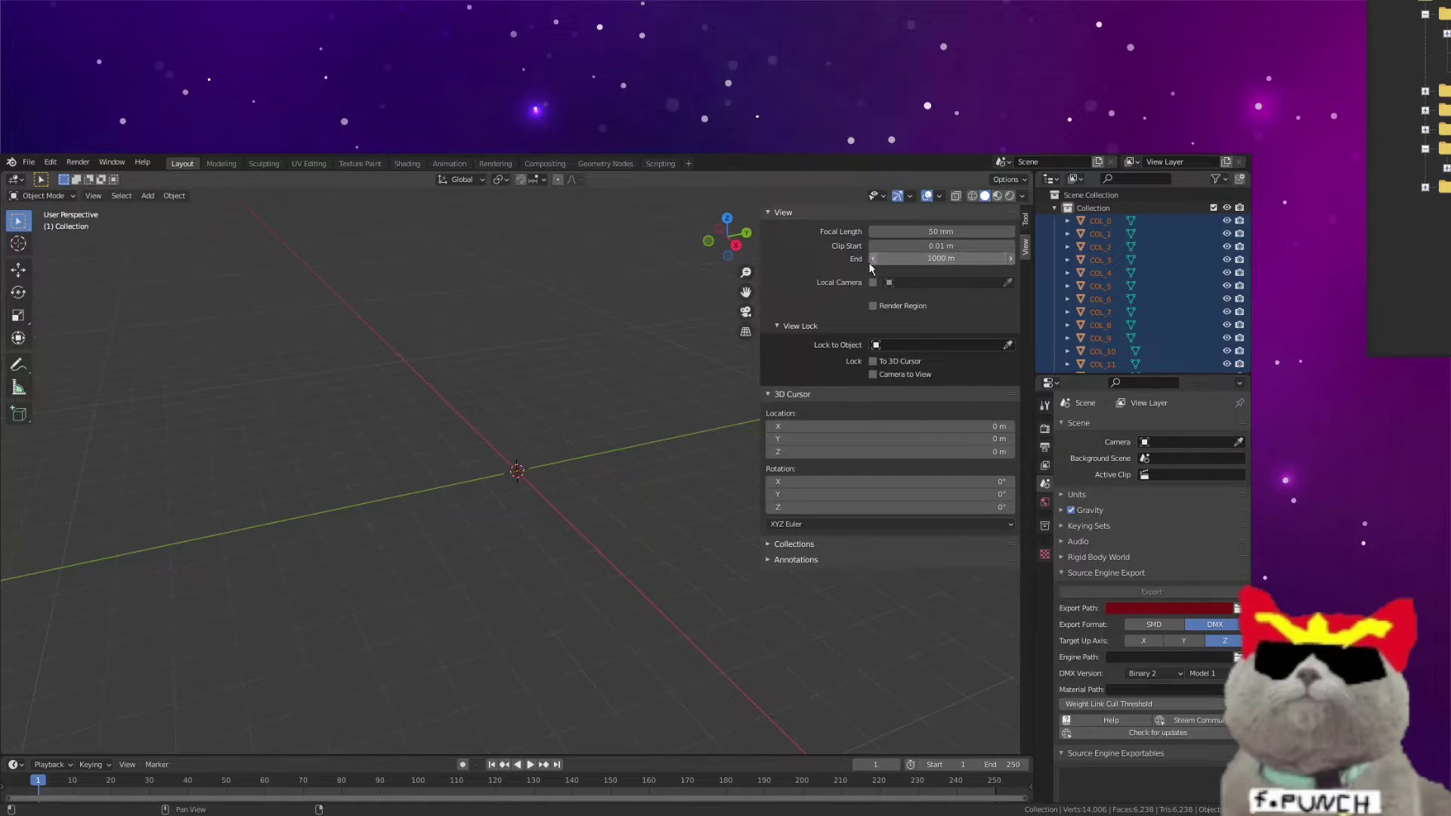
Step: Try a viewport clip end distance of 10000000 m
left_click(940, 260)
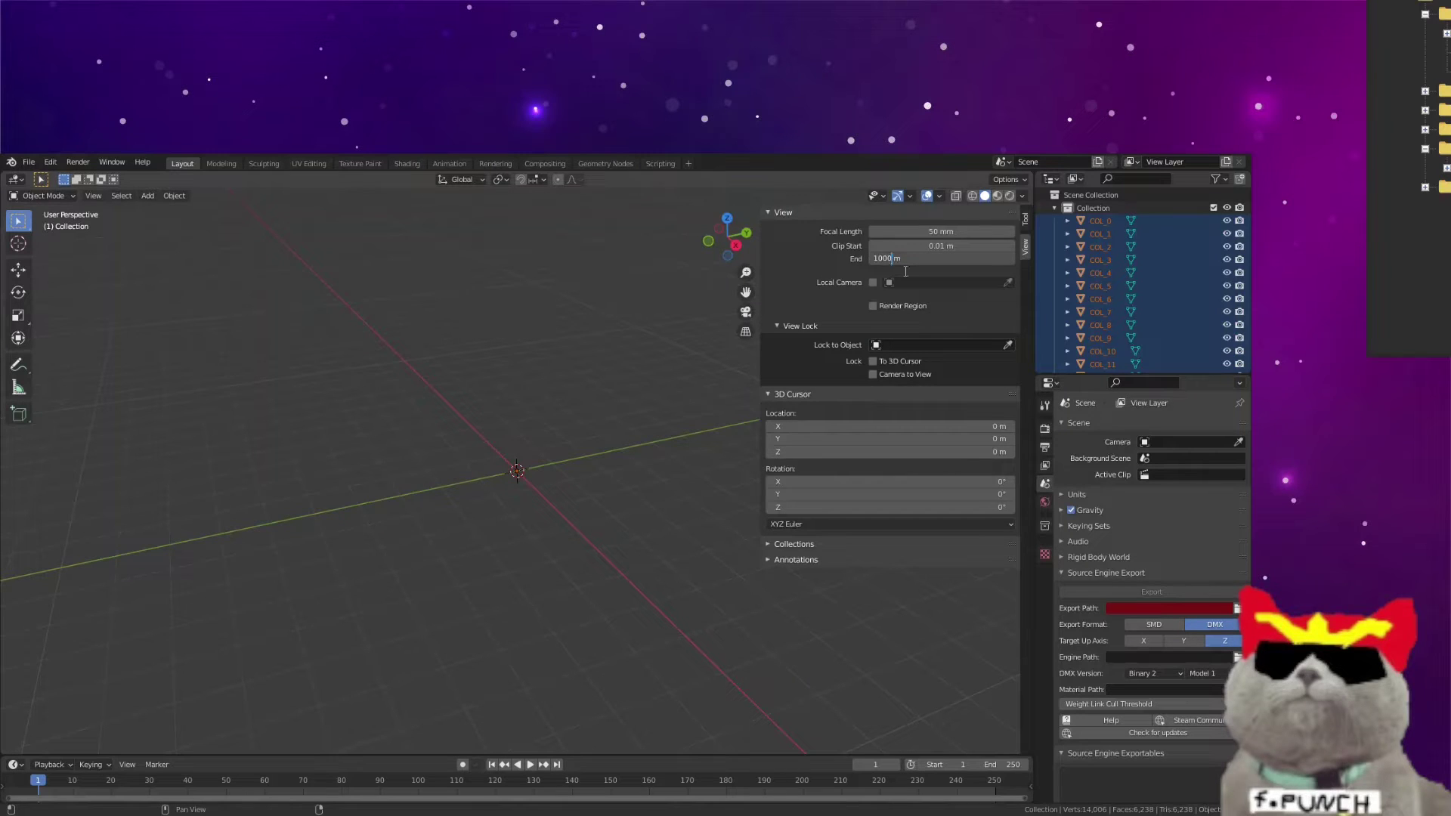
type("0000")
key("Return")
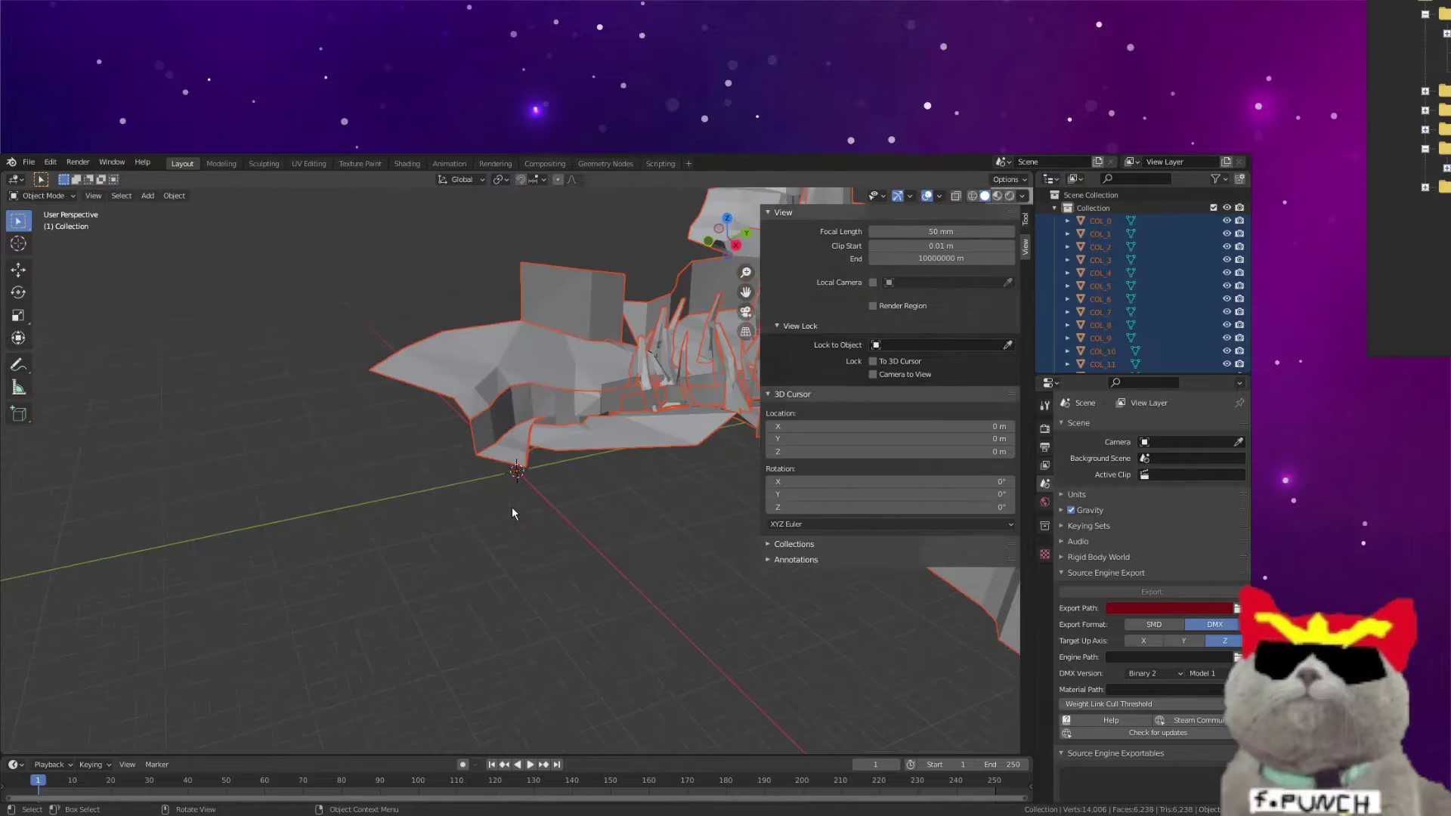
left_click(942, 259)
left_click(902, 260)
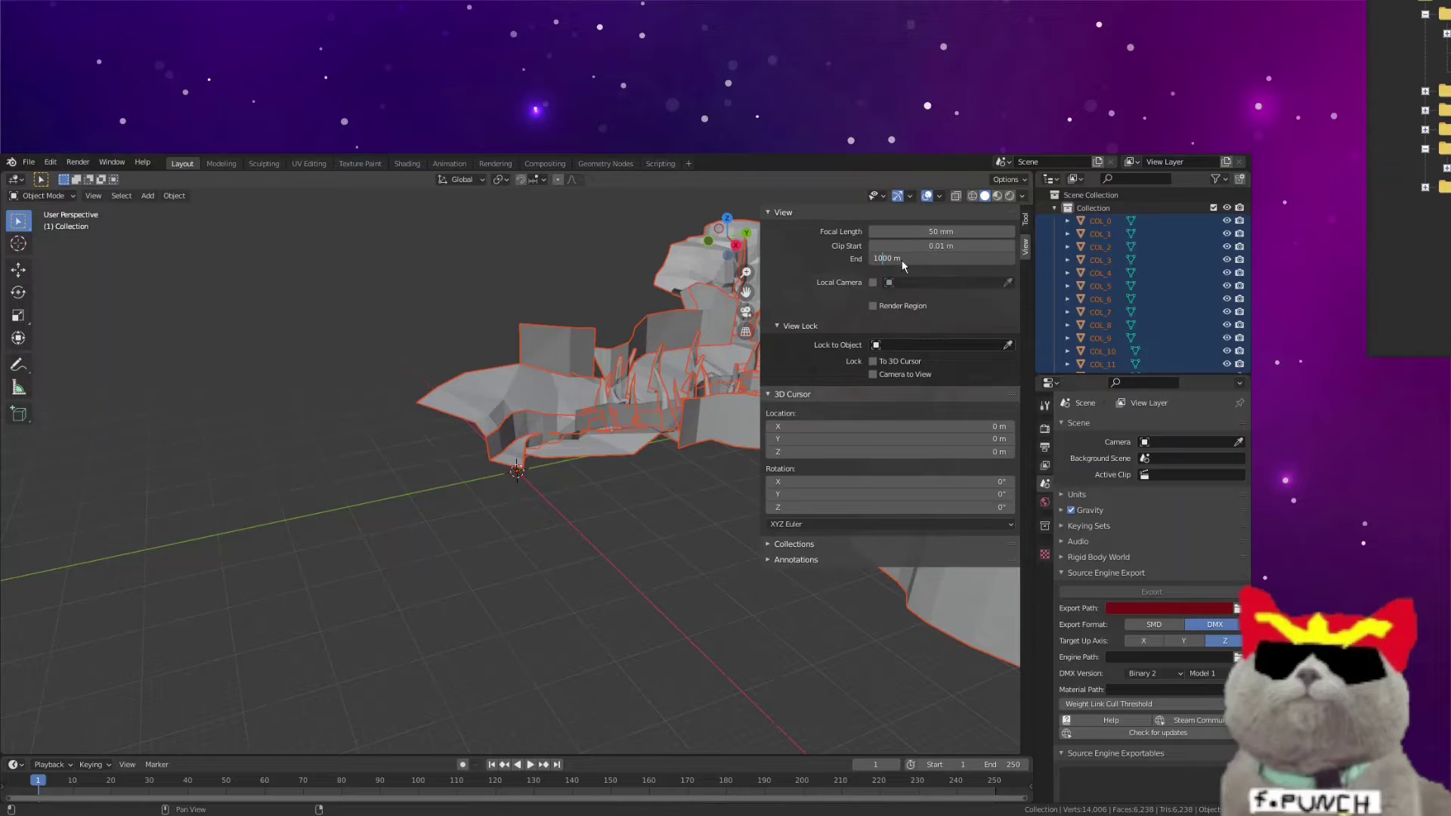
key("Return")
key("ctrl+z")
Step: Set the viewport's clip end distance to 1000000 m and hide the view settings
left_click(932, 259)
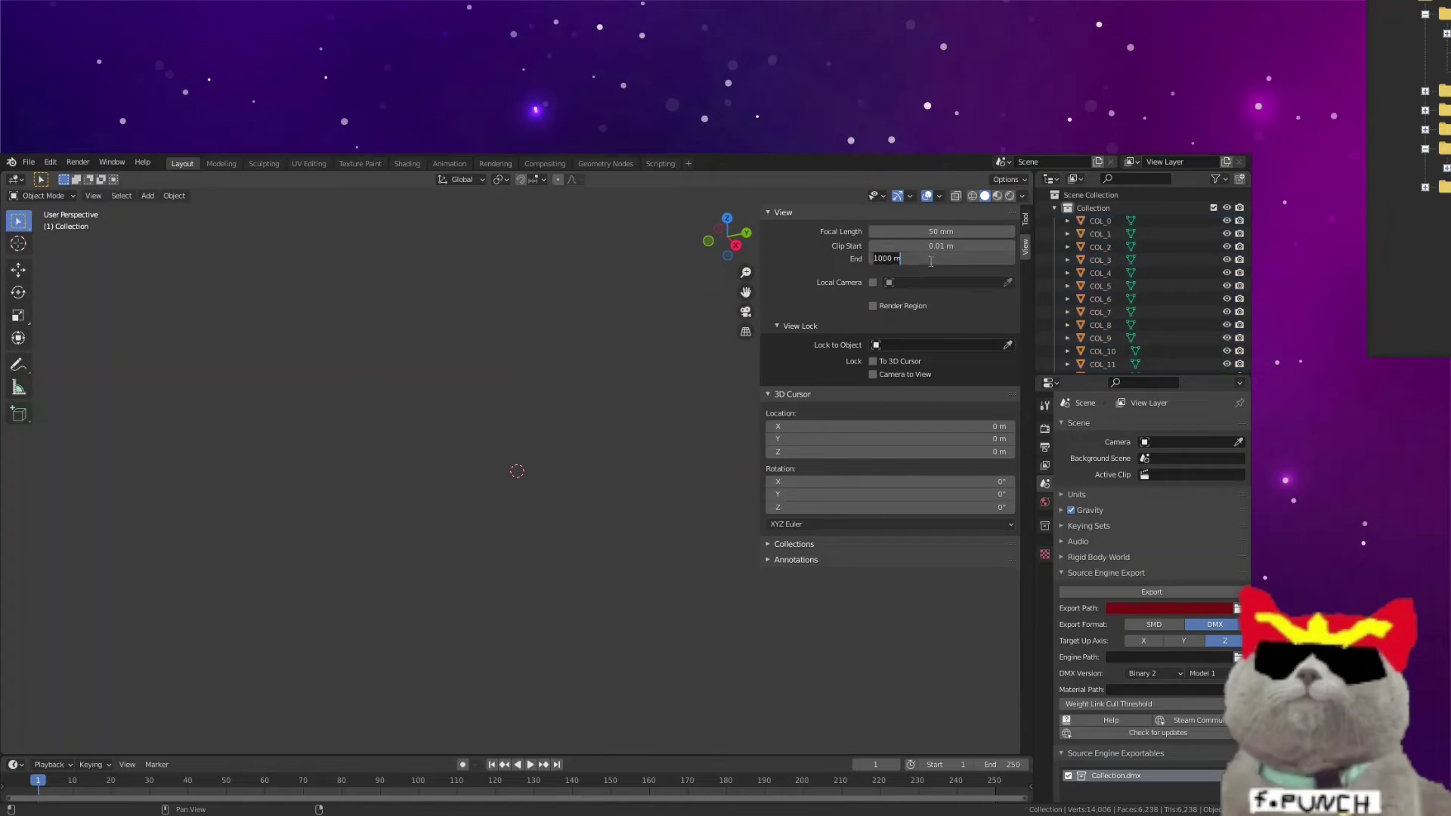
left_click(896, 259)
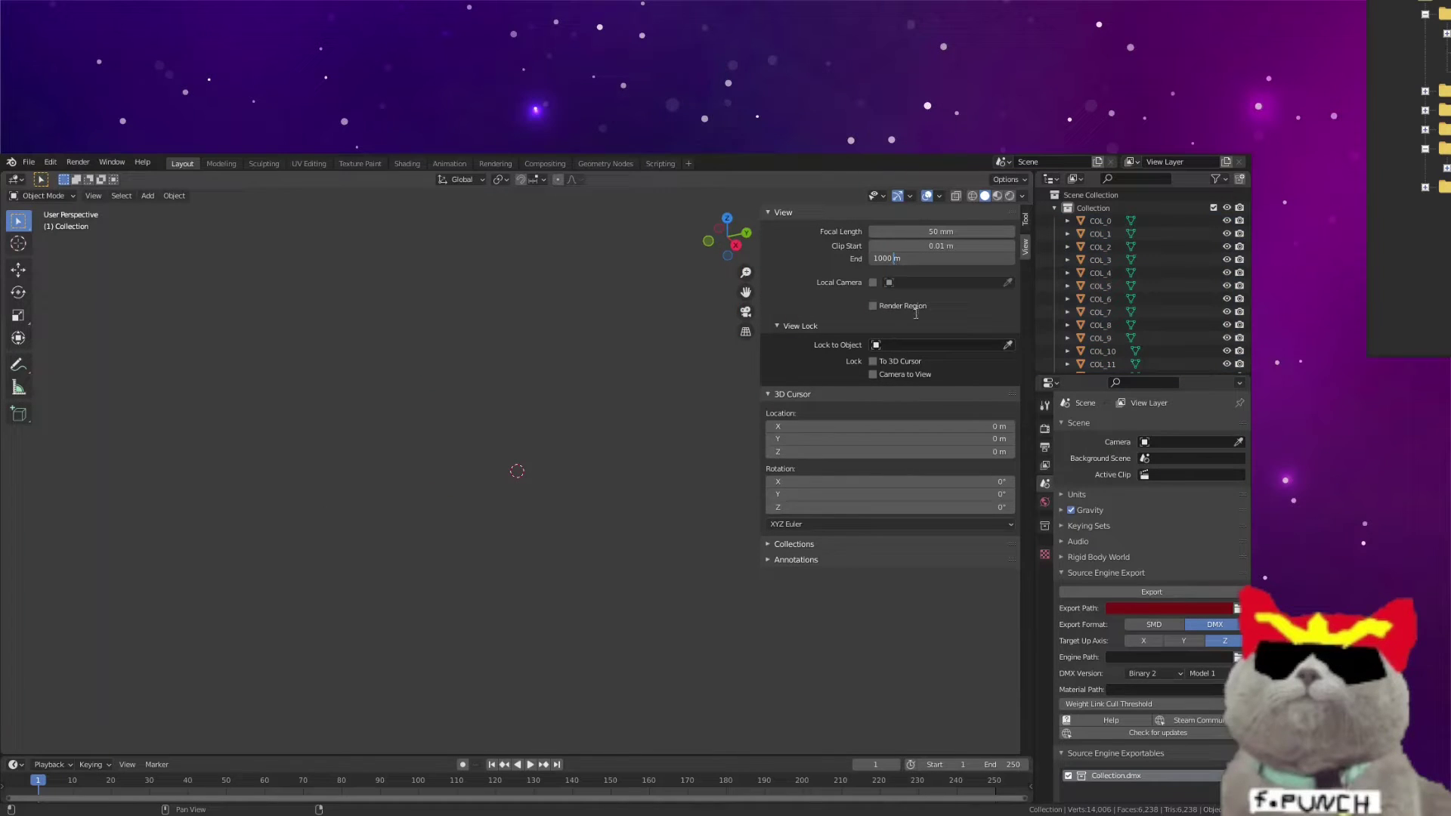
left_click(880, 261)
type("000")
key("Return")
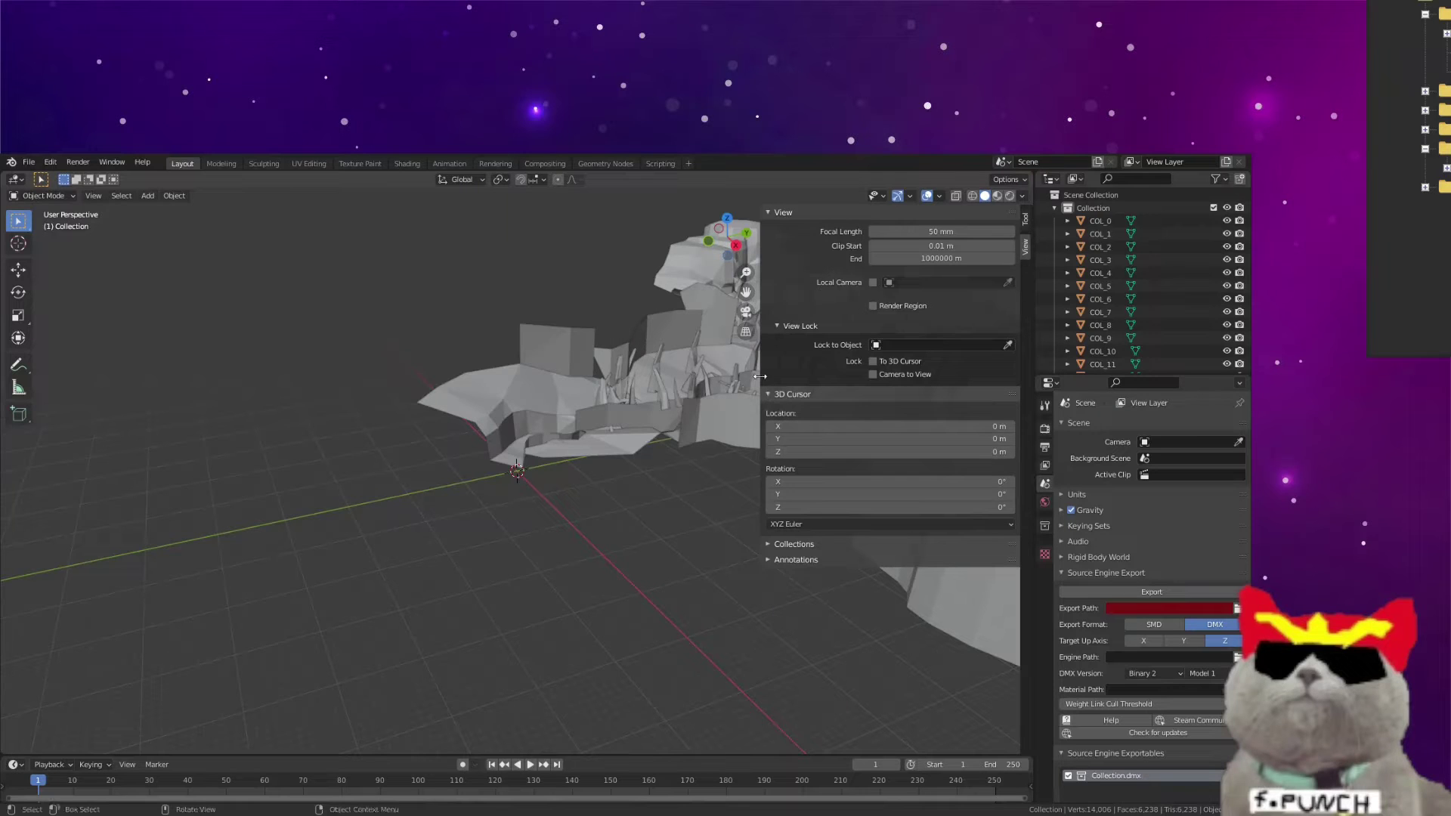
left_click_drag(759, 375, 1047, 335)
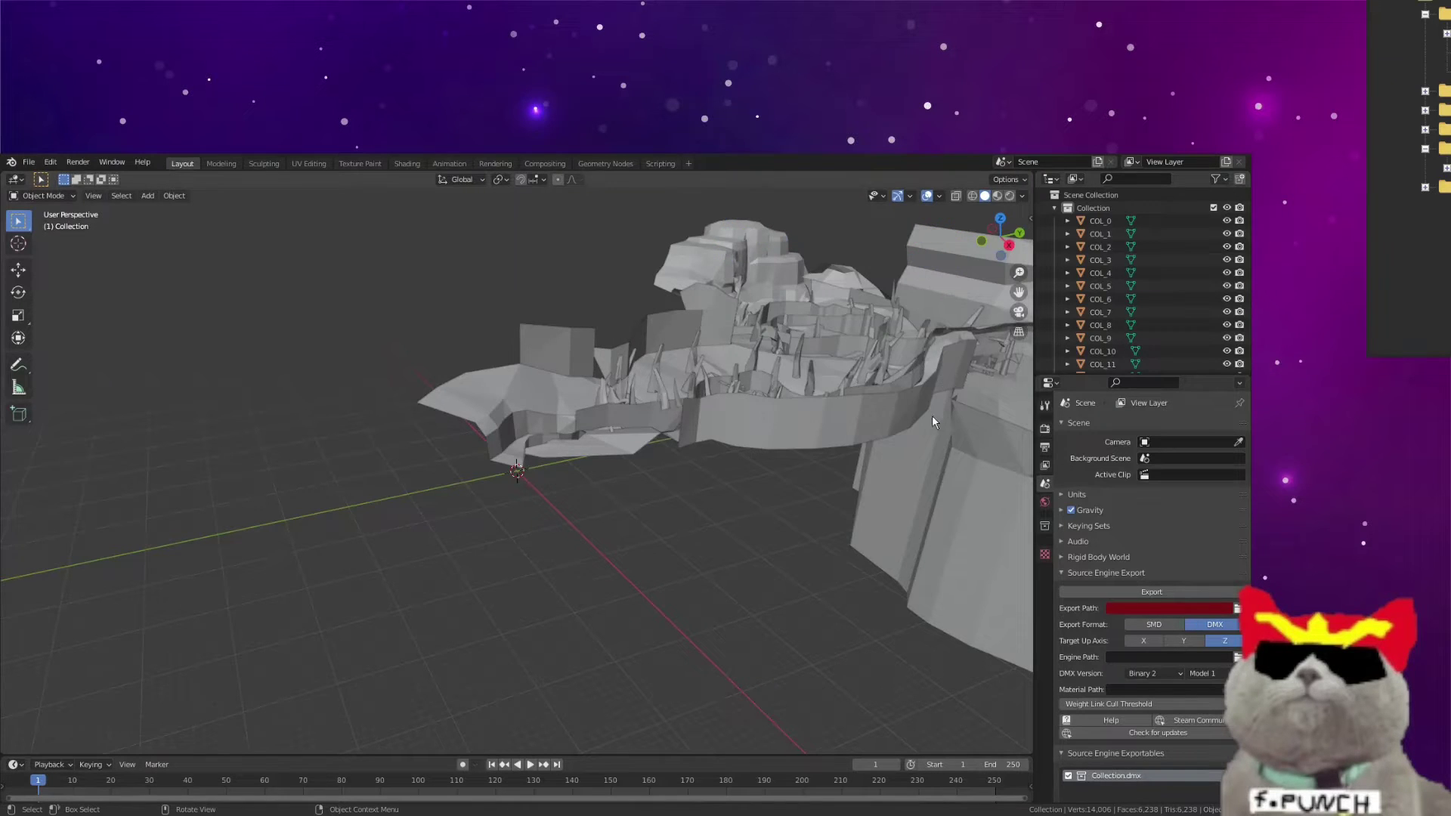
Step: Examine the imported collision map from above and select the COL_2 mesh covering the round pool area
middle_click_drag(932, 422, 988, 378)
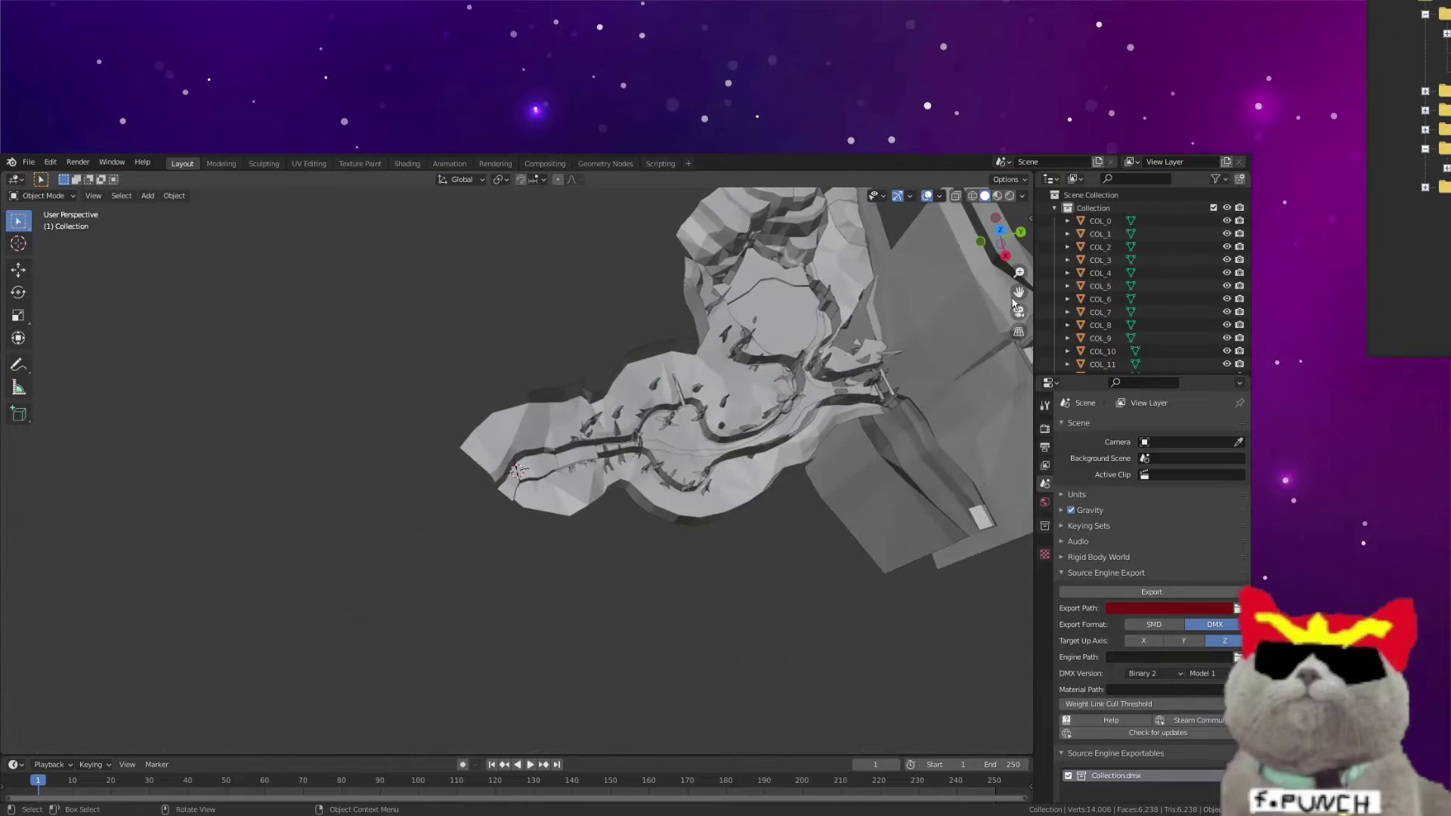
left_click_drag(1018, 293, 495, 401)
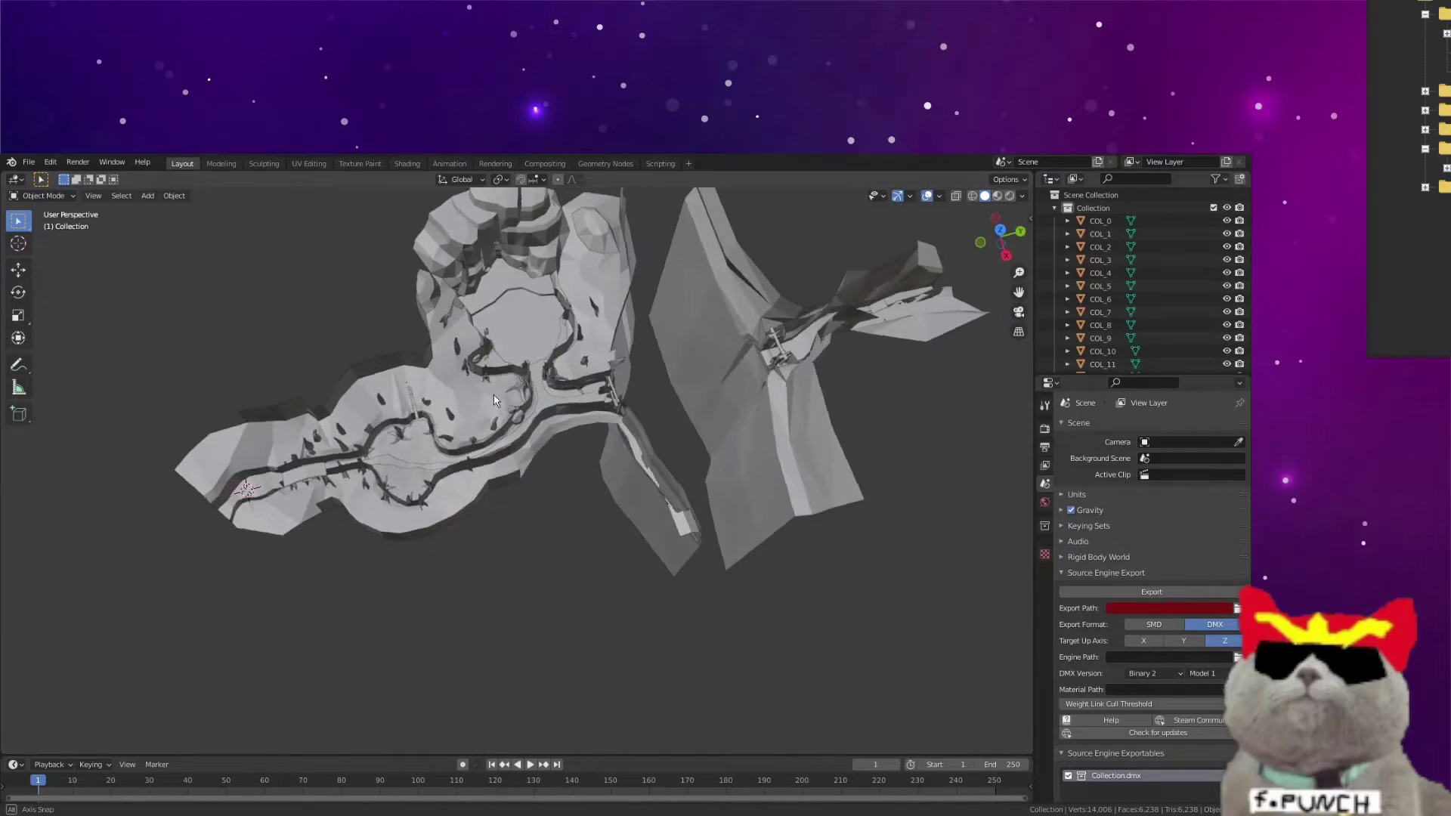
mouse_move(495, 401)
middle_mouse_down()
mouse_move(562, 445)
mouse_move(515, 404)
middle_mouse_up()
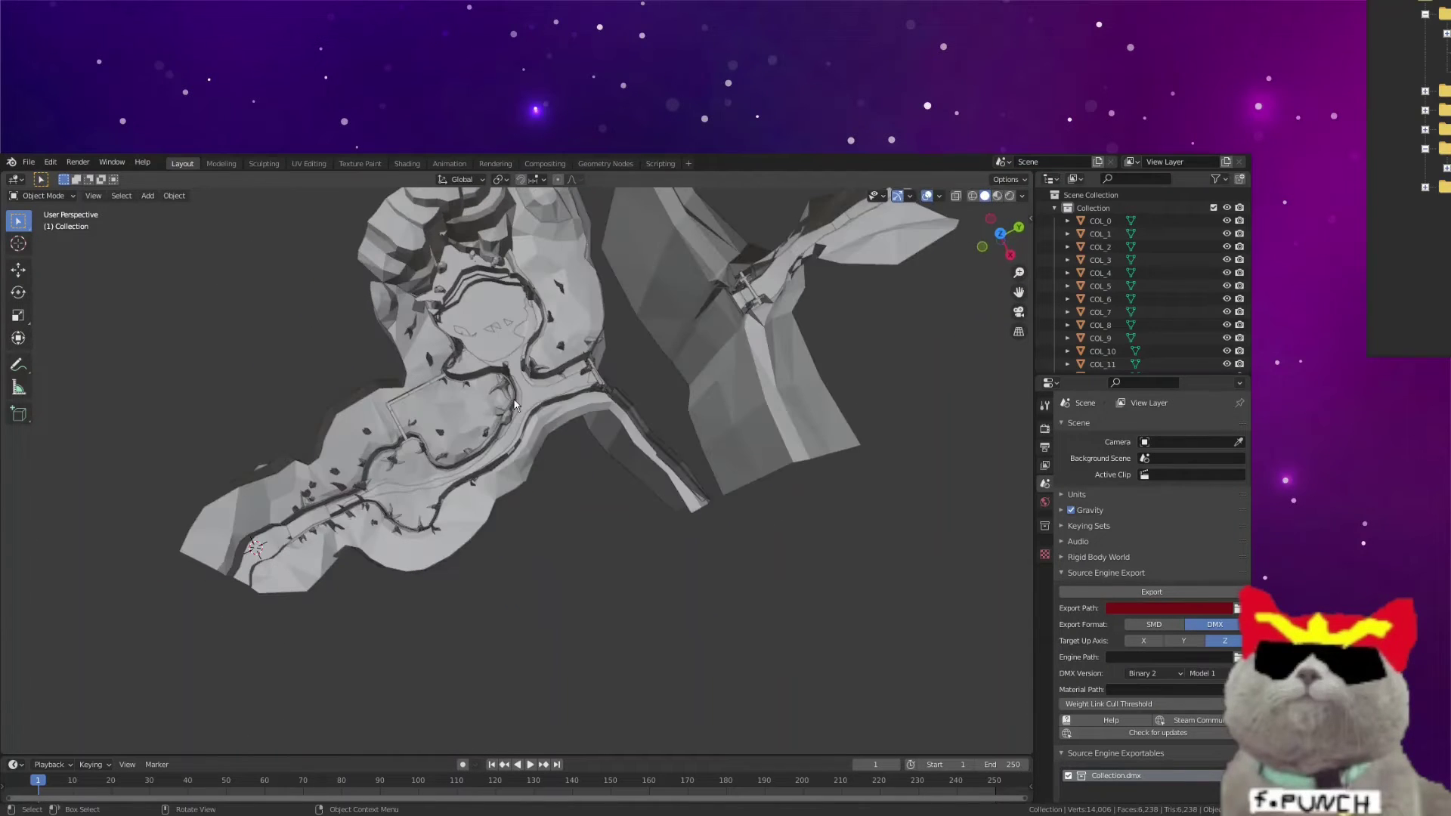
left_click(496, 307)
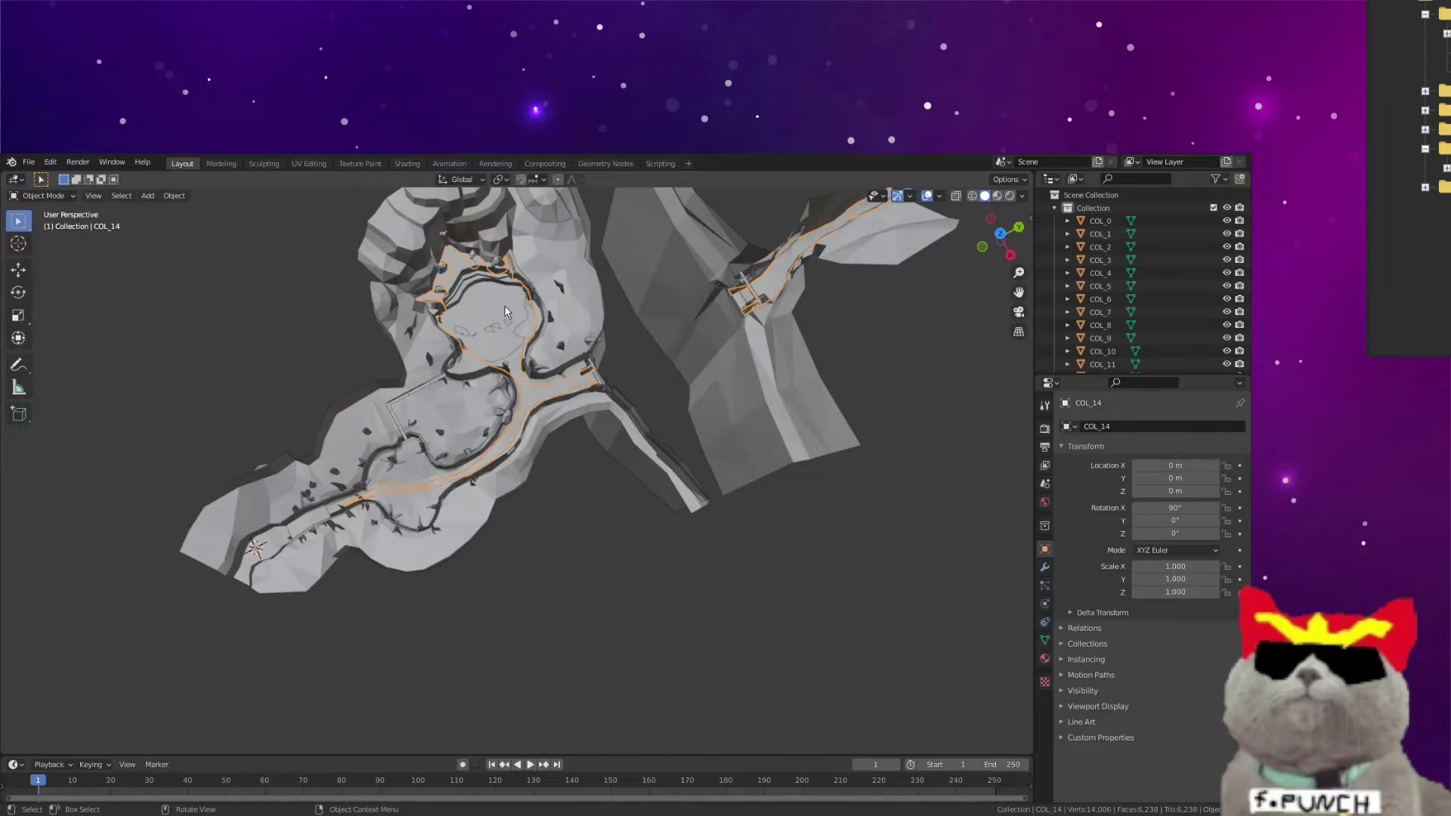
left_click(502, 307)
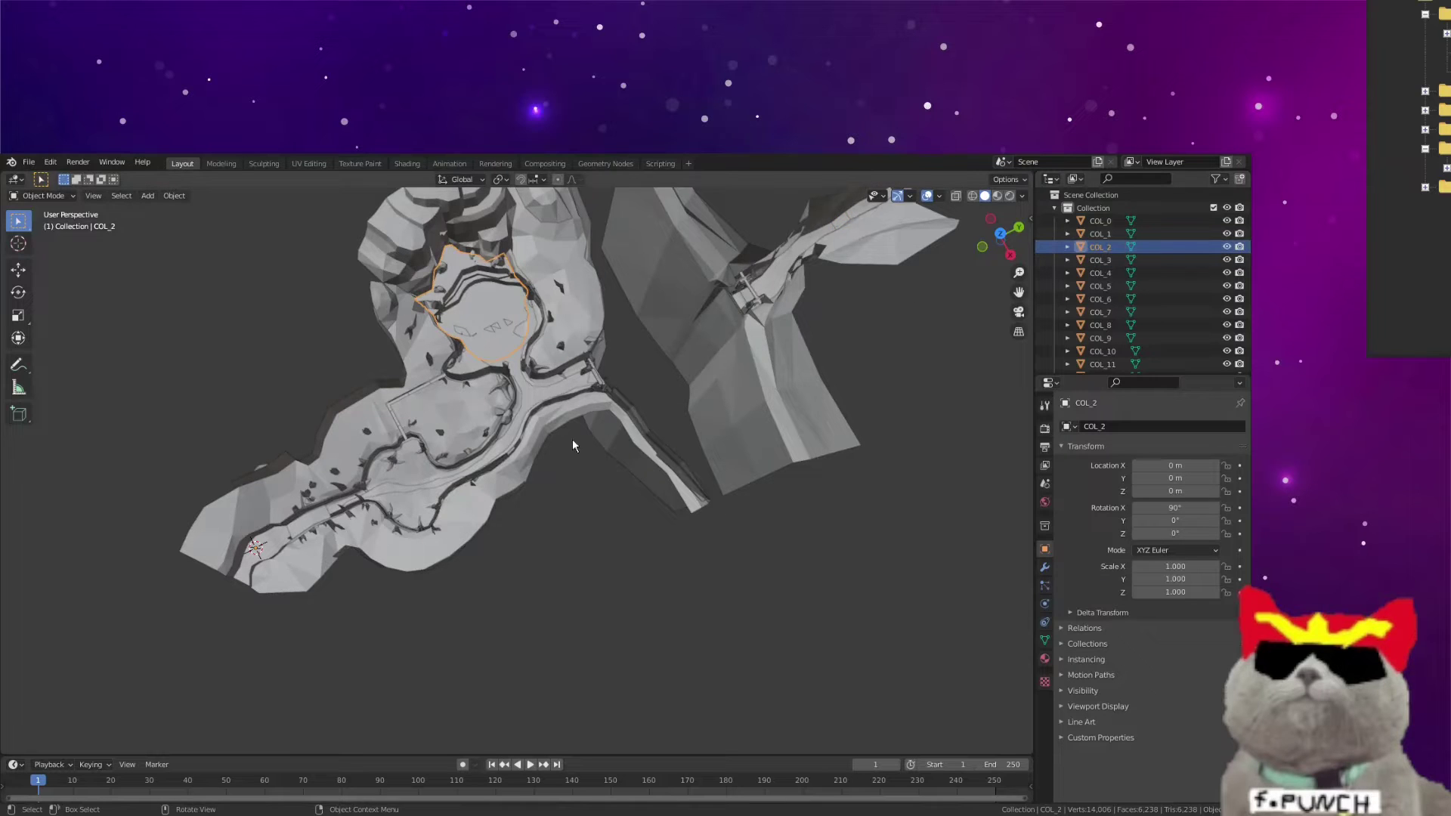
Step: Select the COL_14 path mesh and duplicate all of its geometry in Edit Mode
middle_click_drag(529, 400, 505, 402)
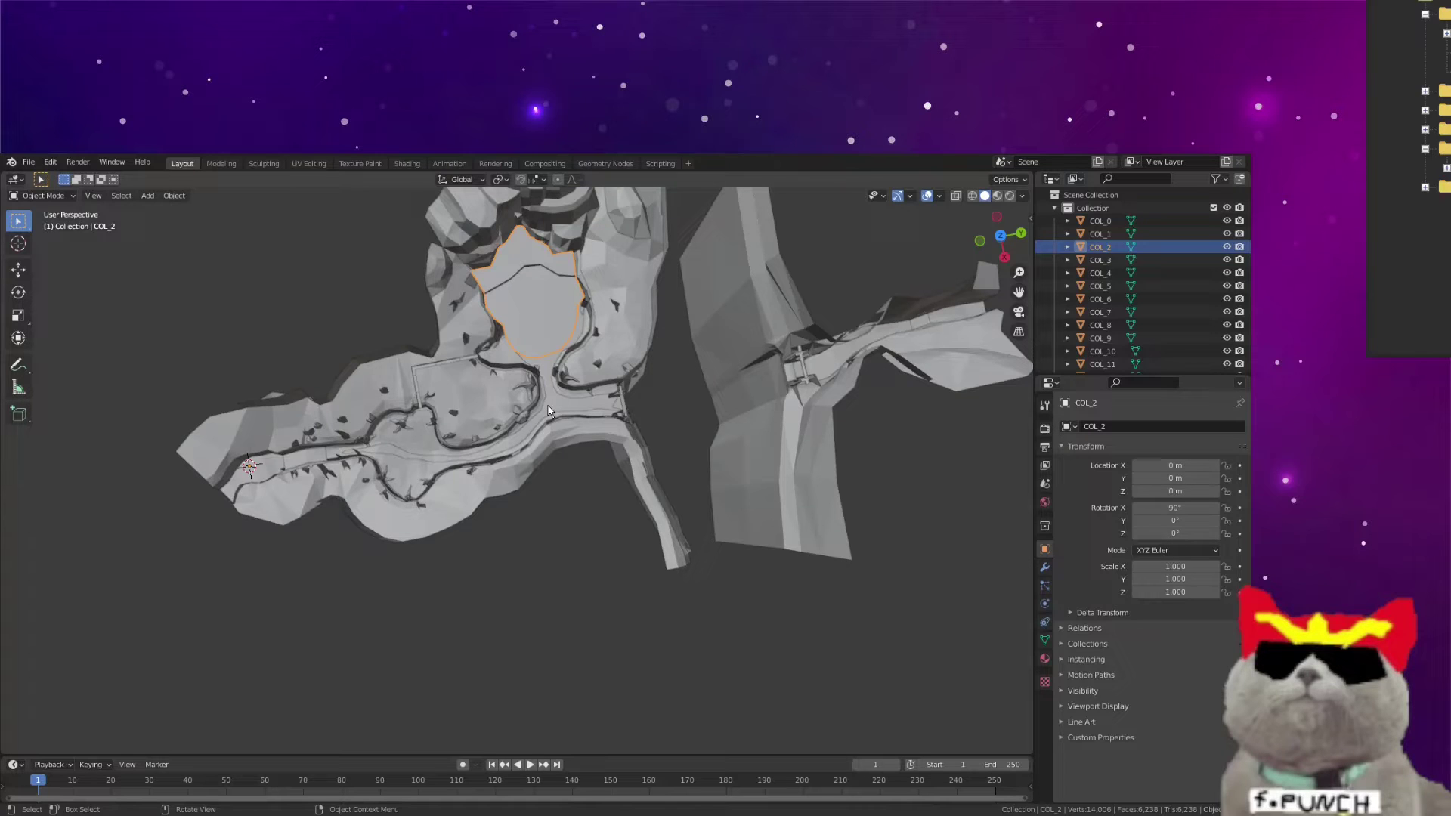
left_click(550, 411)
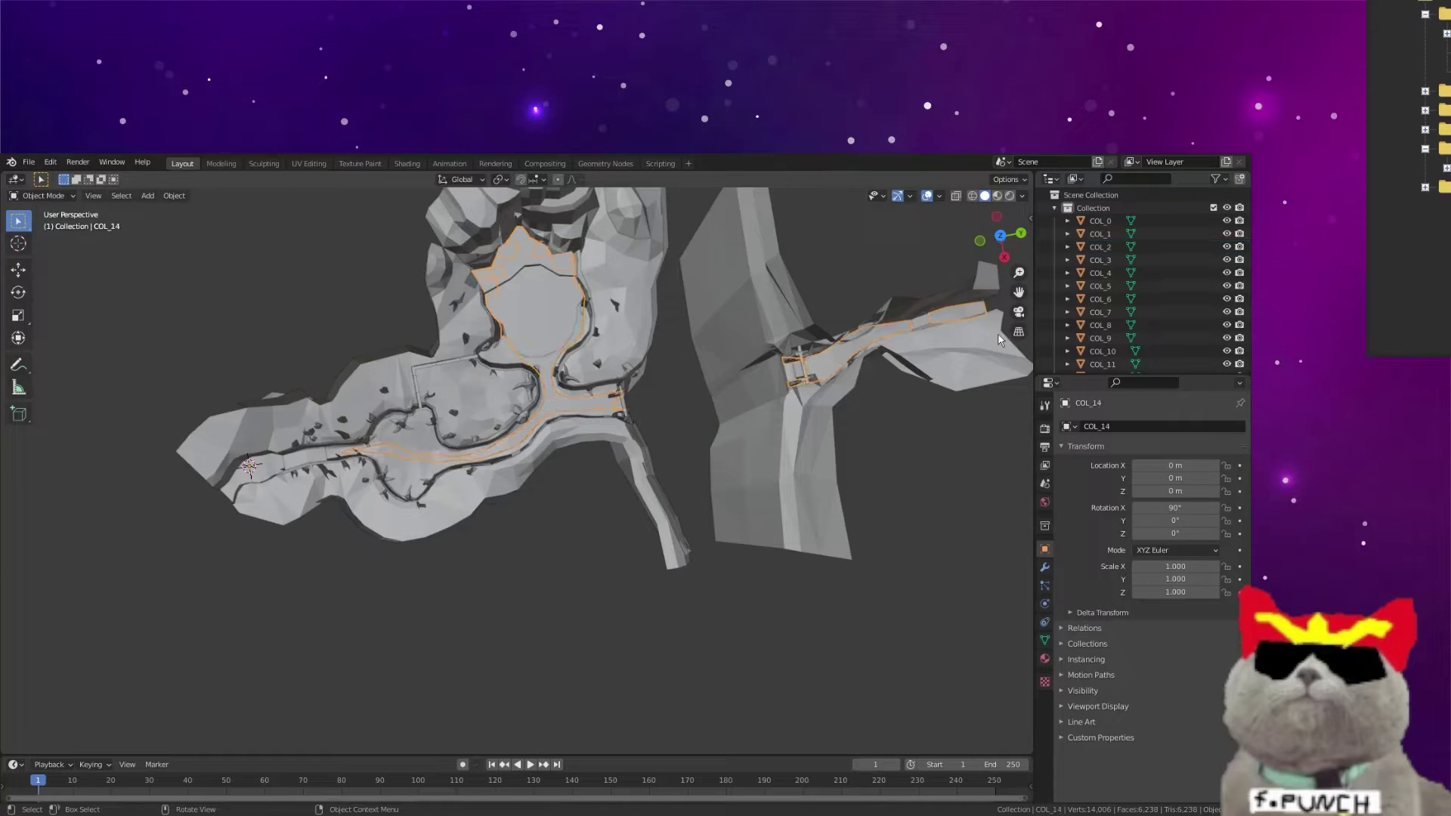
scroll(1101, 319, "down", 5)
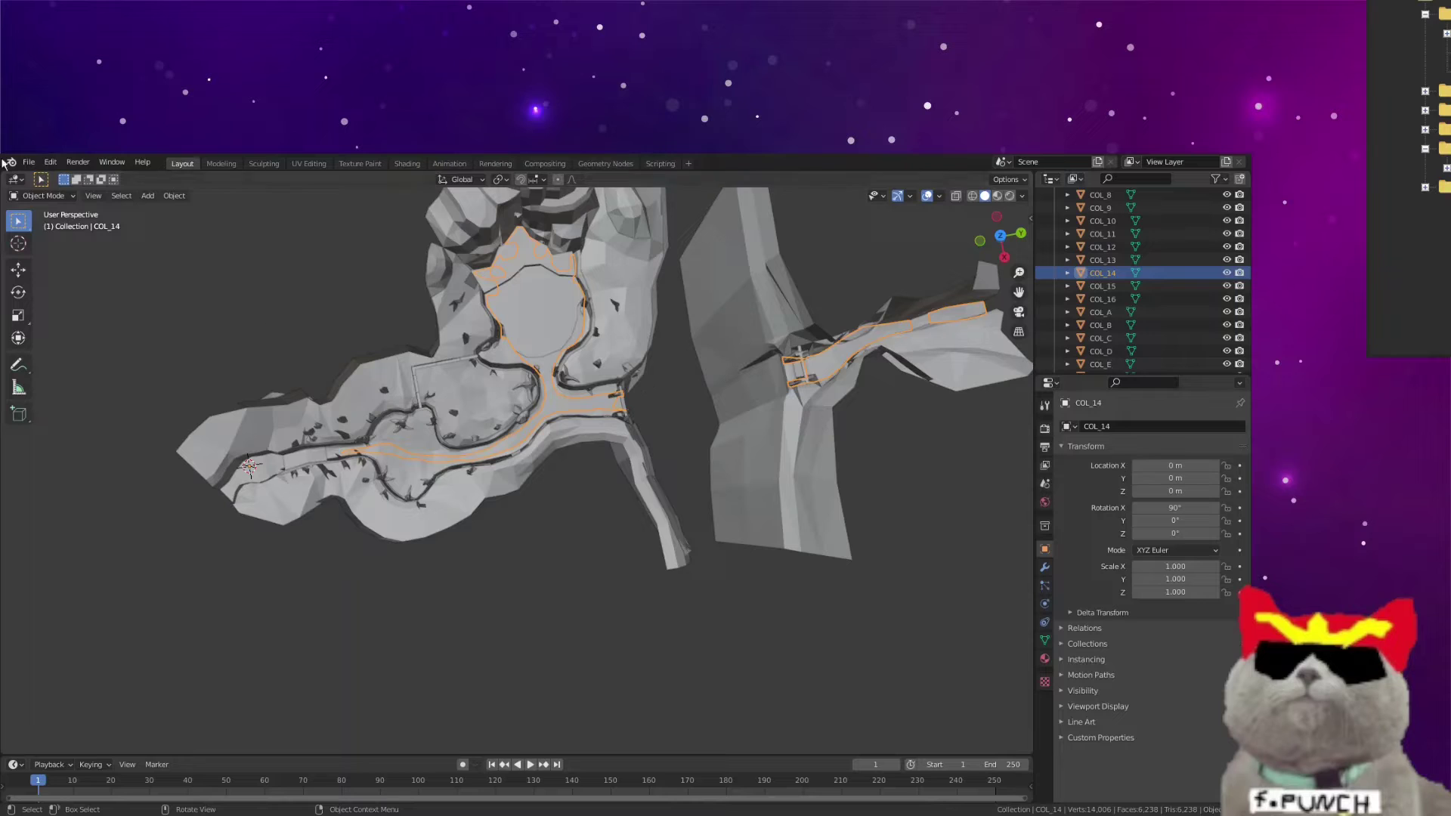
left_click(43, 195)
left_click(34, 219)
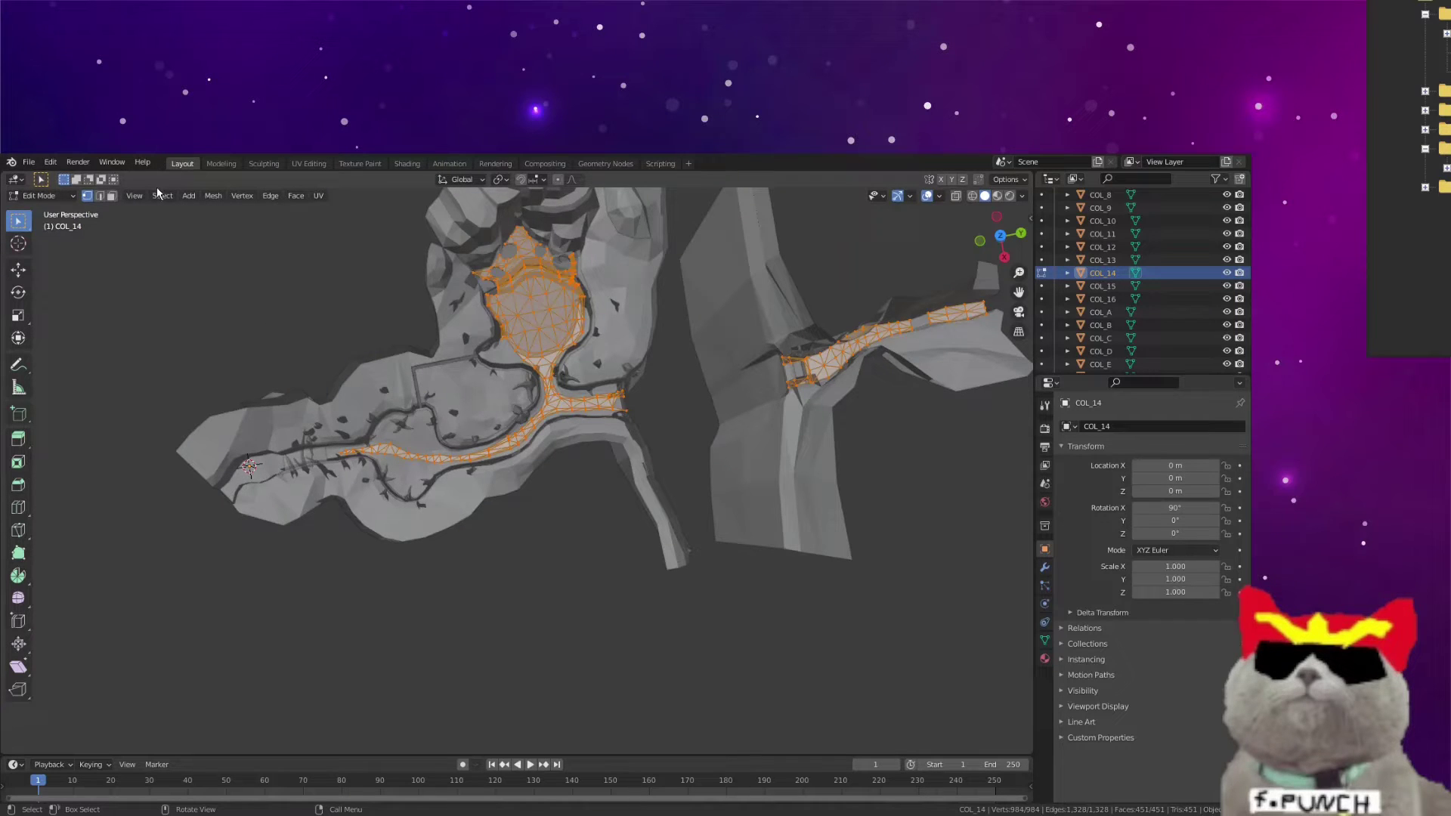
left_click(211, 196)
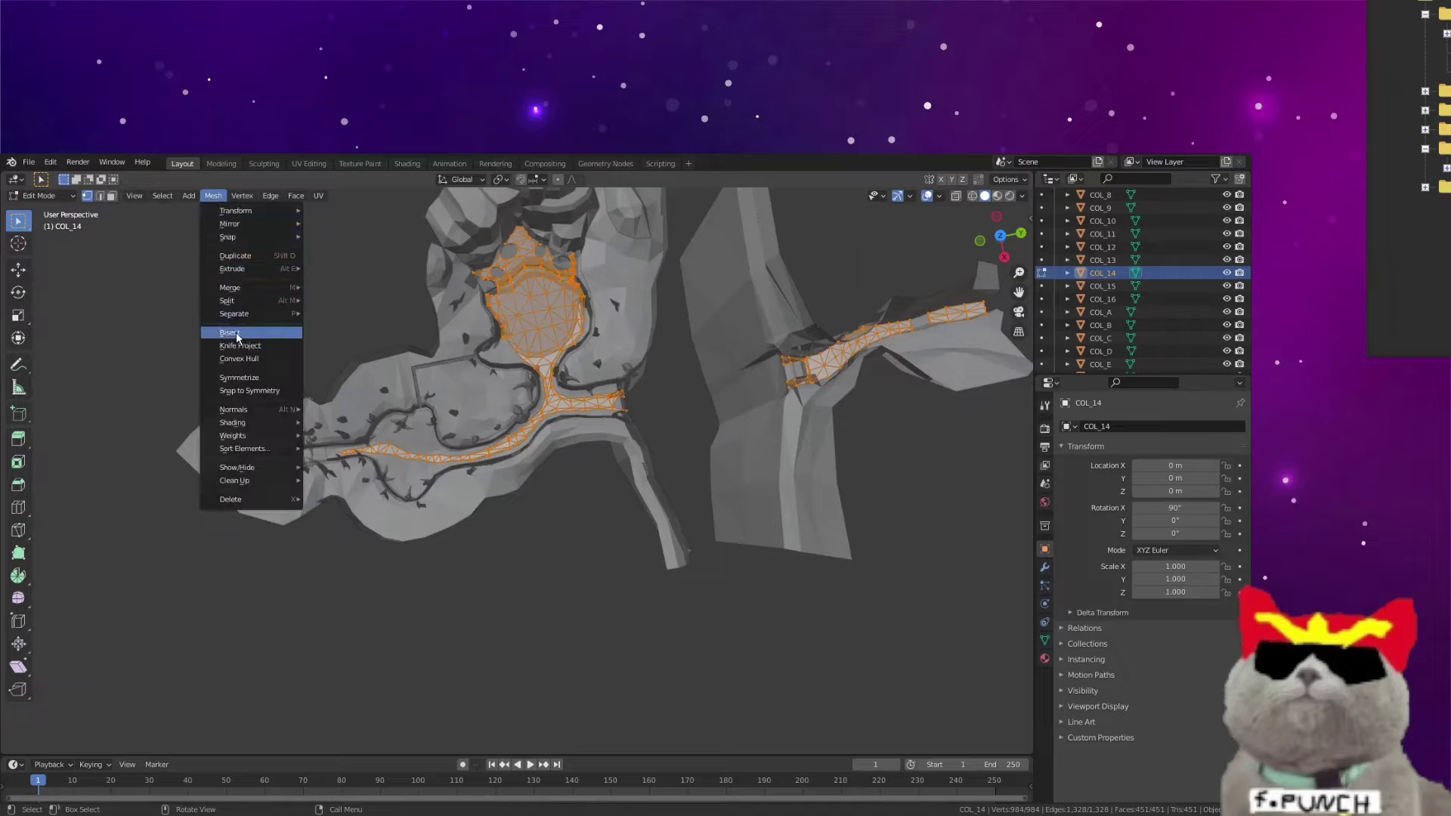
left_click(227, 255)
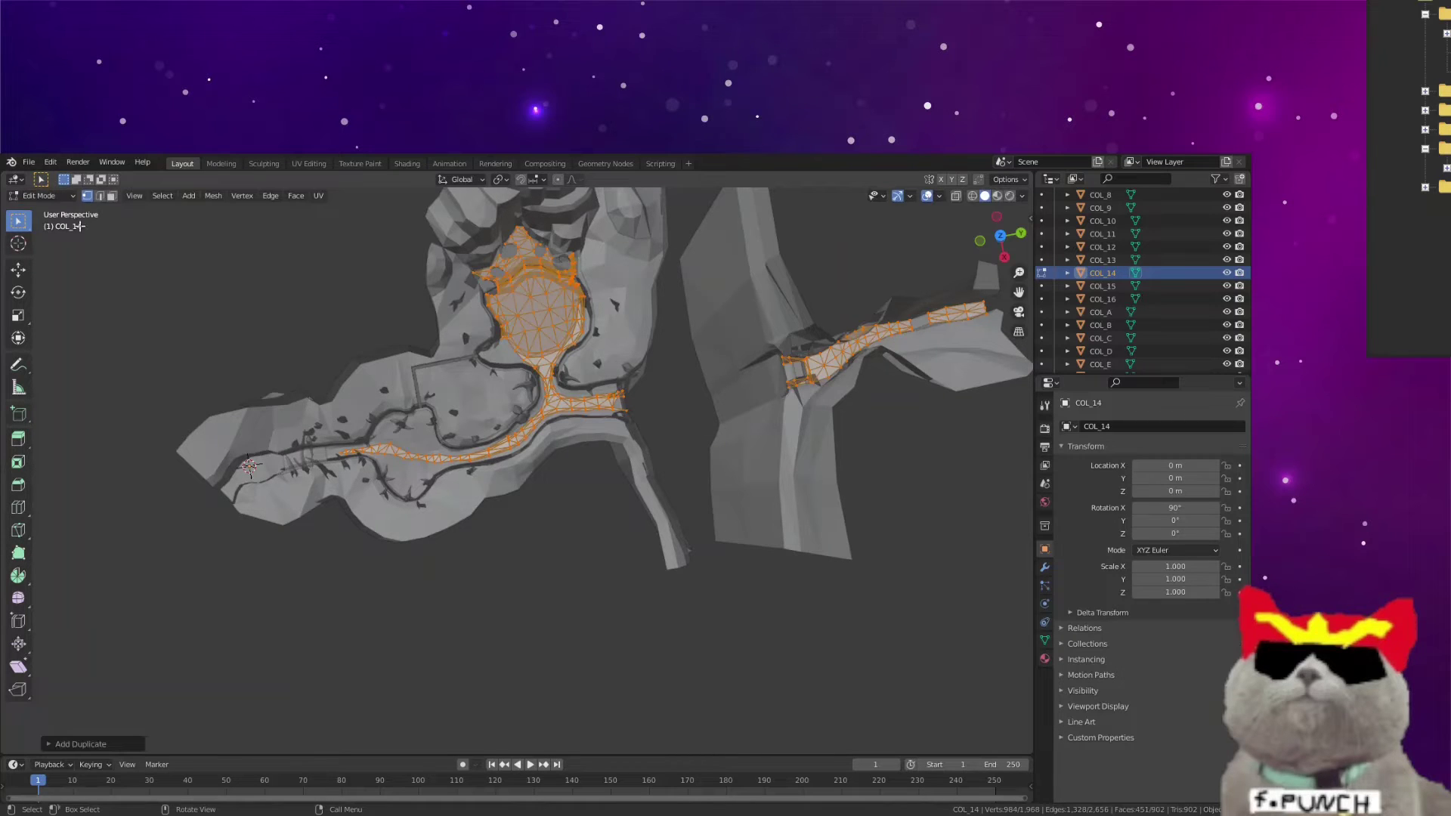
Step: Raise the duplicated path geometry about 80.7 m along Z and return to Object Mode
left_click(45, 198)
left_click(21, 272)
middle_click_drag(423, 390, 659, 324)
scroll(540, 387, "up", 5)
middle_click_drag(541, 387, 463, 435)
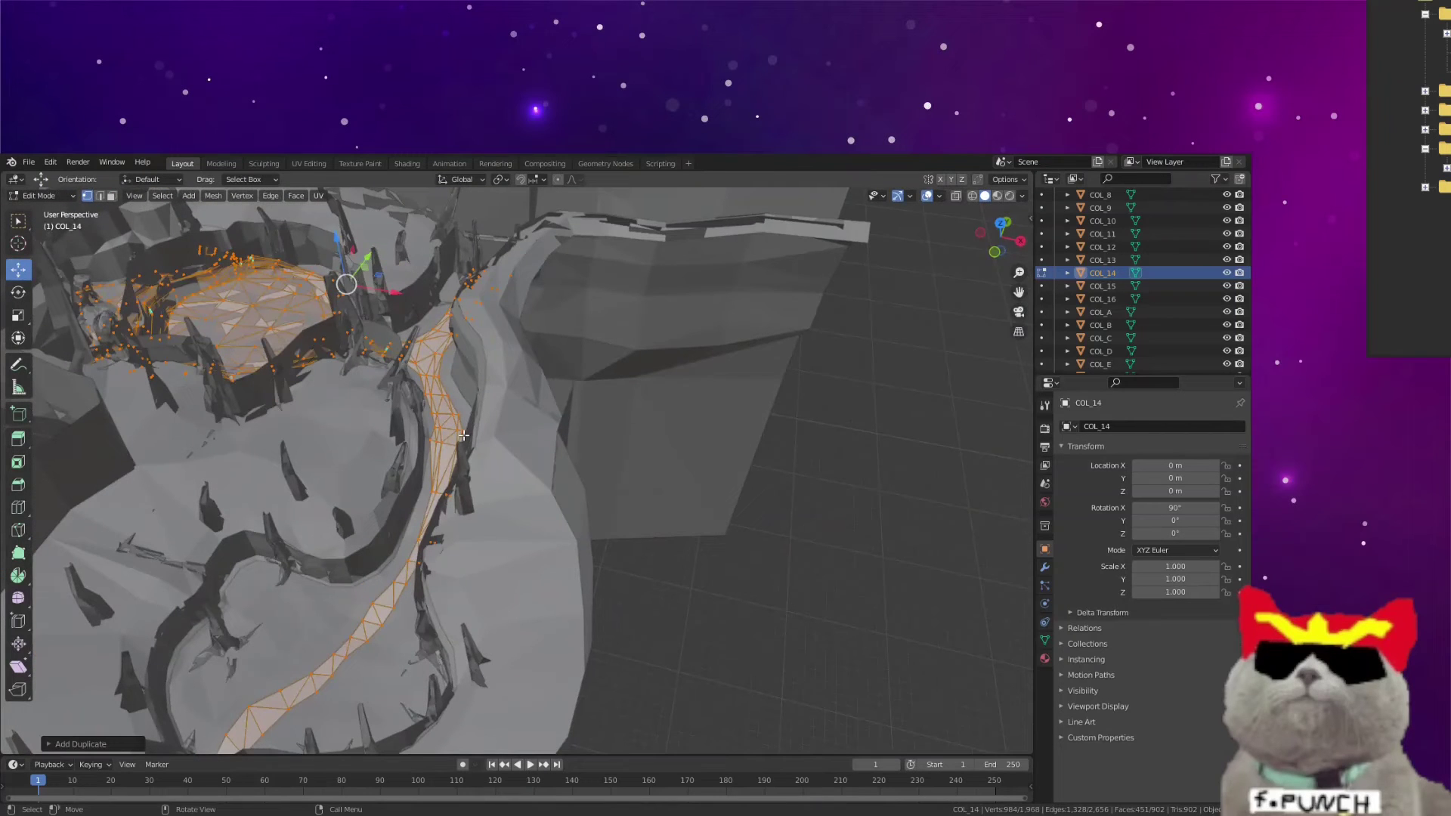
scroll(464, 436, "up", 2)
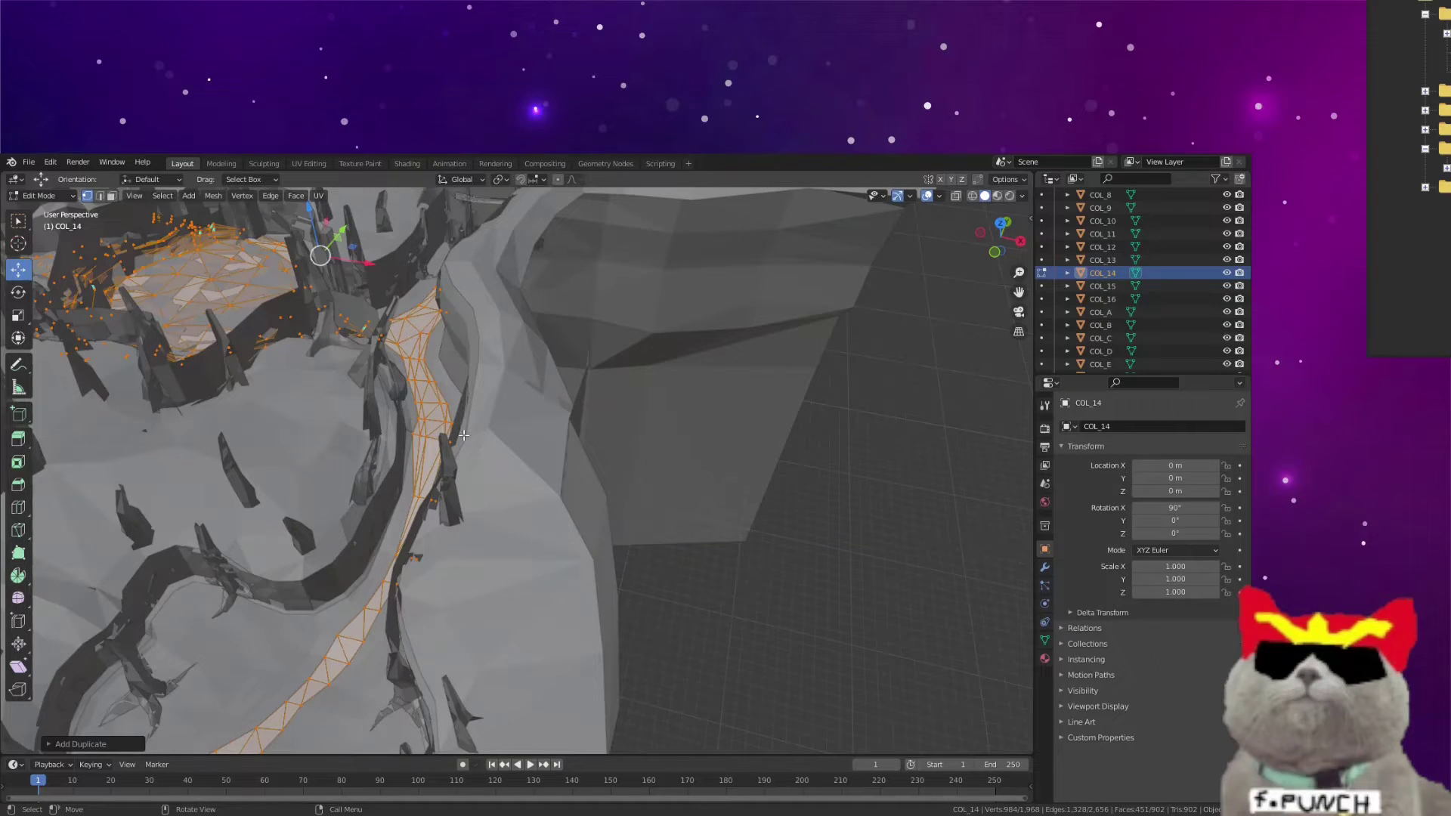
scroll(322, 316, "down", 1)
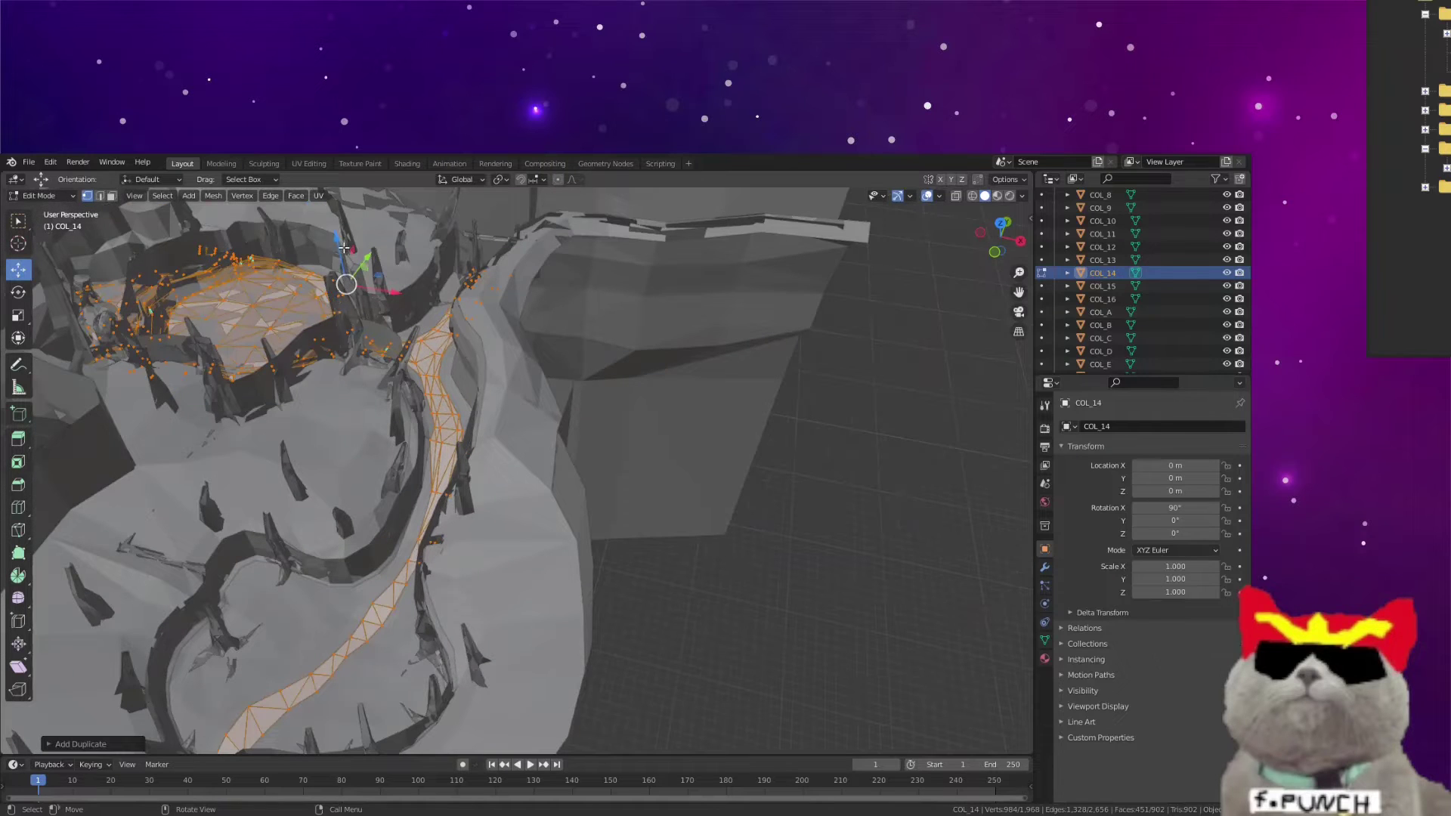
left_click_drag(340, 245, 326, 239)
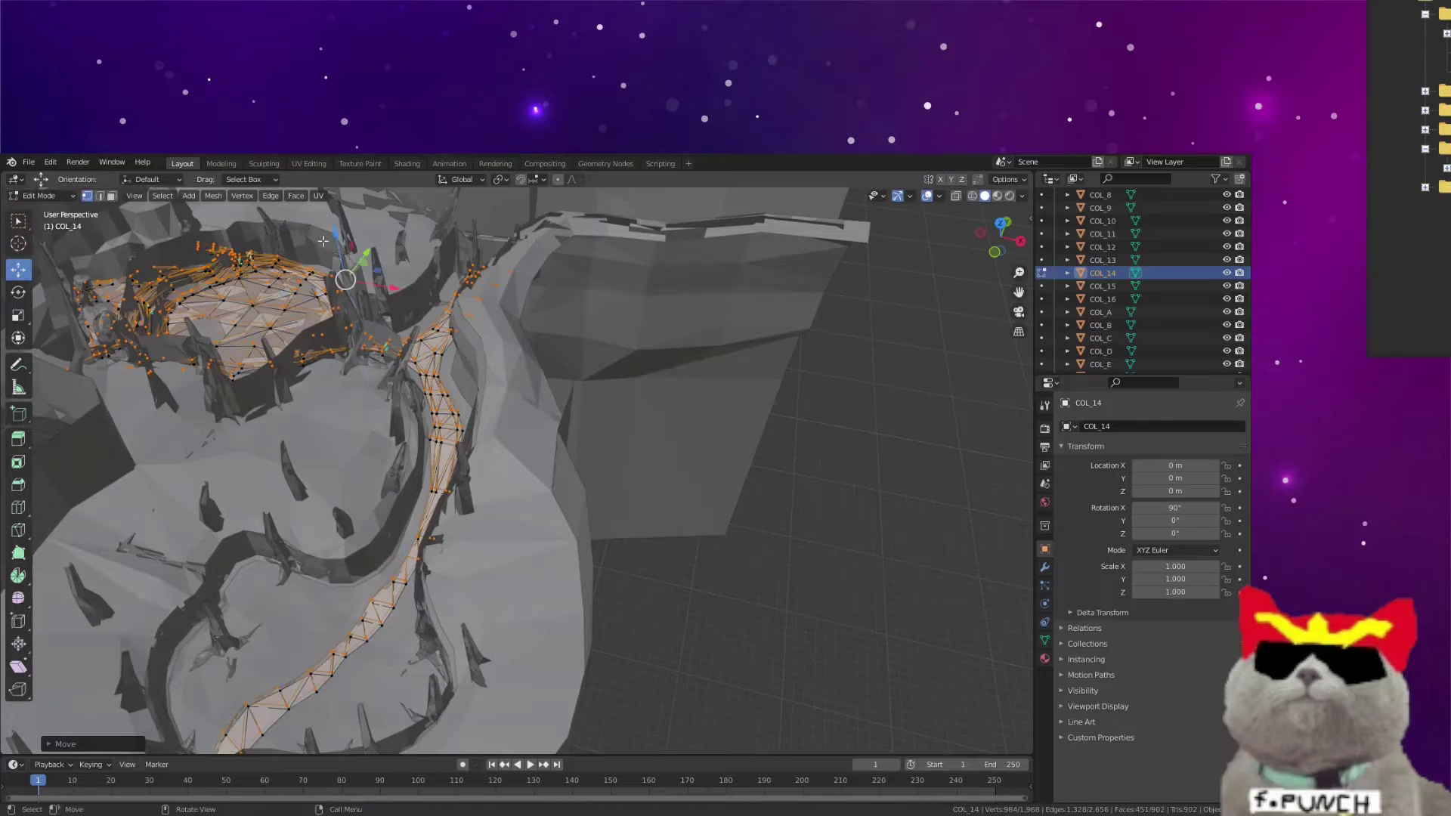
left_click(90, 747)
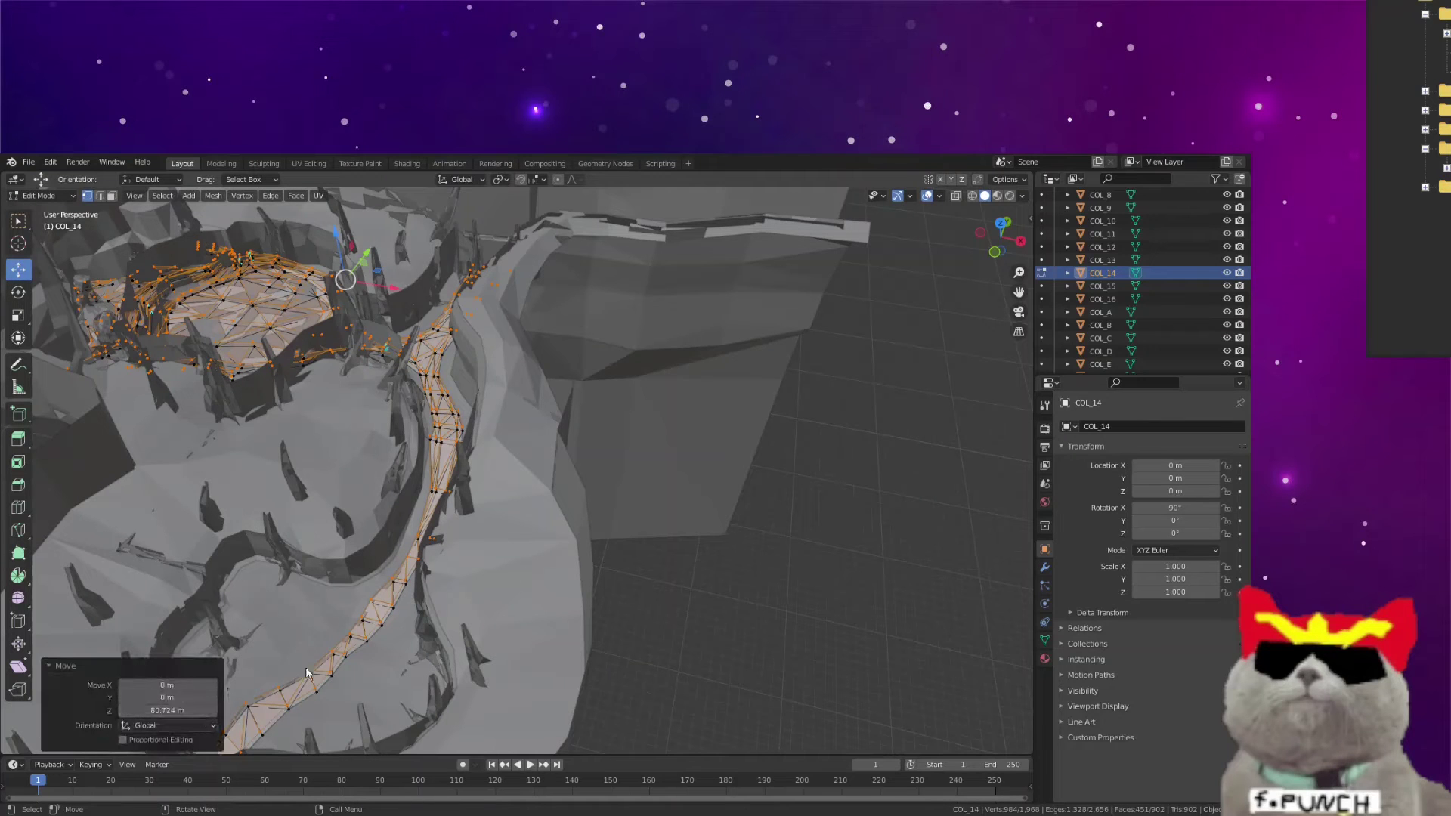
middle_click_drag(677, 538, 742, 557)
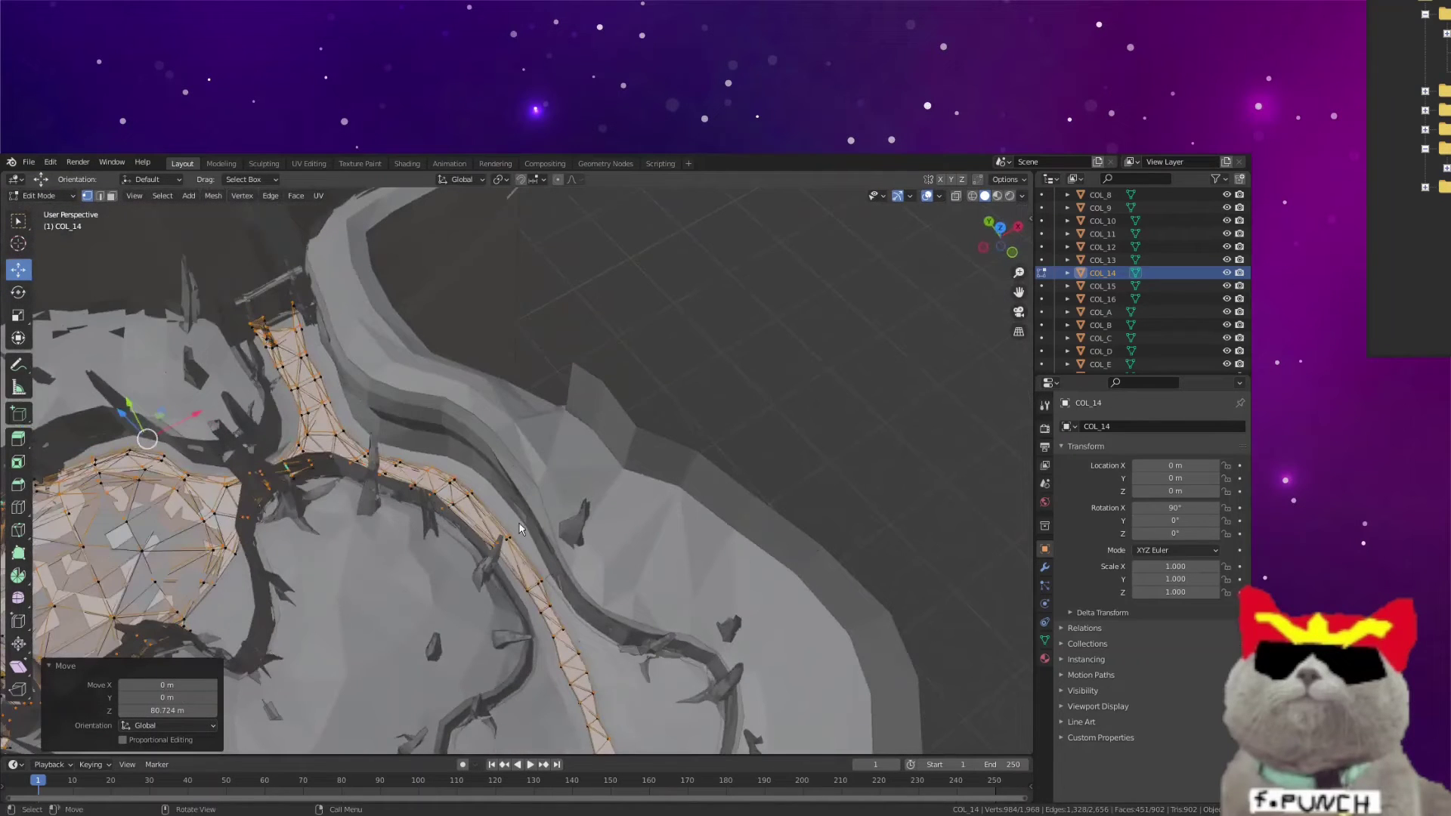
left_click(39, 196)
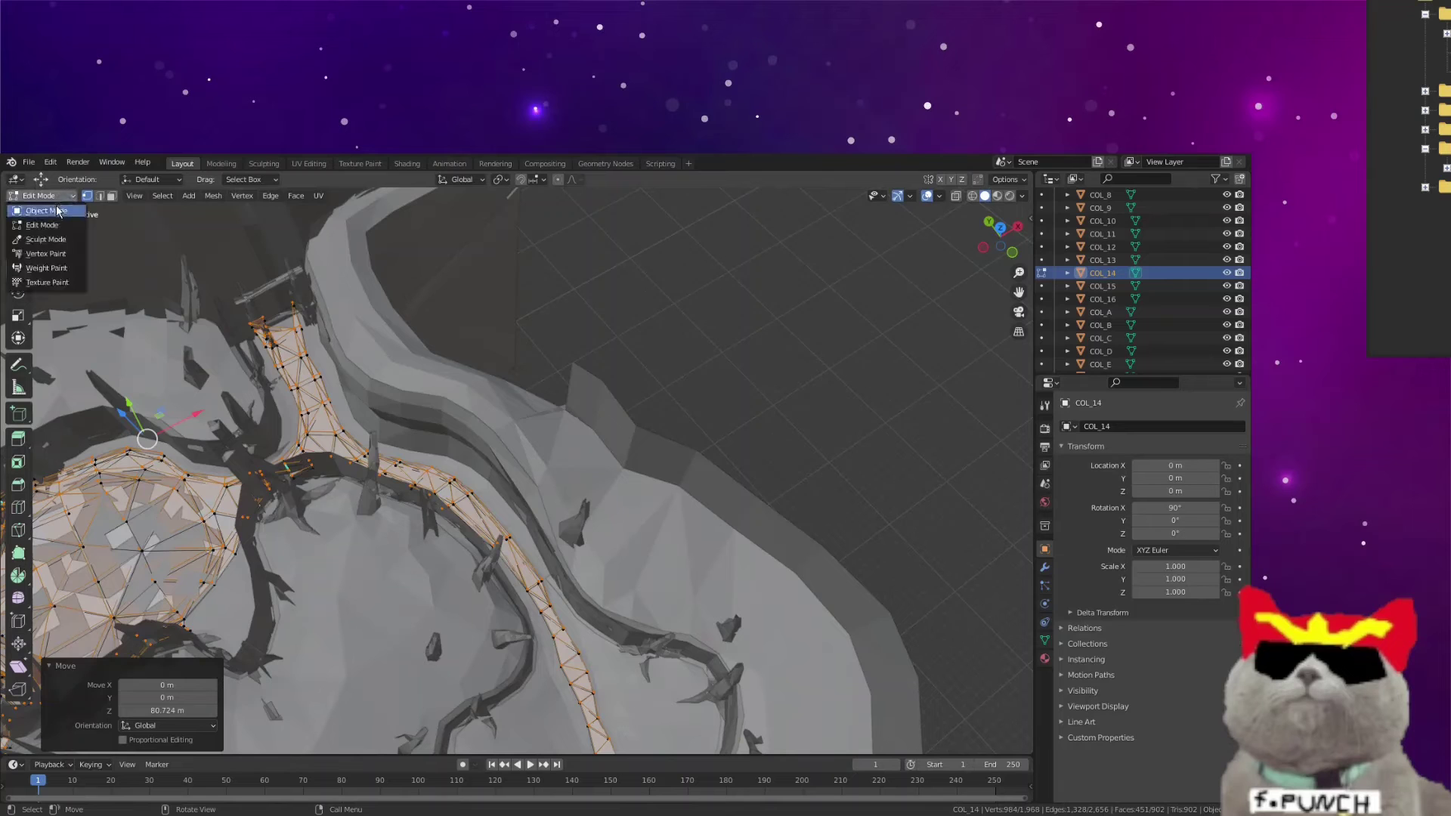
left_click(37, 211)
Step: Separate the selected duplicate geometry of COL_14 into its own mesh and return to Object Mode
middle_click_drag(536, 482, 581, 505)
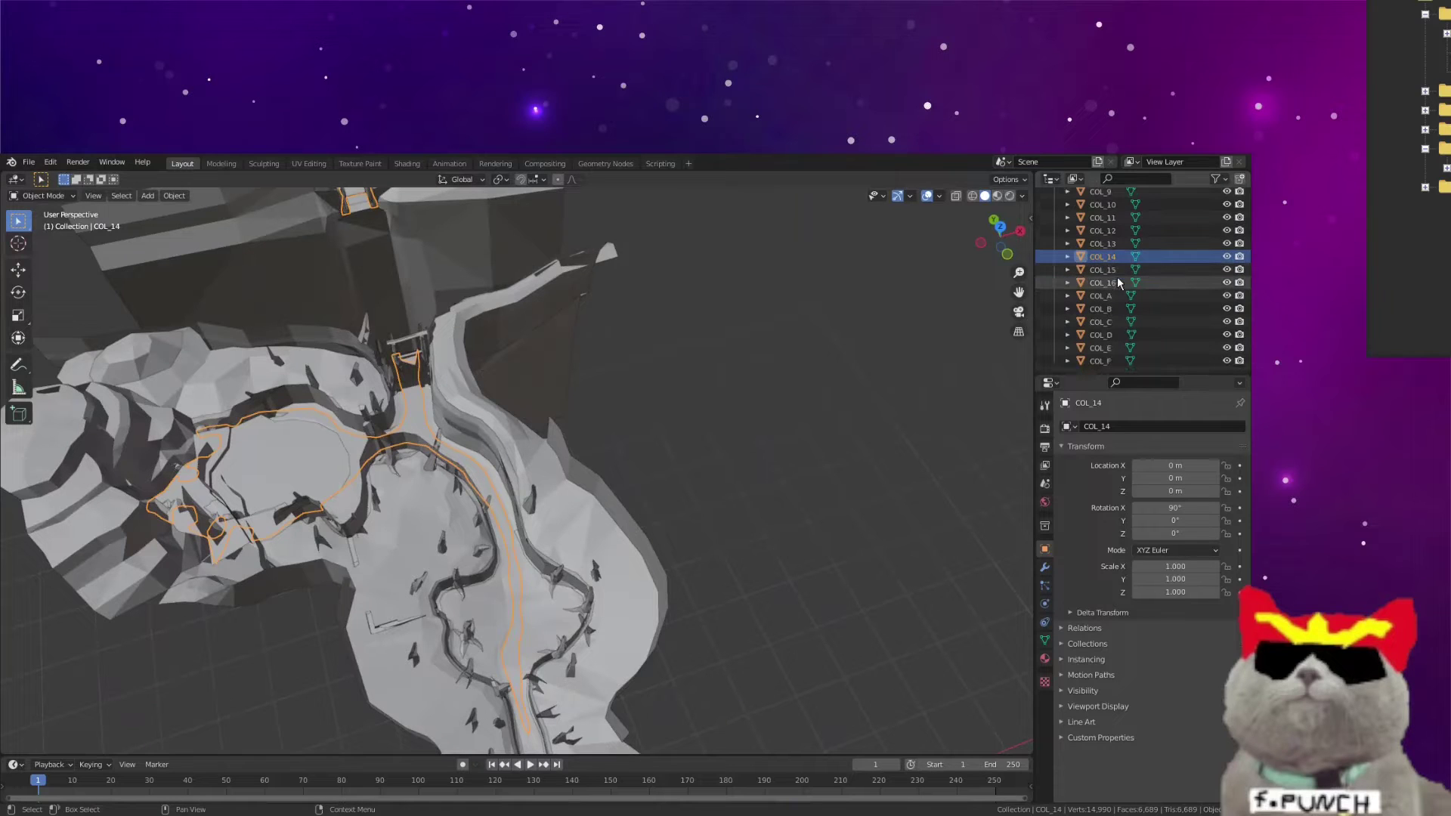
scroll(1108, 295, "up", 3)
key("Tab")
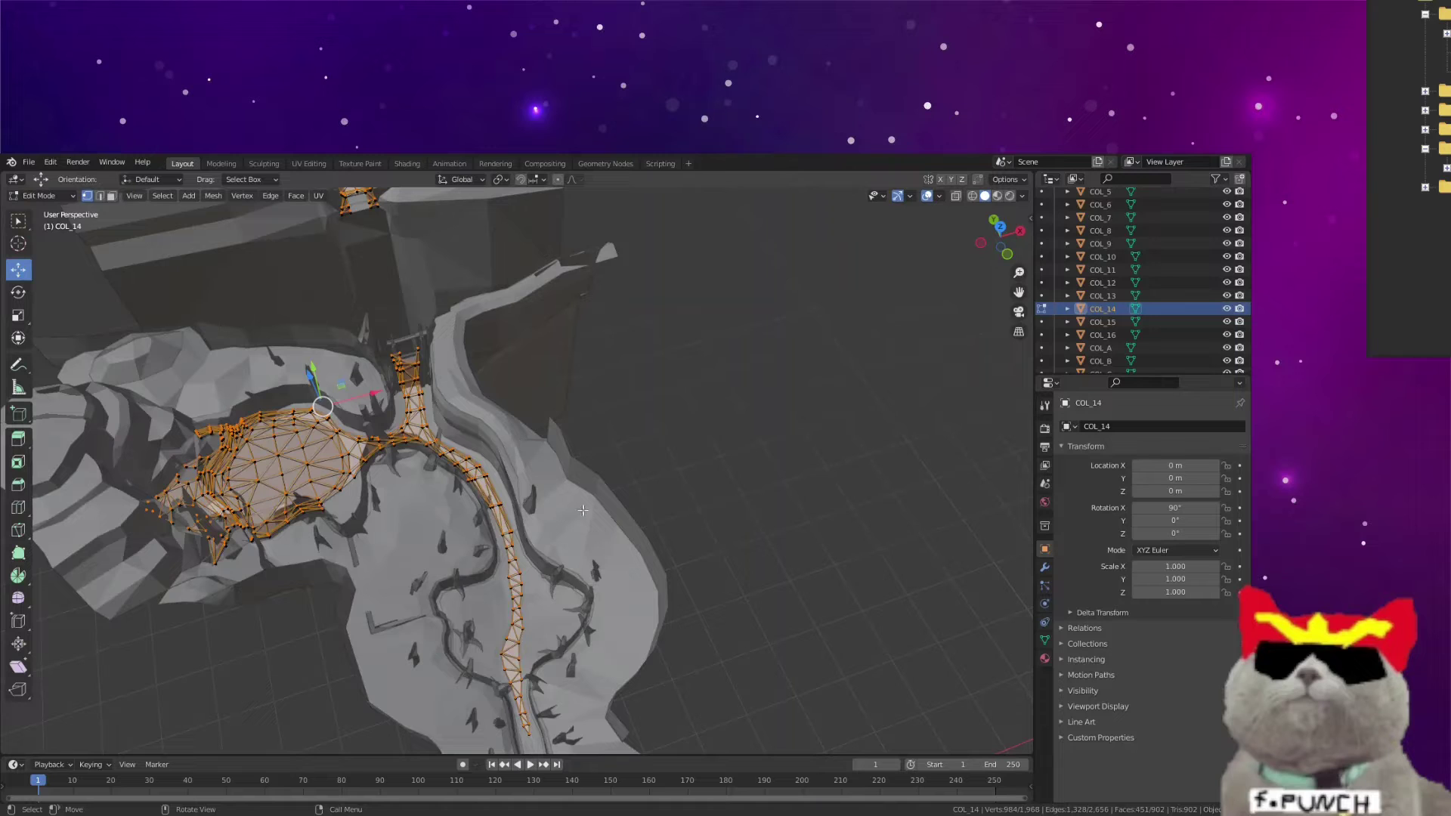
right_click(583, 511)
mouse_move(546, 762)
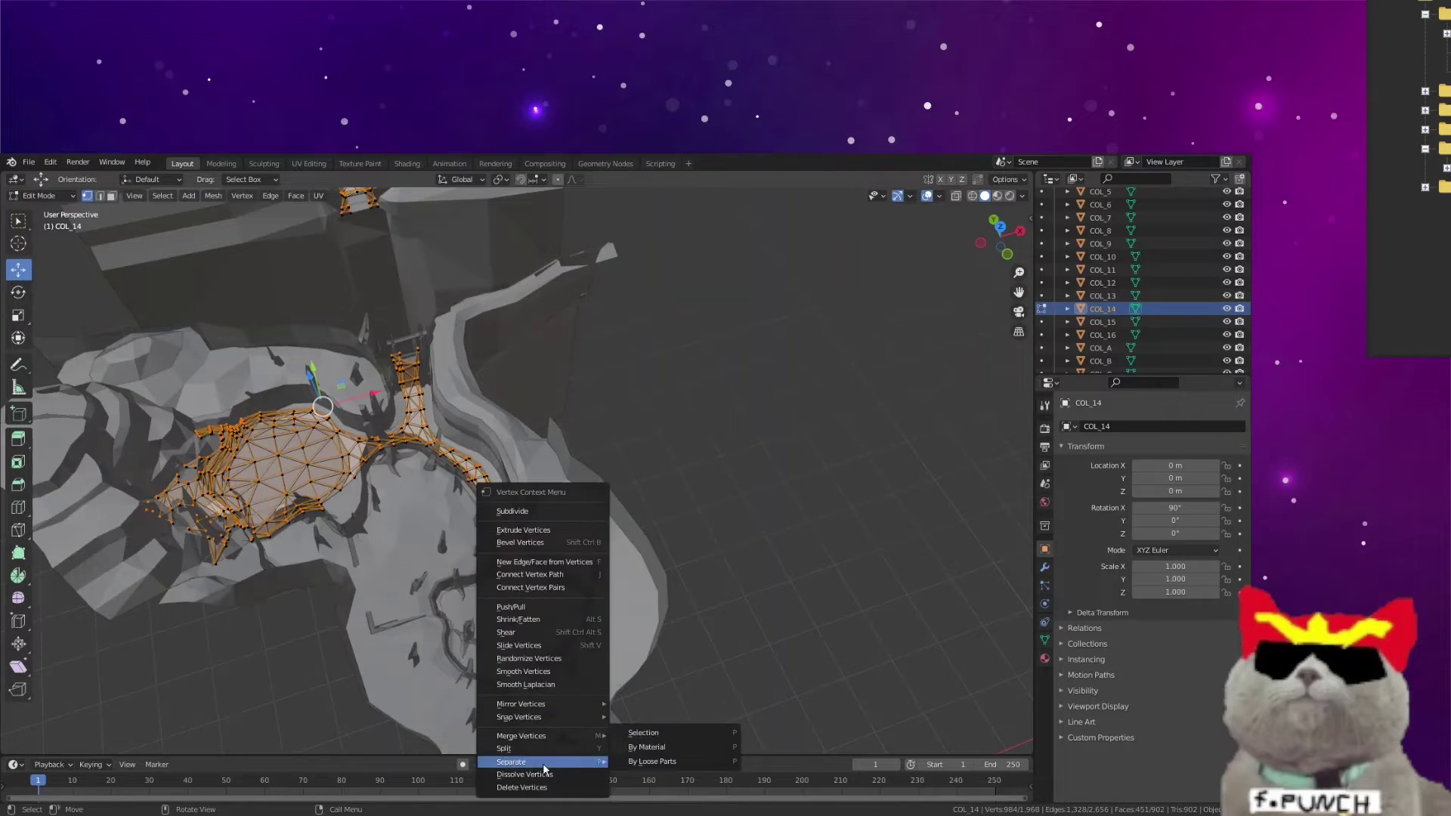
left_click(668, 735)
left_click(42, 196)
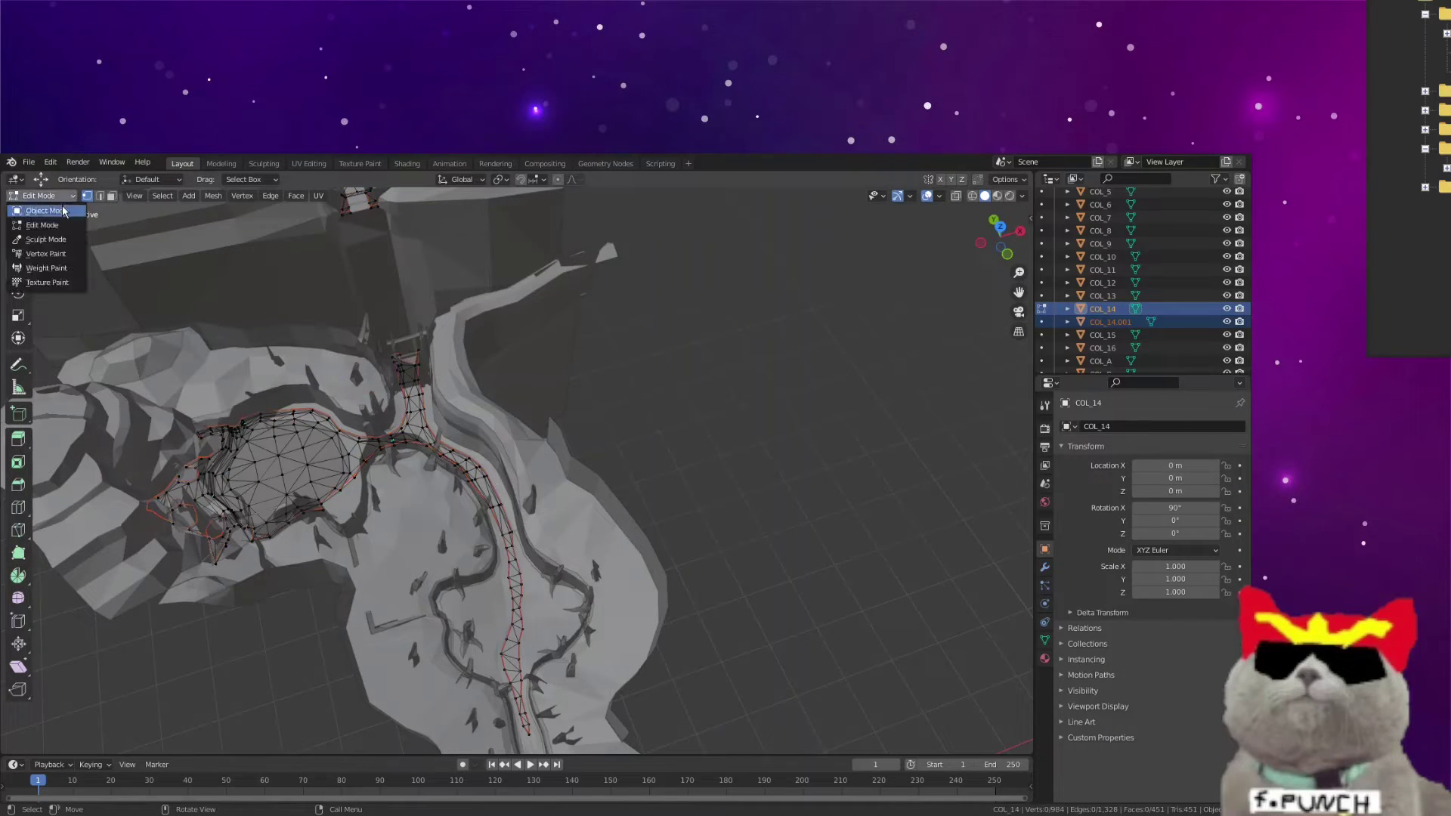
left_click(65, 211)
Step: Compare the separated path mesh COL_14.001 with the original COL_14 mesh from several angles
left_click(1118, 322)
scroll(710, 438, "up", 3)
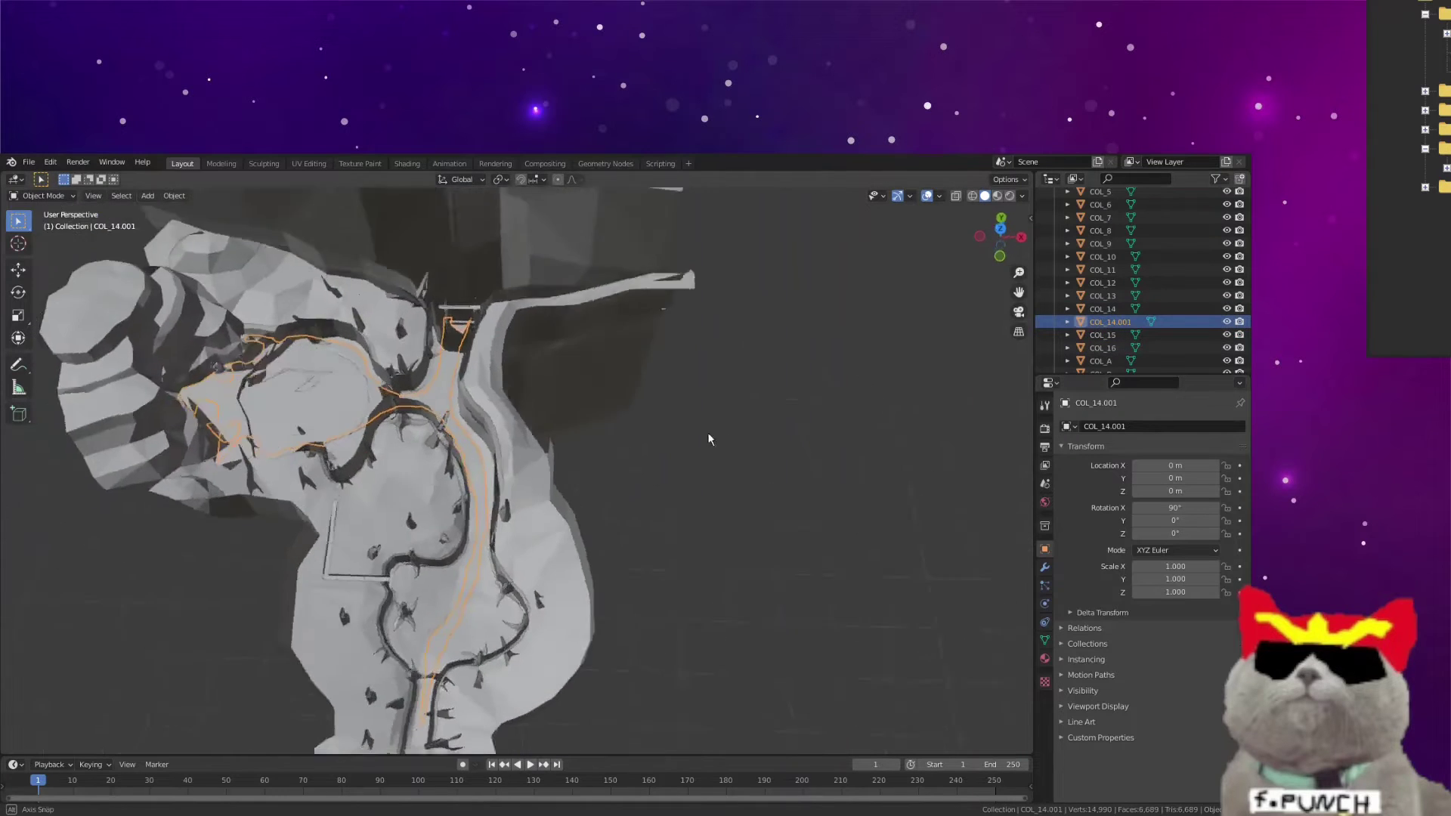
middle_click_drag(709, 438, 436, 348)
left_click(391, 339)
left_click(390, 339)
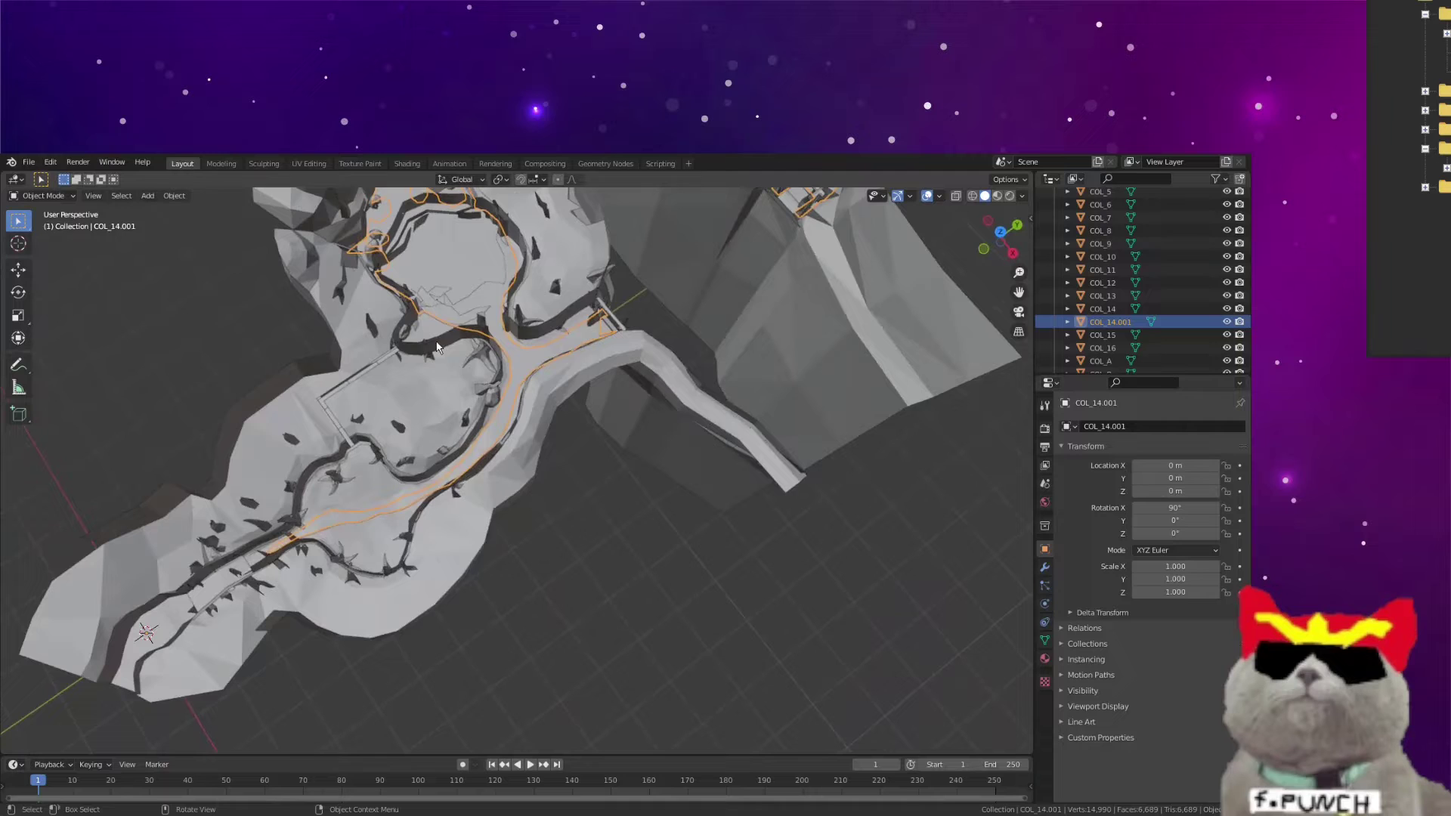
left_click(505, 257)
middle_click_drag(662, 283, 644, 274)
Step: Try to join the COL_2 mesh into the separated path mesh COL_14.001
scroll(1133, 302, "up", 3)
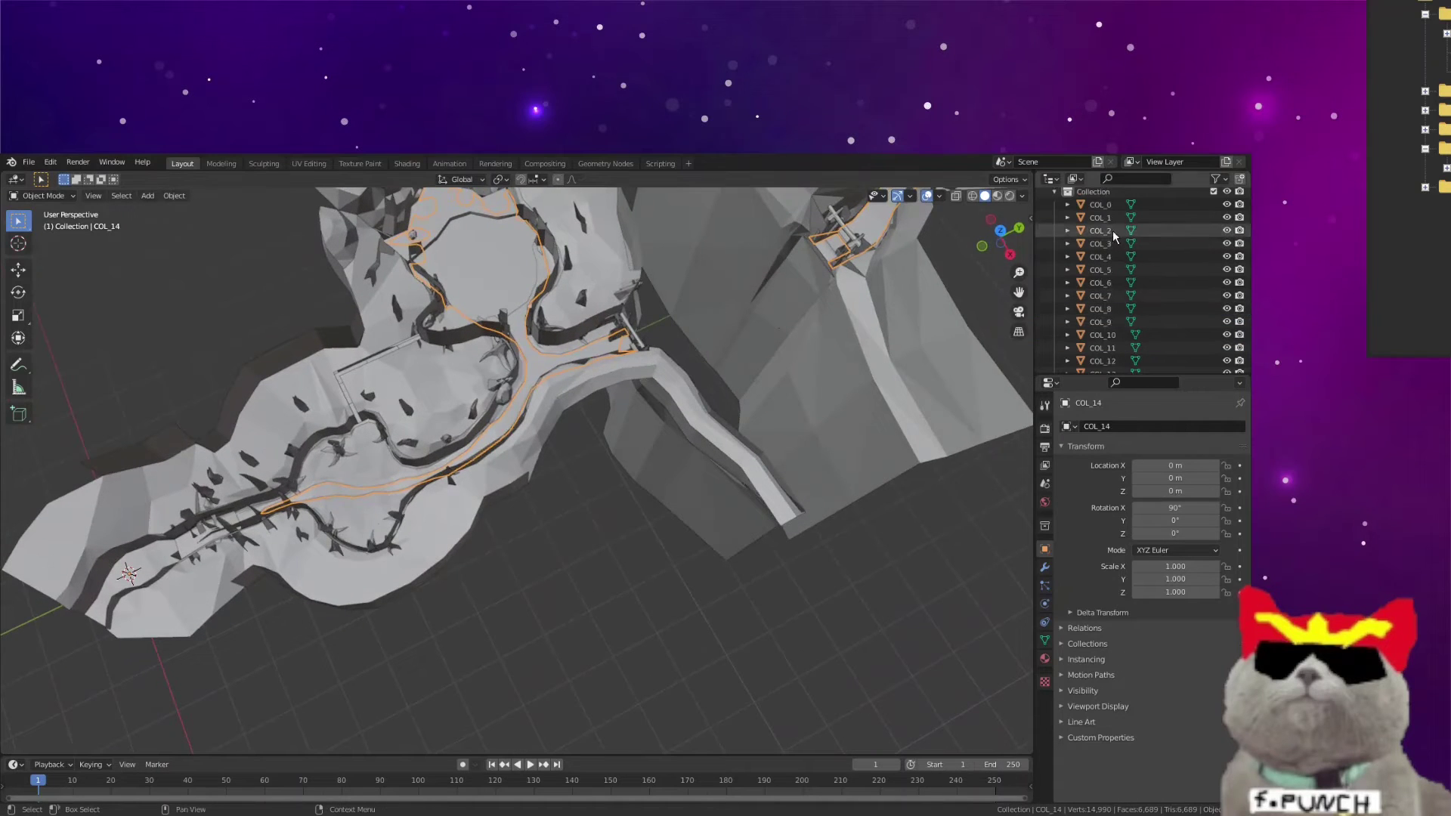
left_click(643, 372)
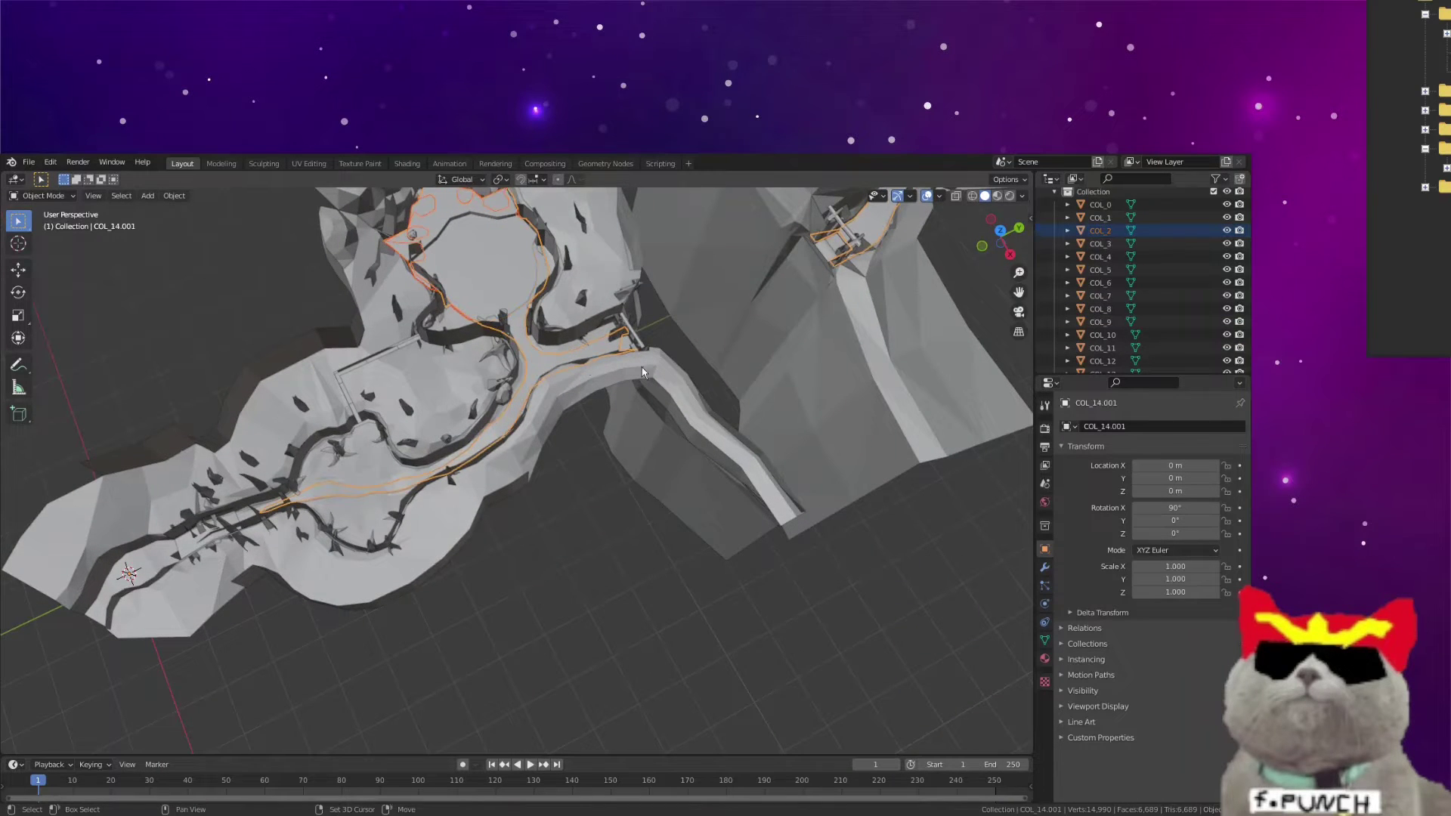
scroll(1177, 301, "down", 5)
middle_click_drag(756, 438, 698, 455)
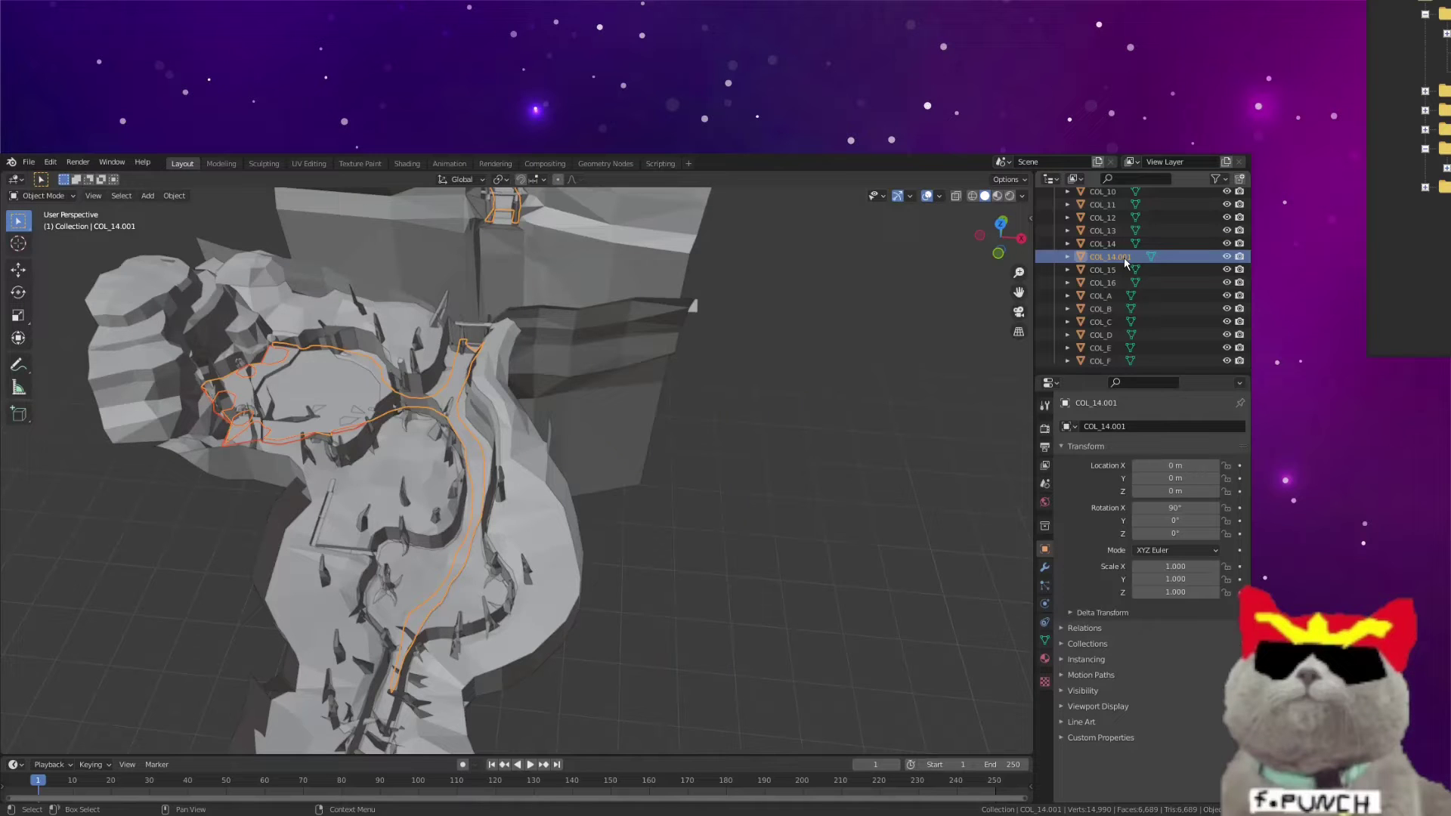
middle_click_drag(627, 488, 544, 476)
scroll(1118, 285, "up", 5)
scroll(1119, 285, "down", 5)
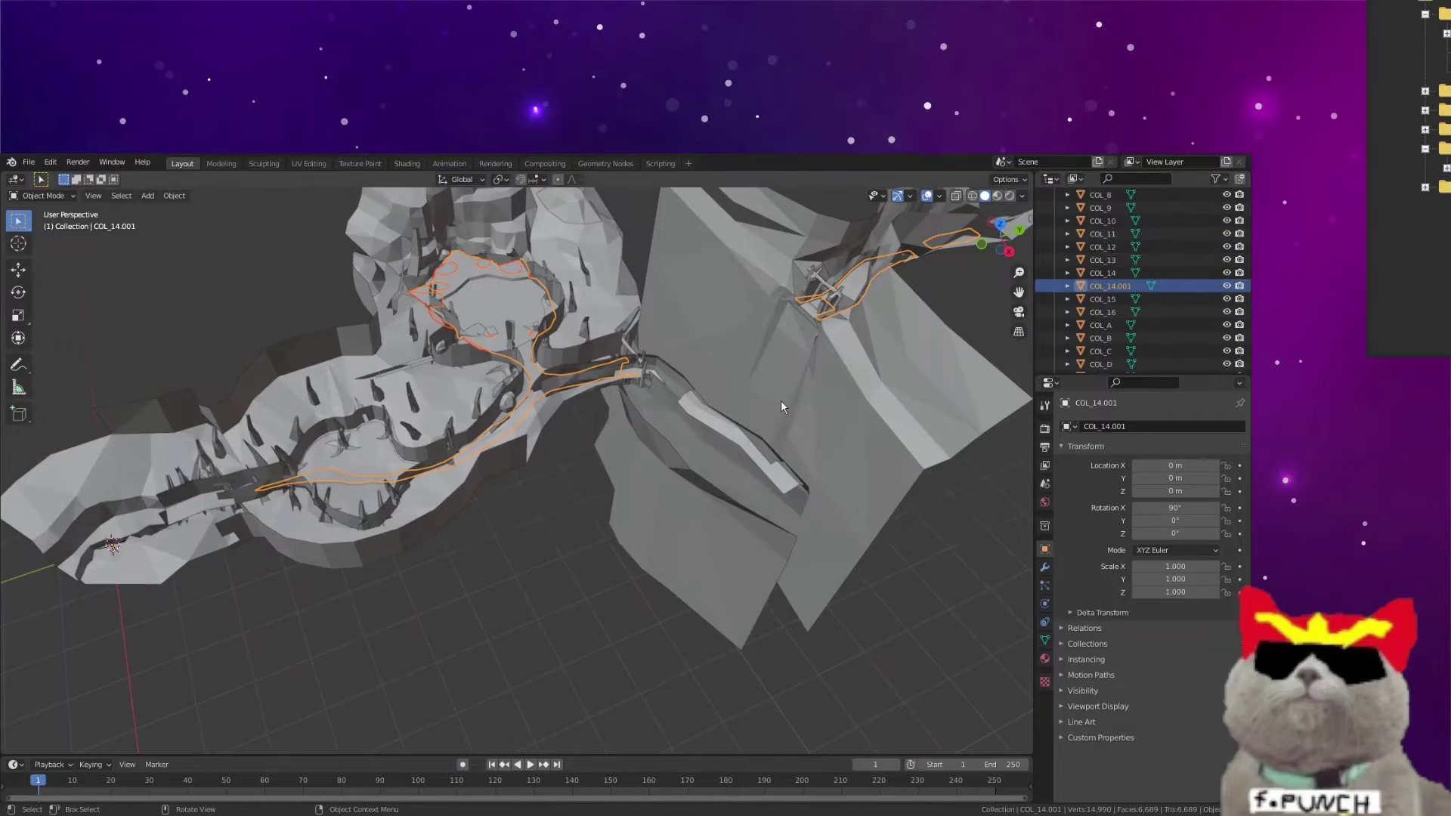
right_click(779, 412)
left_click(733, 220)
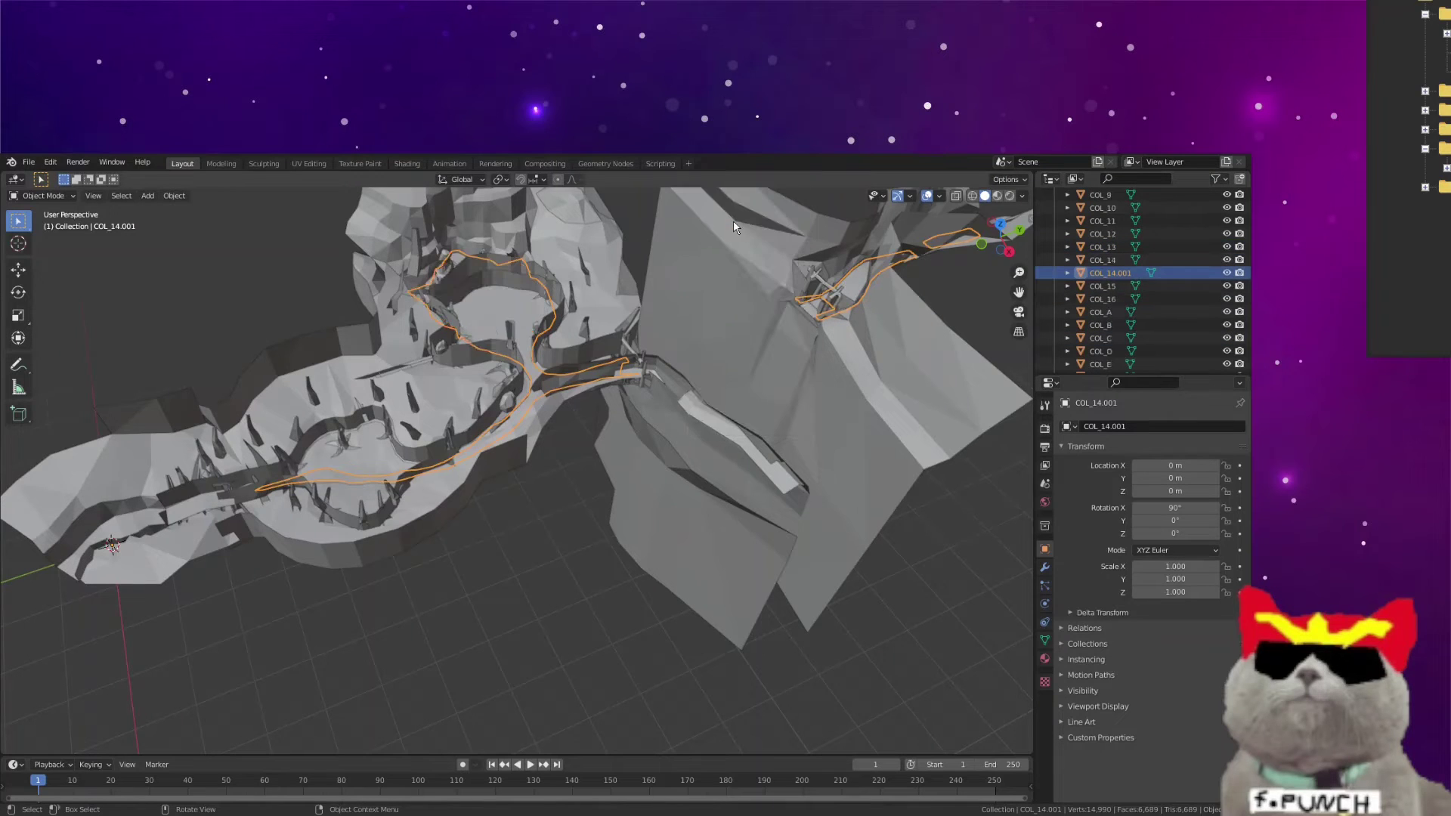
Step: Check the materials nested under the joined COL_14.001 mesh and undo the join
left_click(1068, 273)
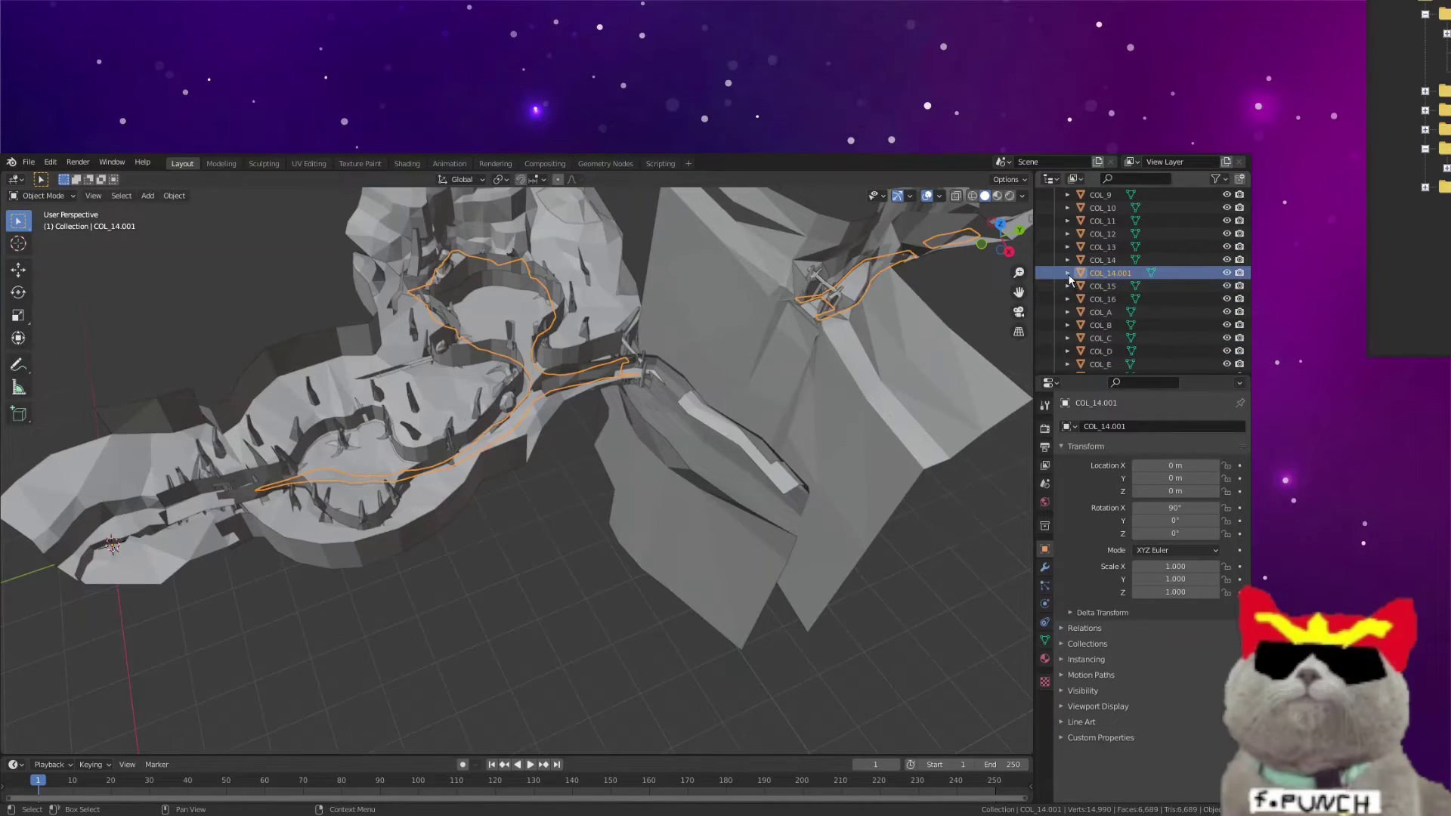
left_click(1081, 285)
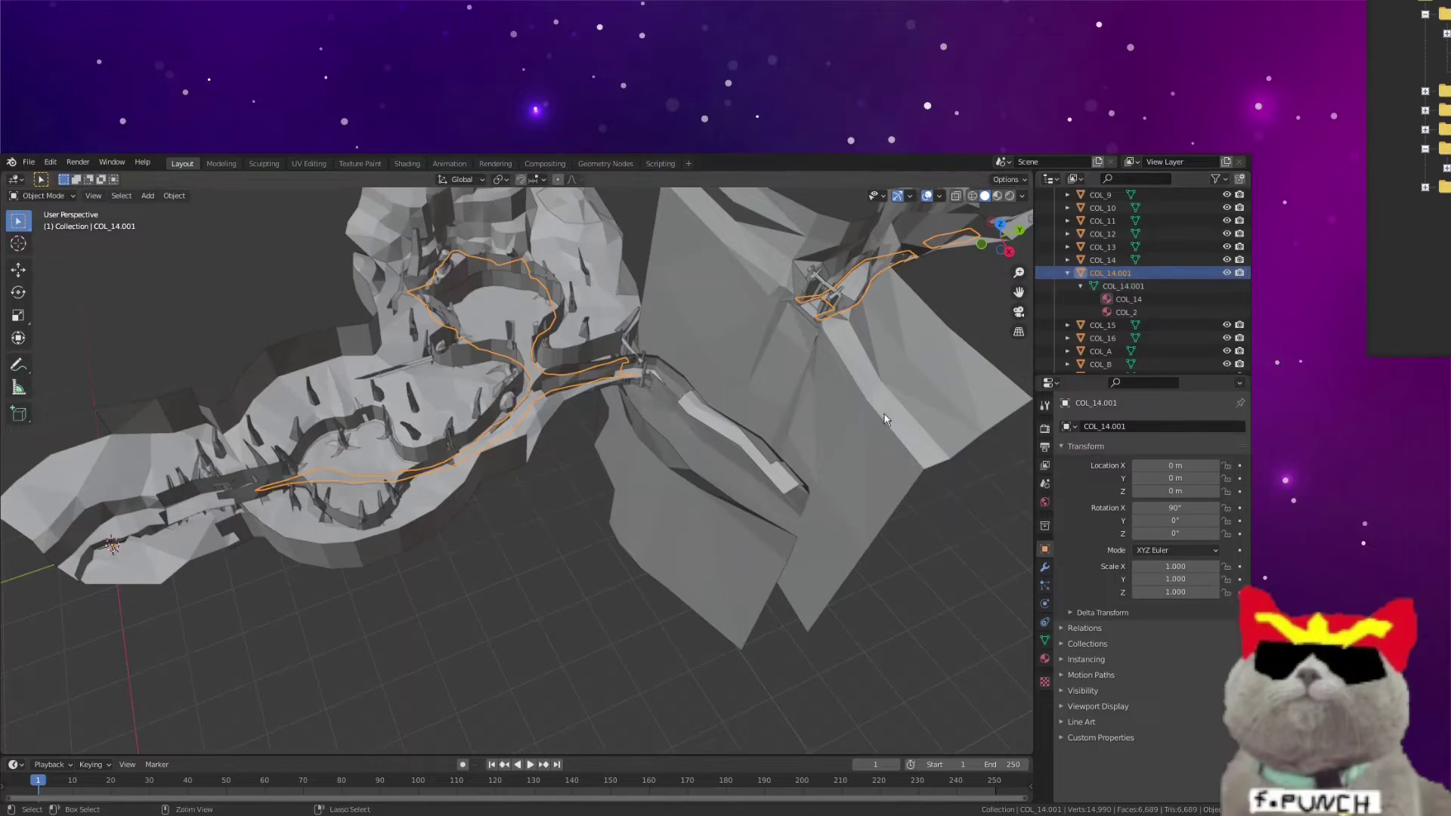
key("ctrl+z")
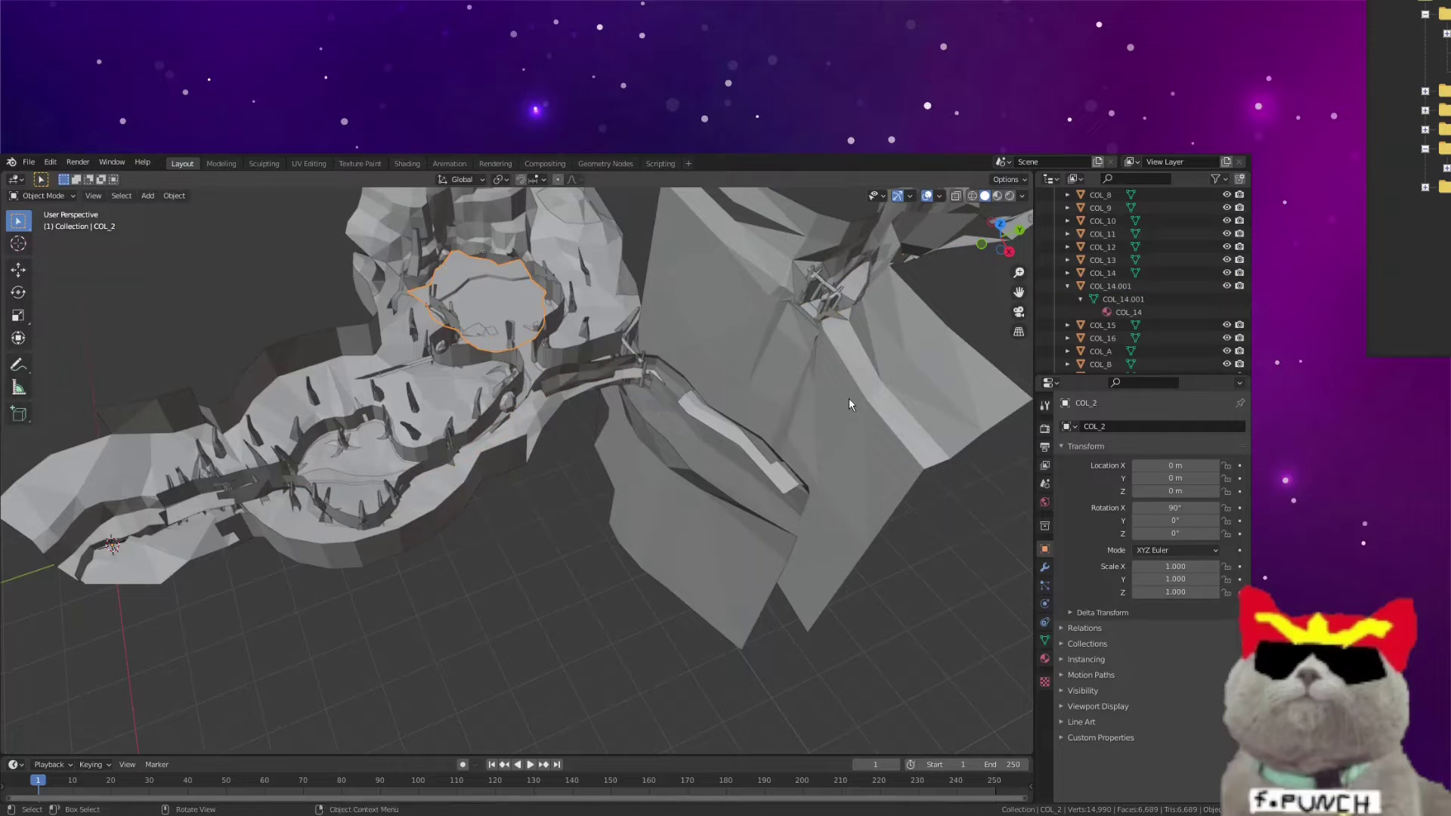
Step: Replace the material of the COL_14.001 mesh with COL_2
left_click(1131, 288)
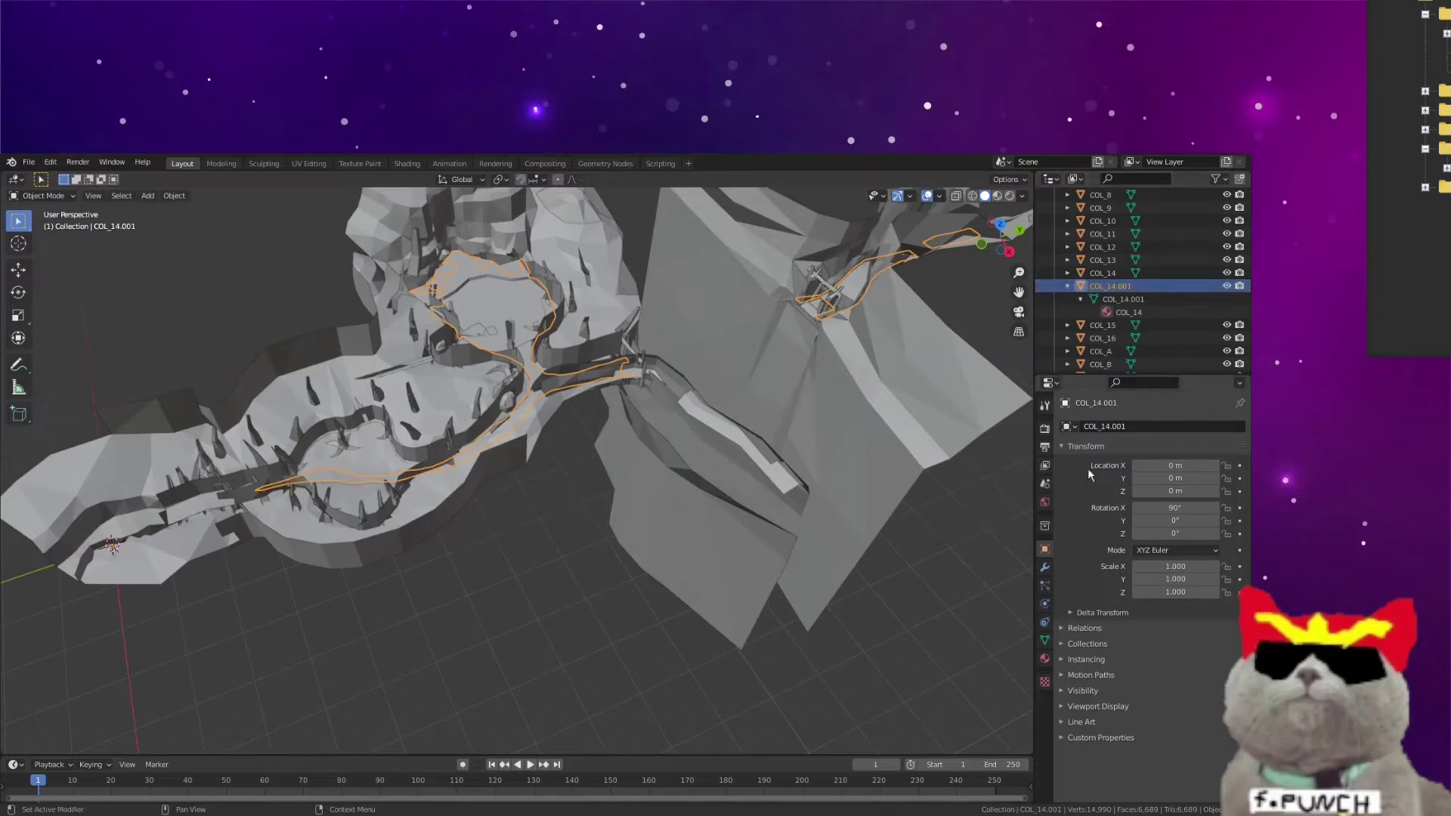
left_click(1045, 658)
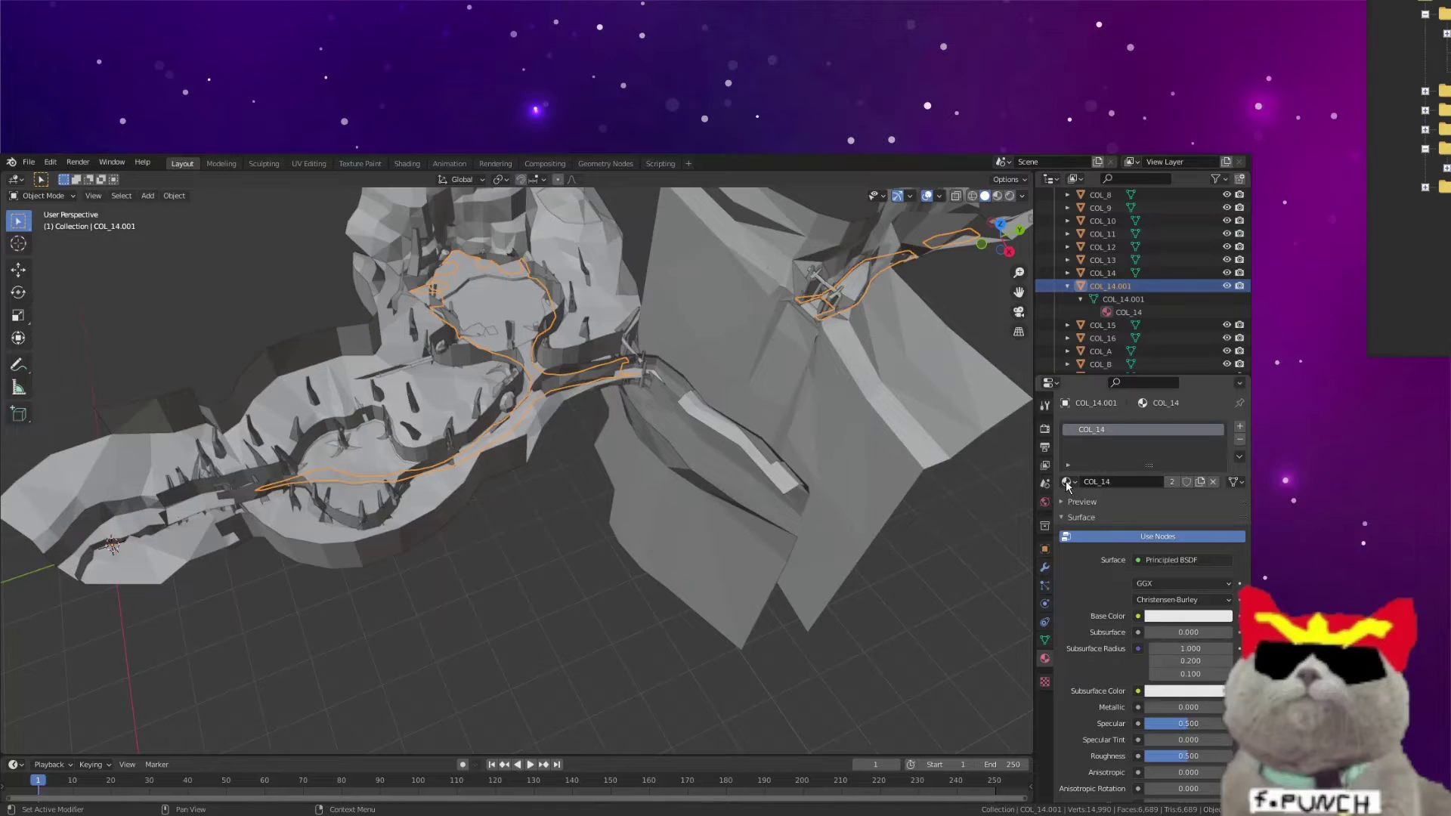
left_click(1068, 482)
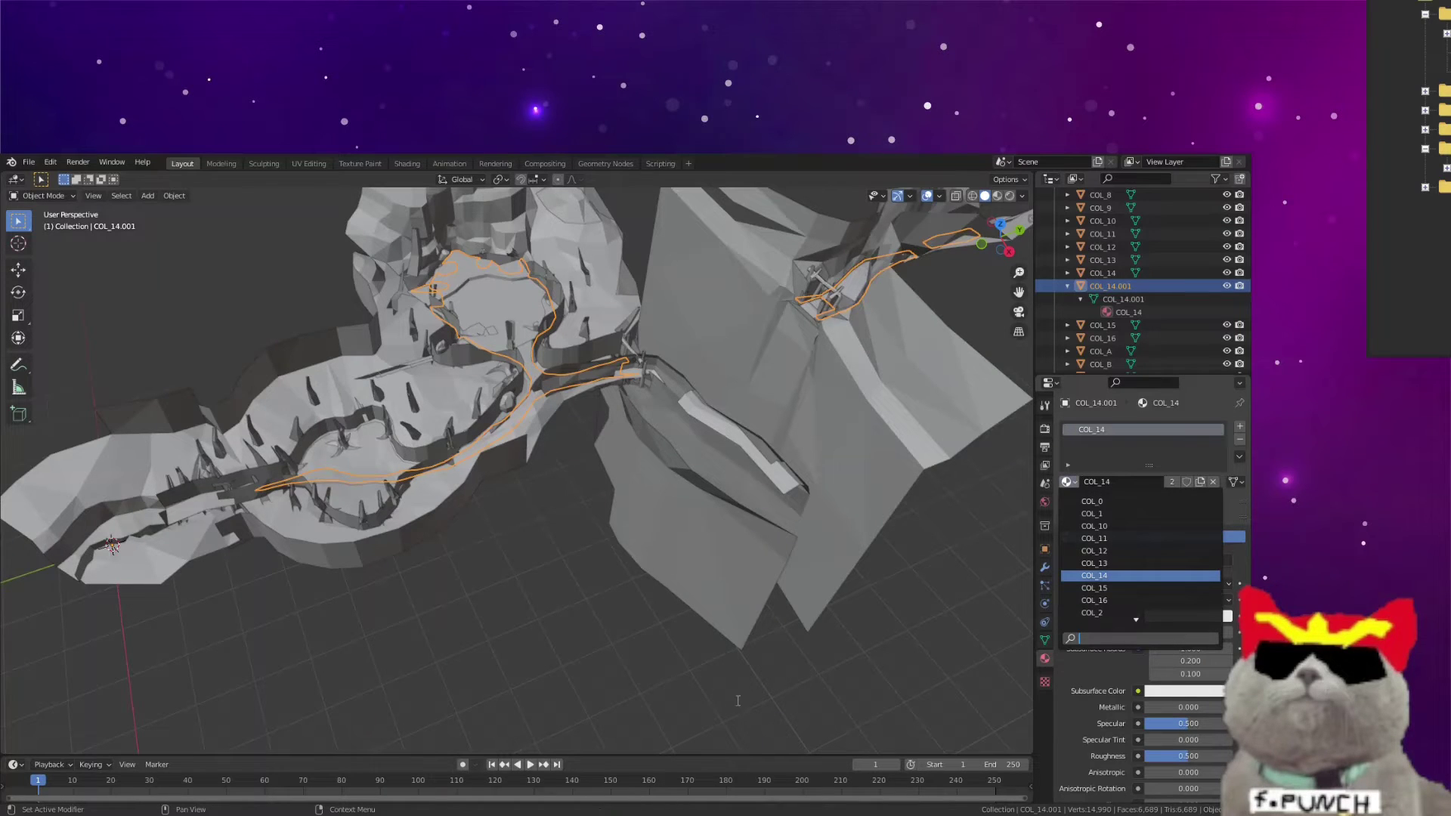
left_click(1096, 612)
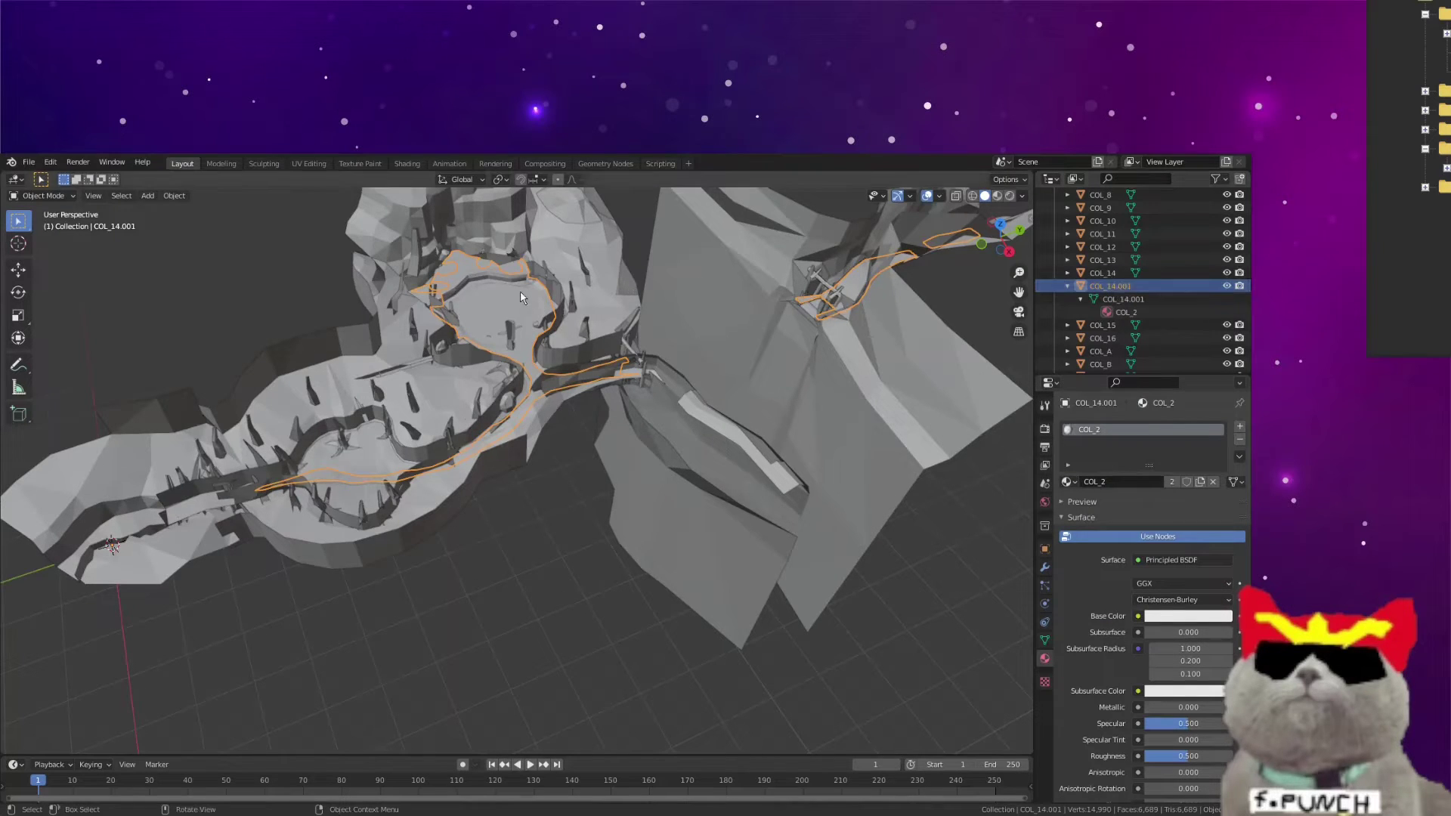
scroll(726, 354, "up", 3)
scroll(964, 329, "down", 6)
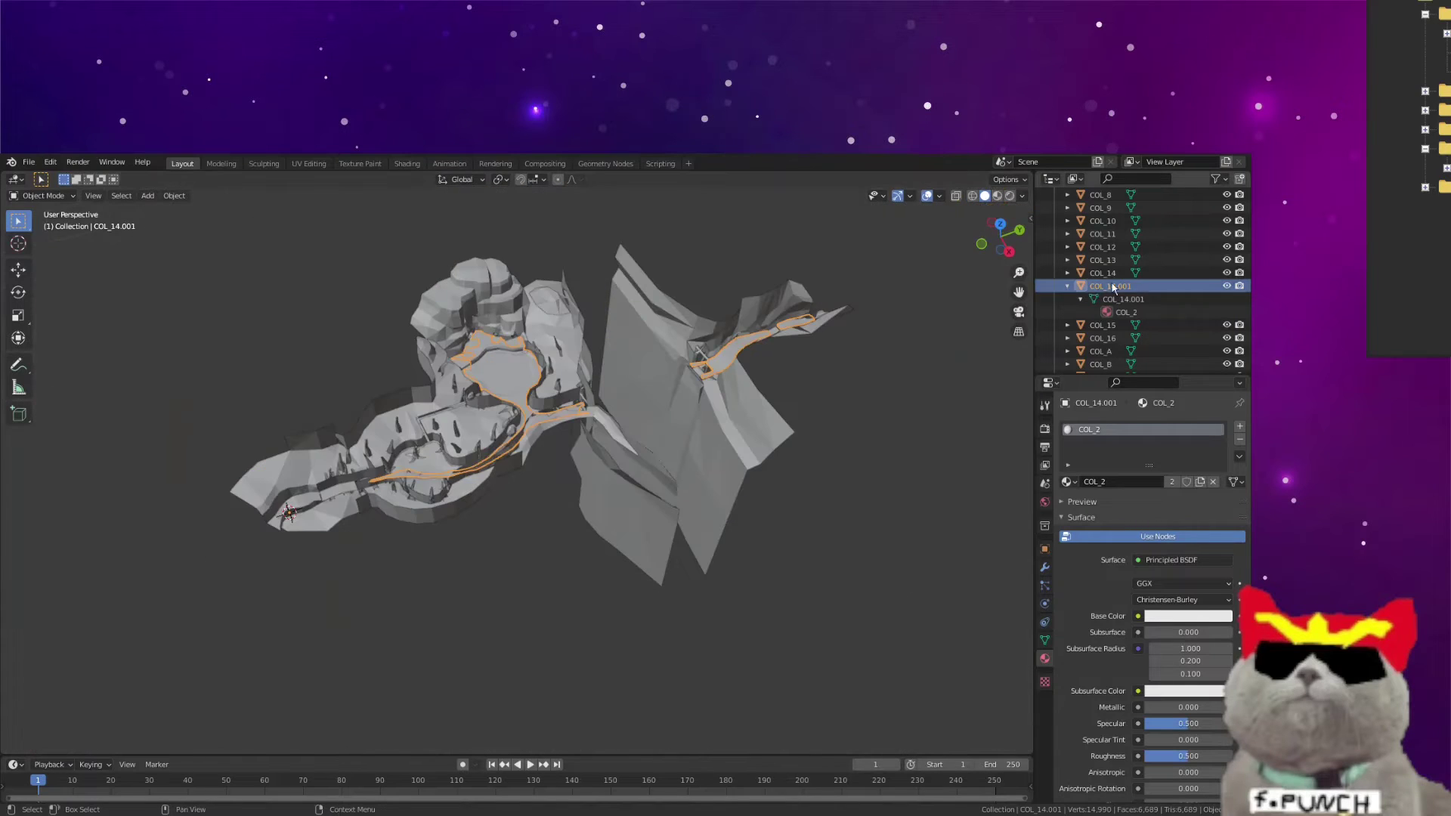
scroll(1114, 287, "up", 5)
left_click(1110, 246)
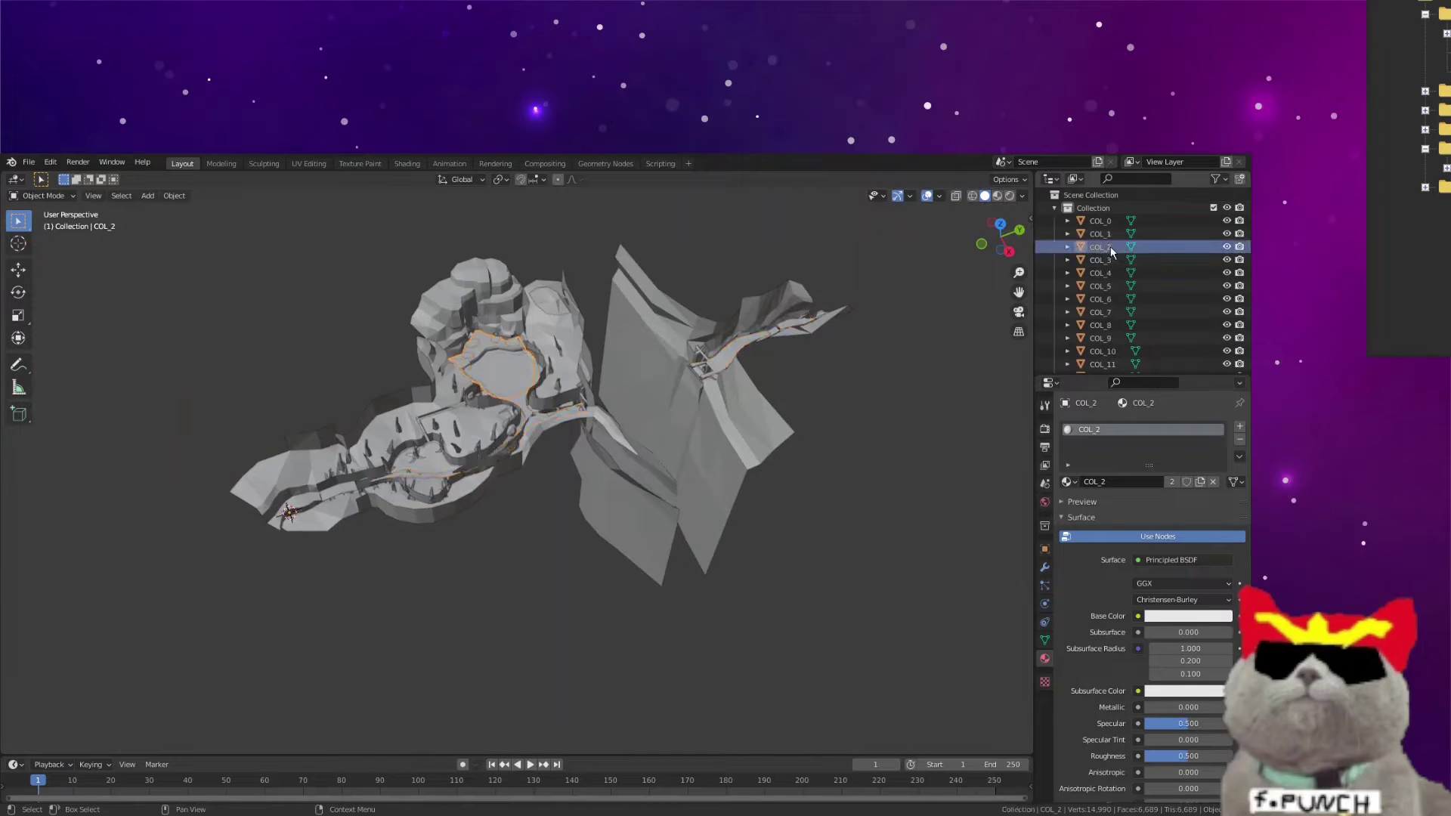
scroll(1105, 275, "down", 5)
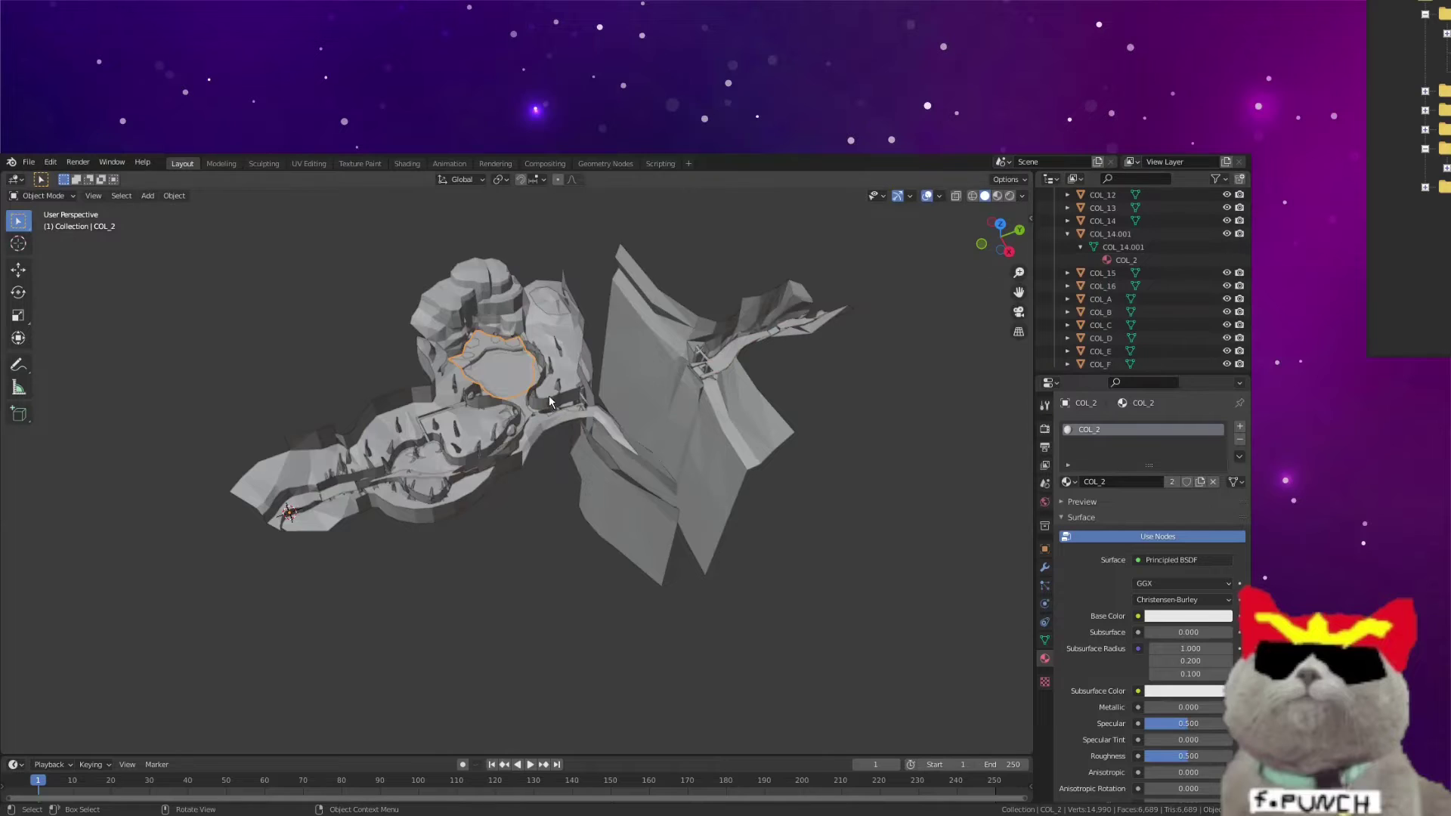
scroll(545, 385, "up", 3)
left_click(527, 370)
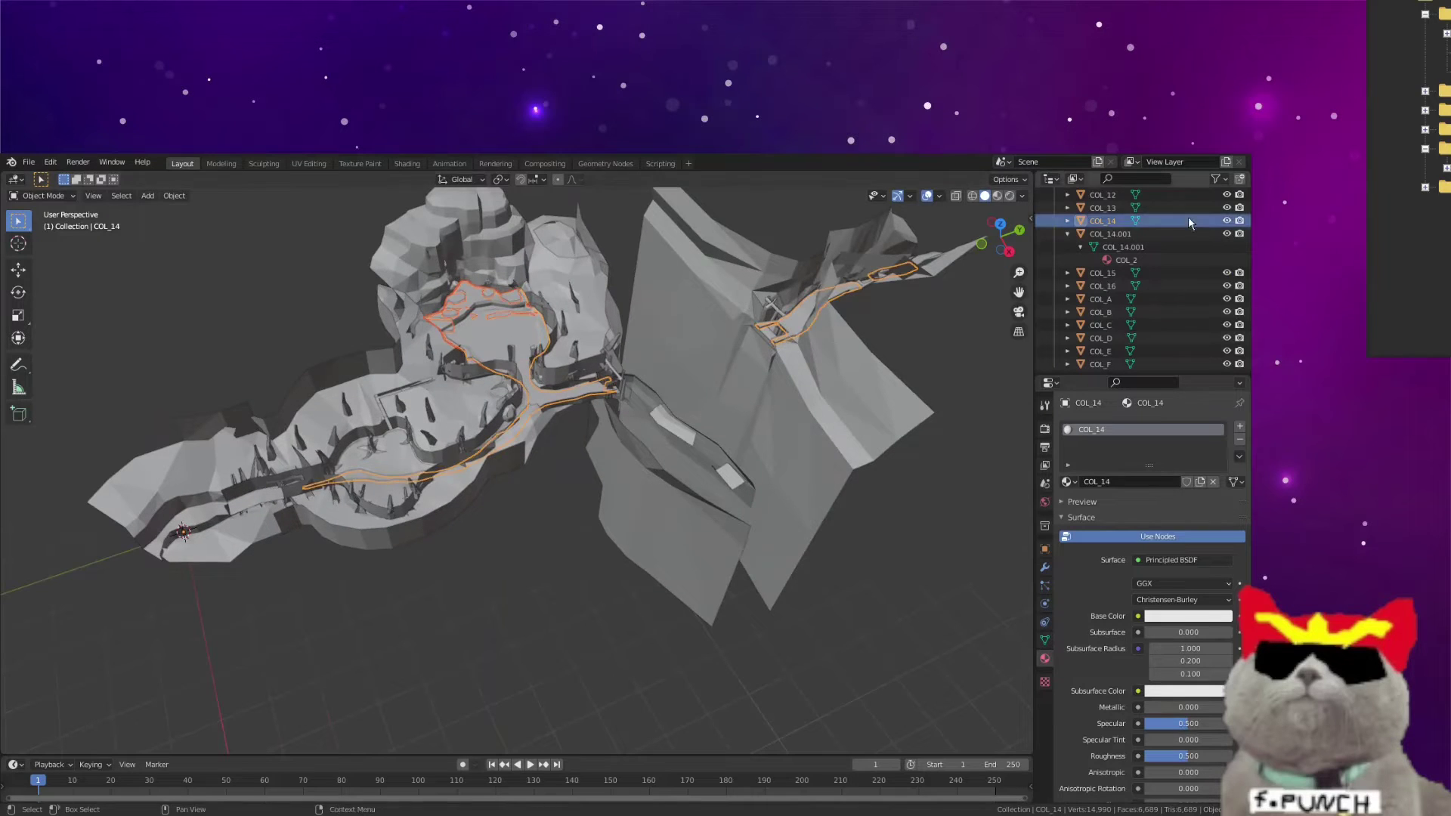
left_click(832, 367)
Step: Join the COL_2 mesh into the separated path mesh COL_14.001
scroll(1097, 252, "up", 5)
left_click(1097, 252)
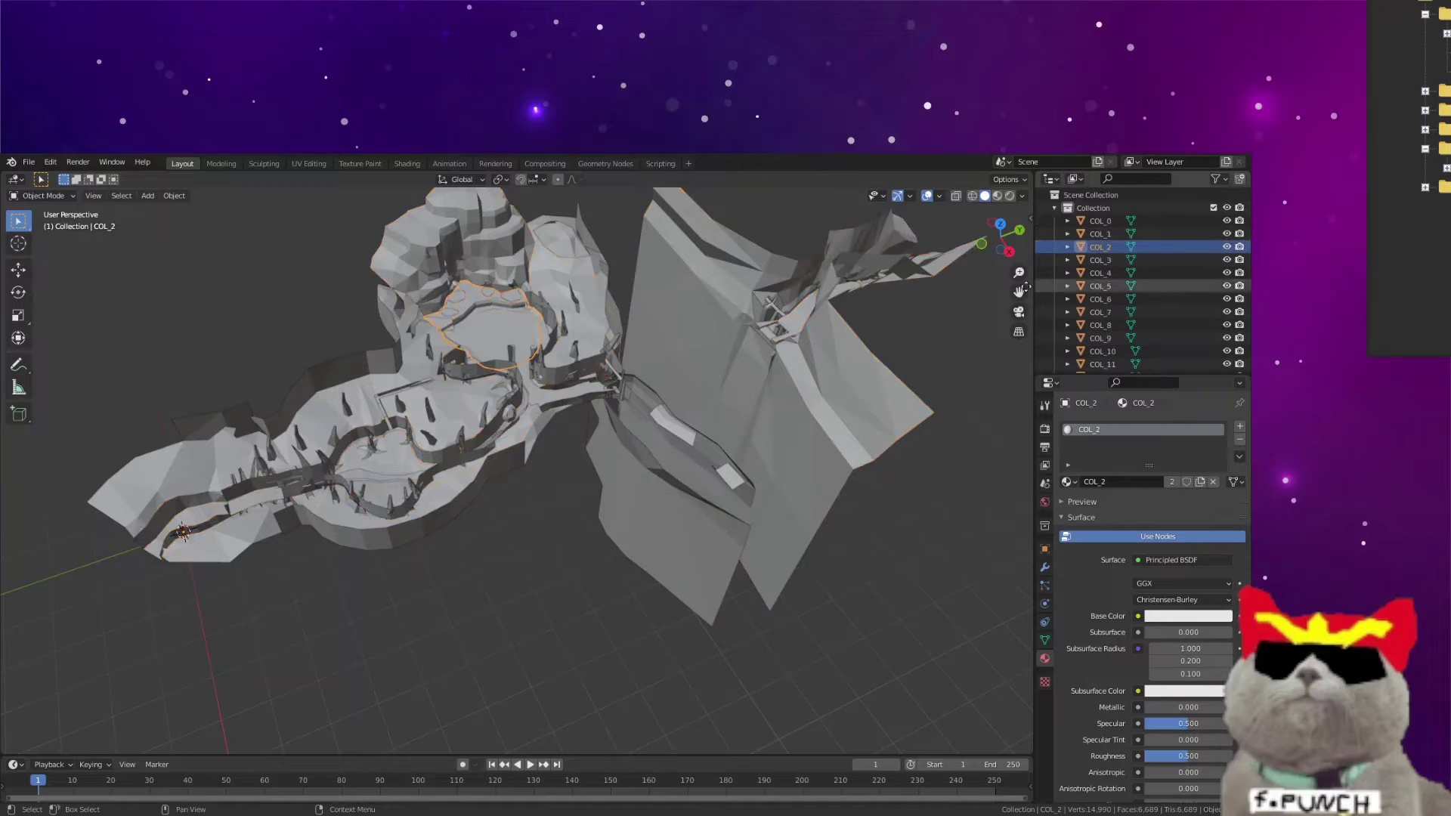
middle_click_drag(579, 396, 547, 401)
scroll(536, 397, "up", 3)
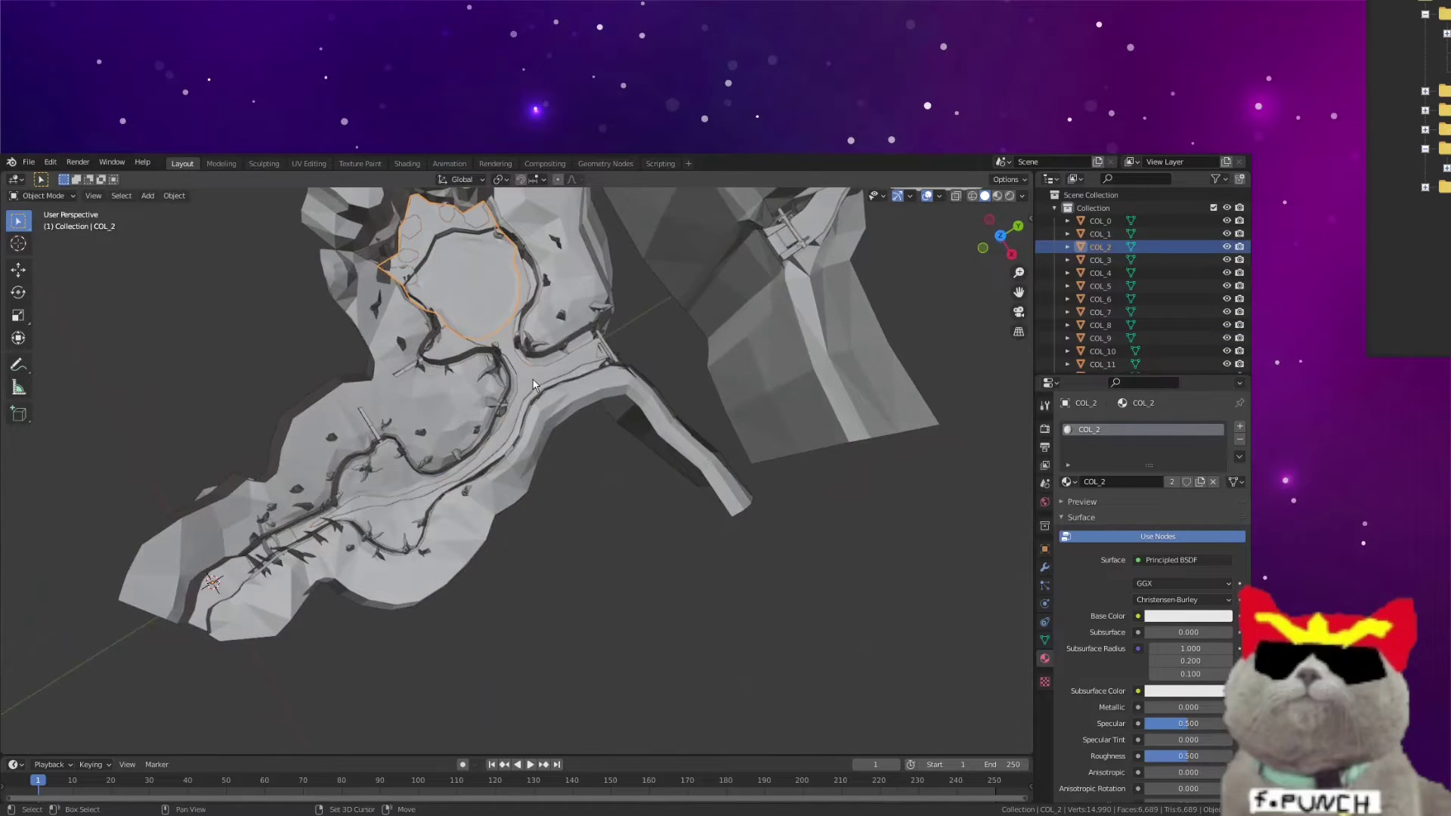
left_click(533, 376, "shift")
scroll(1128, 289, "down", 5)
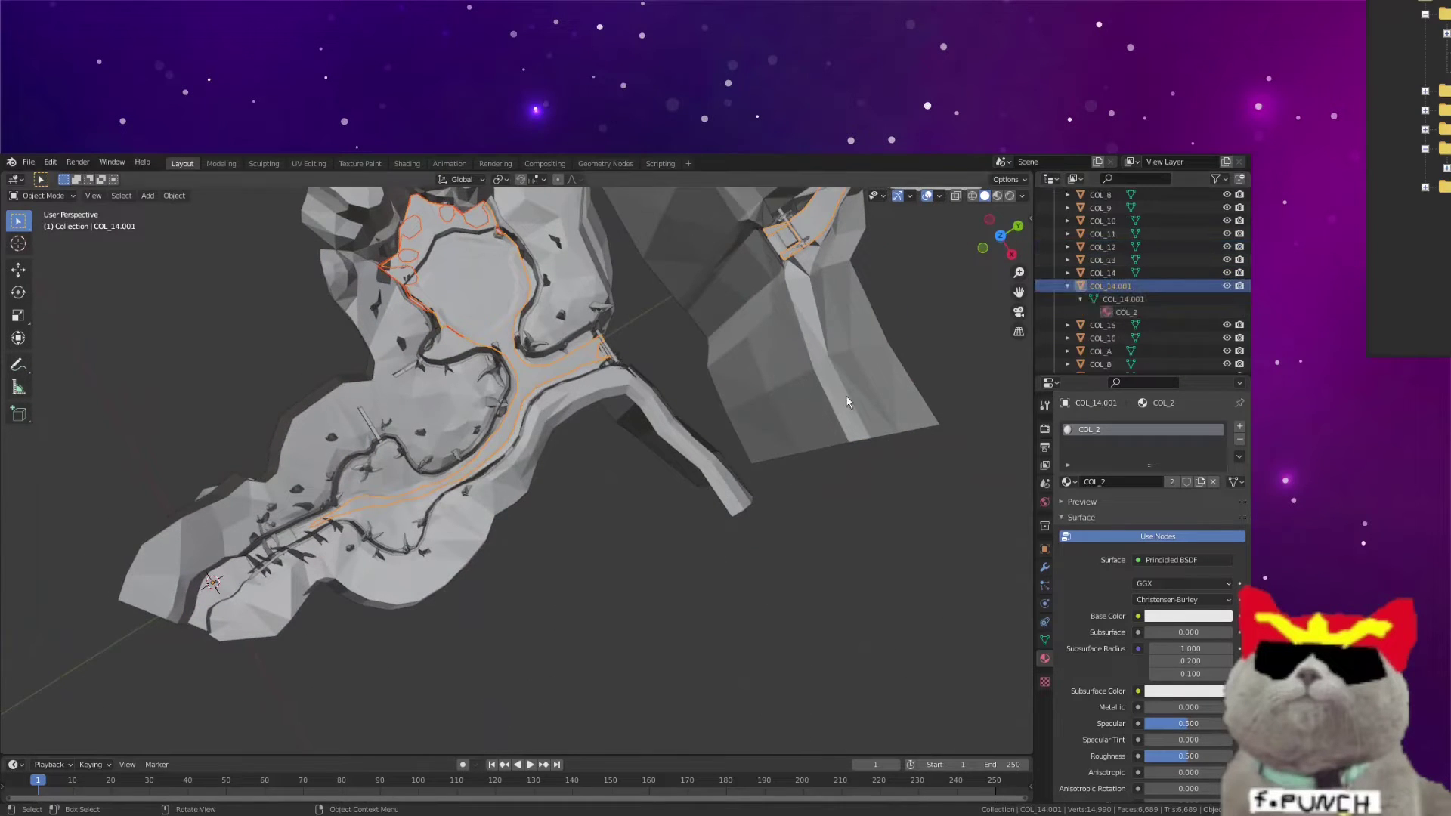
right_click(552, 437)
left_click(554, 440)
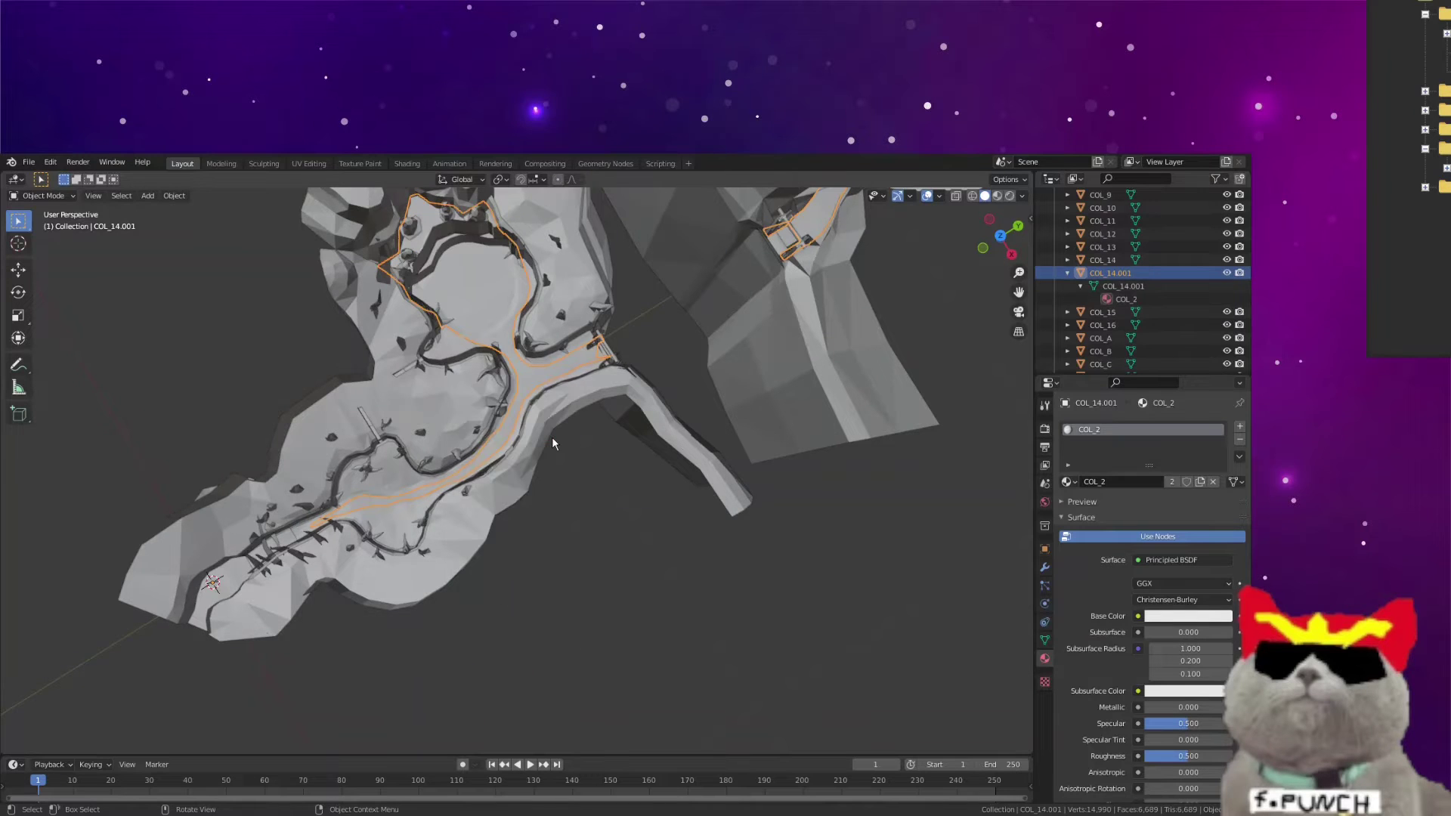
Step: Rename the joined COL_14.001 object as COL_2
double_click(1128, 273)
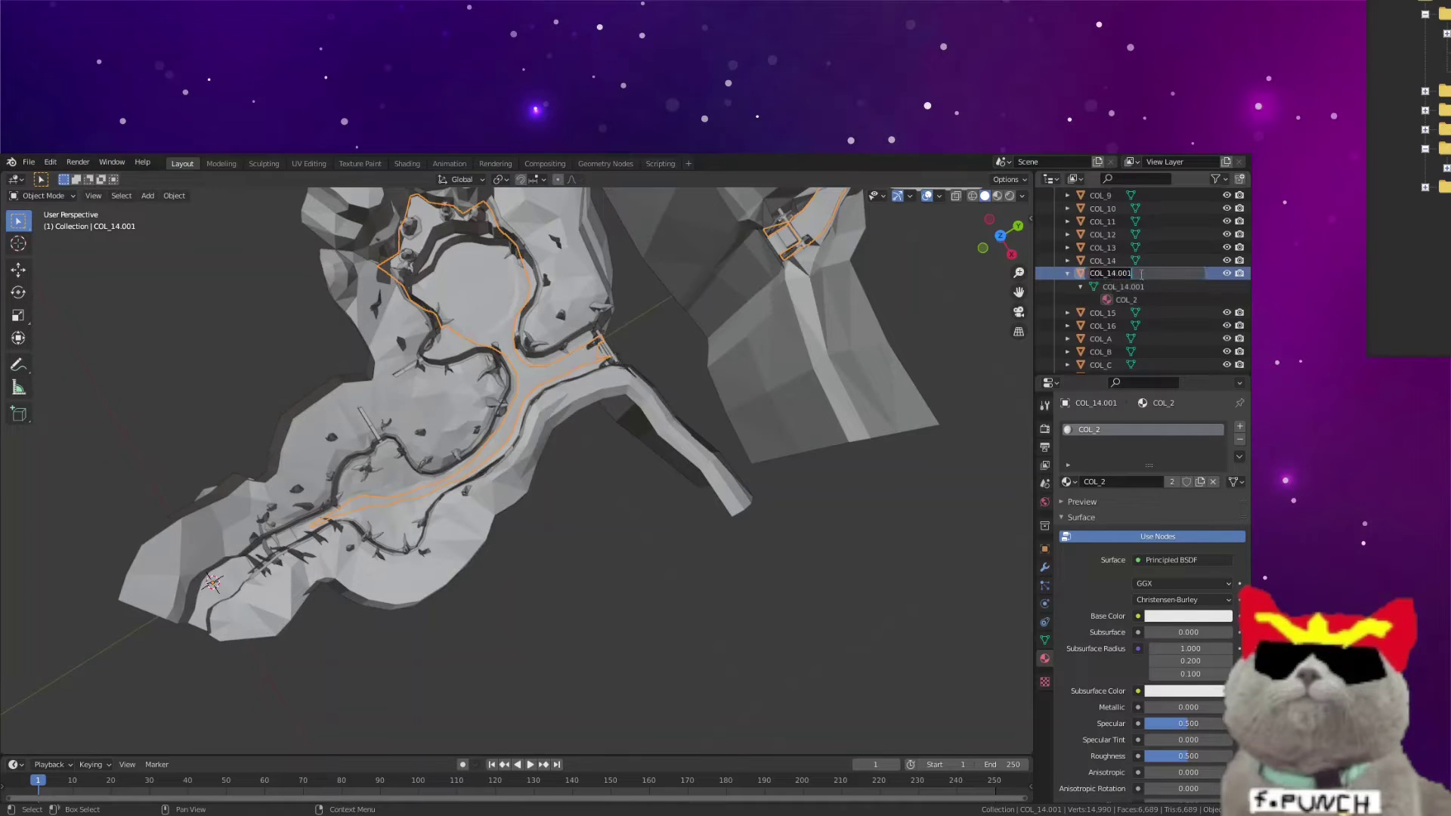
key("BackSpace")
key("BackSpace")
key("BackSpace")
key("Return")
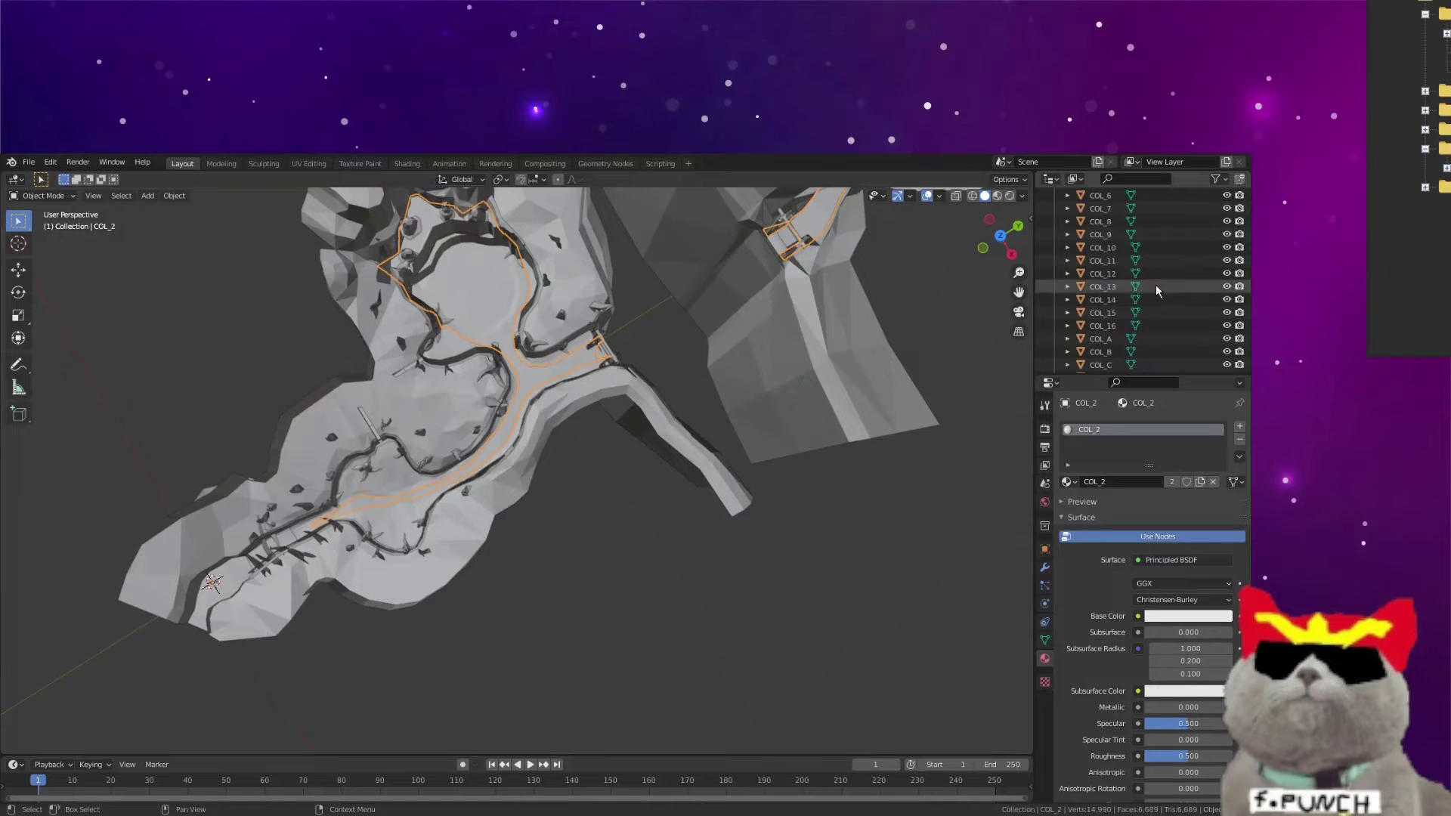
Step: Rename the mesh data nested under the joined COL_2 object from COL_14.001 to COL_2
scroll(1163, 270, "up", 5)
double_click(1153, 260)
key("End")
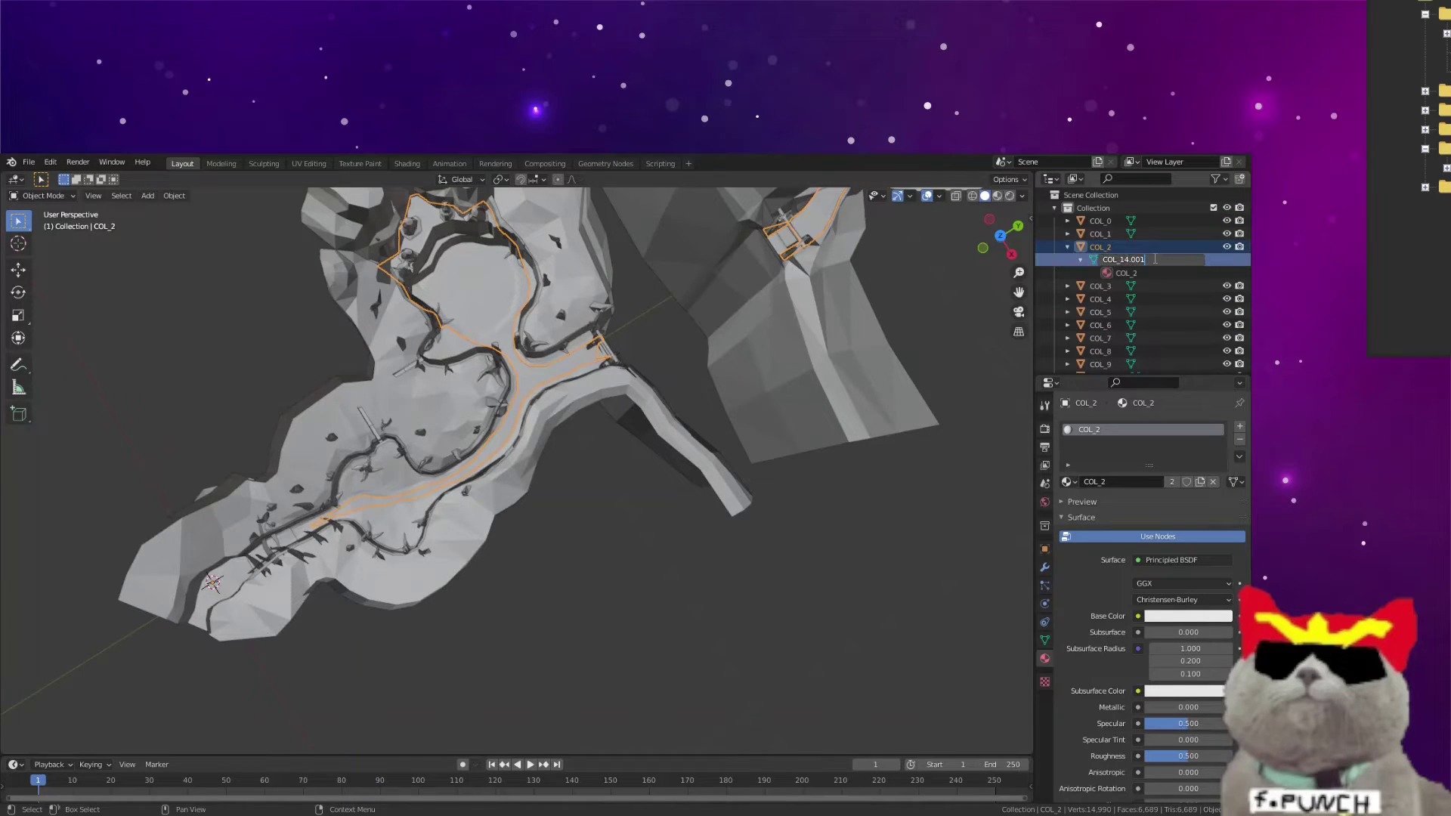
key("BackSpace")
key("BackSpace")
key("BackSpace")
key("BackSpace")
key("BackSpace")
key("BackSpace")
type("2")
left_click(724, 433)
double_click(1146, 260)
left_click(1146, 261)
key("BackSpace")
key("BackSpace")
key("BackSpace")
key("BackSpace")
key("Return")
middle_click_drag(756, 469, 778, 414)
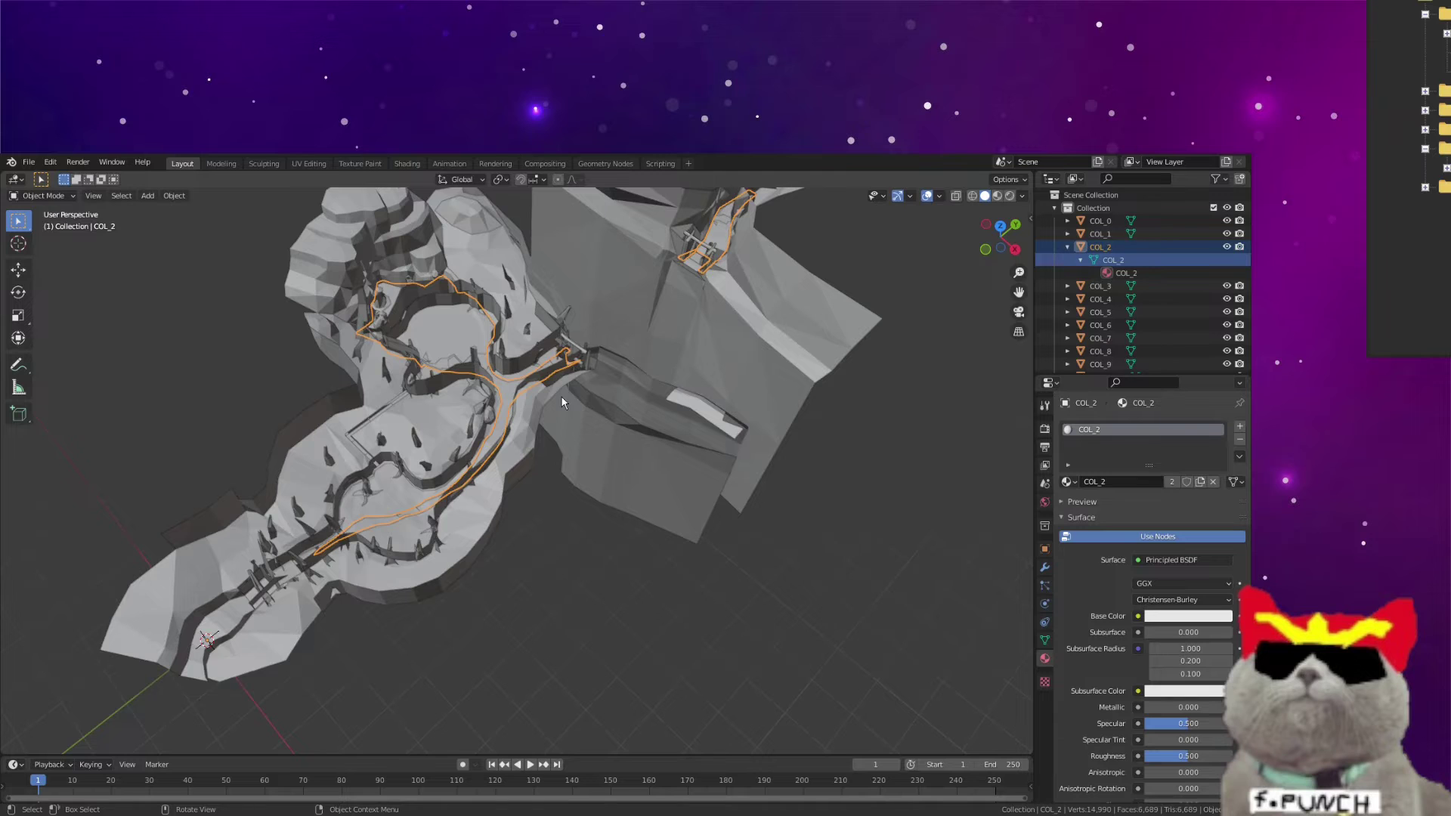
middle_click_drag(567, 414, 476, 401)
left_click(30, 162)
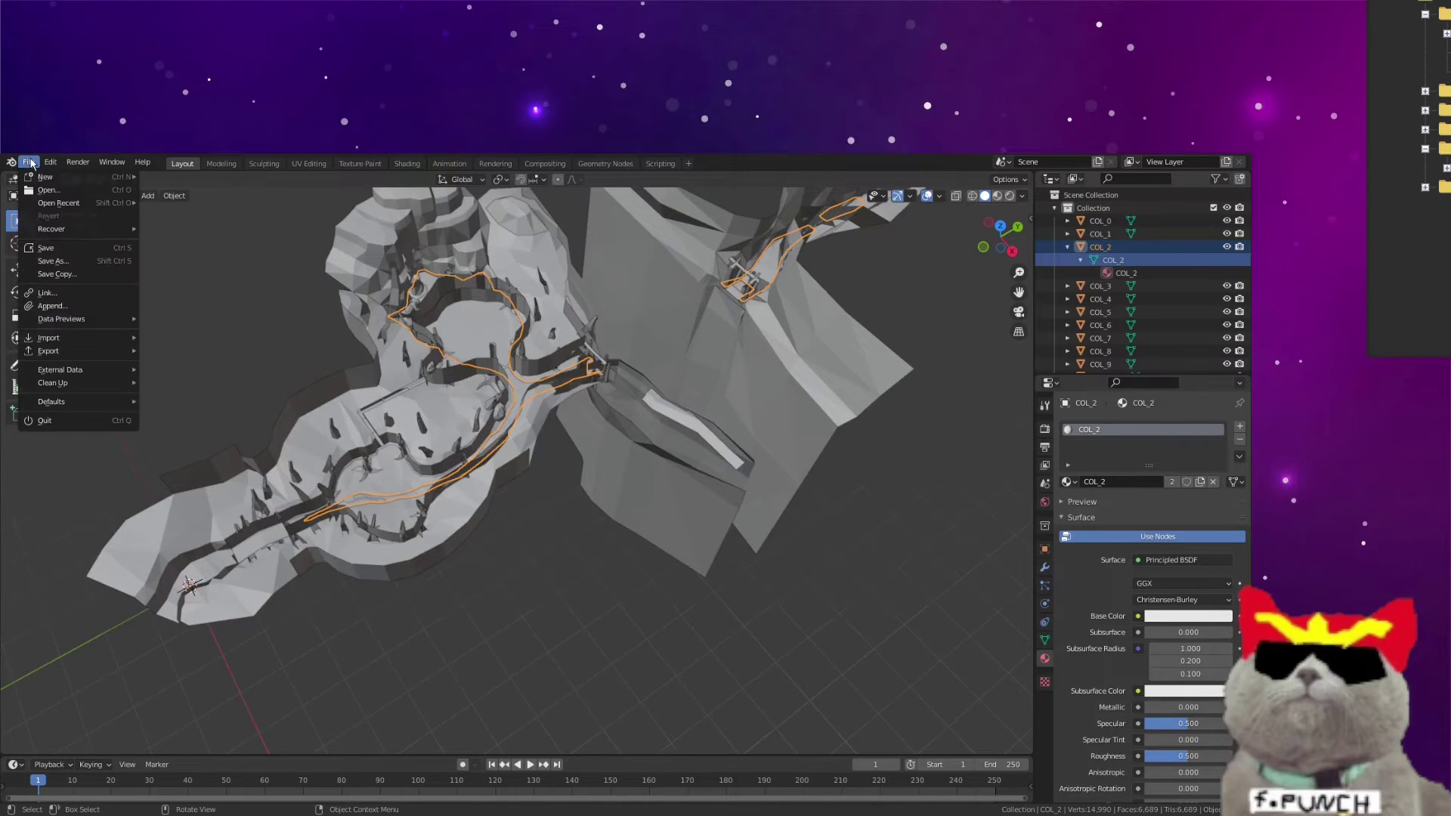
mouse_move(75, 338)
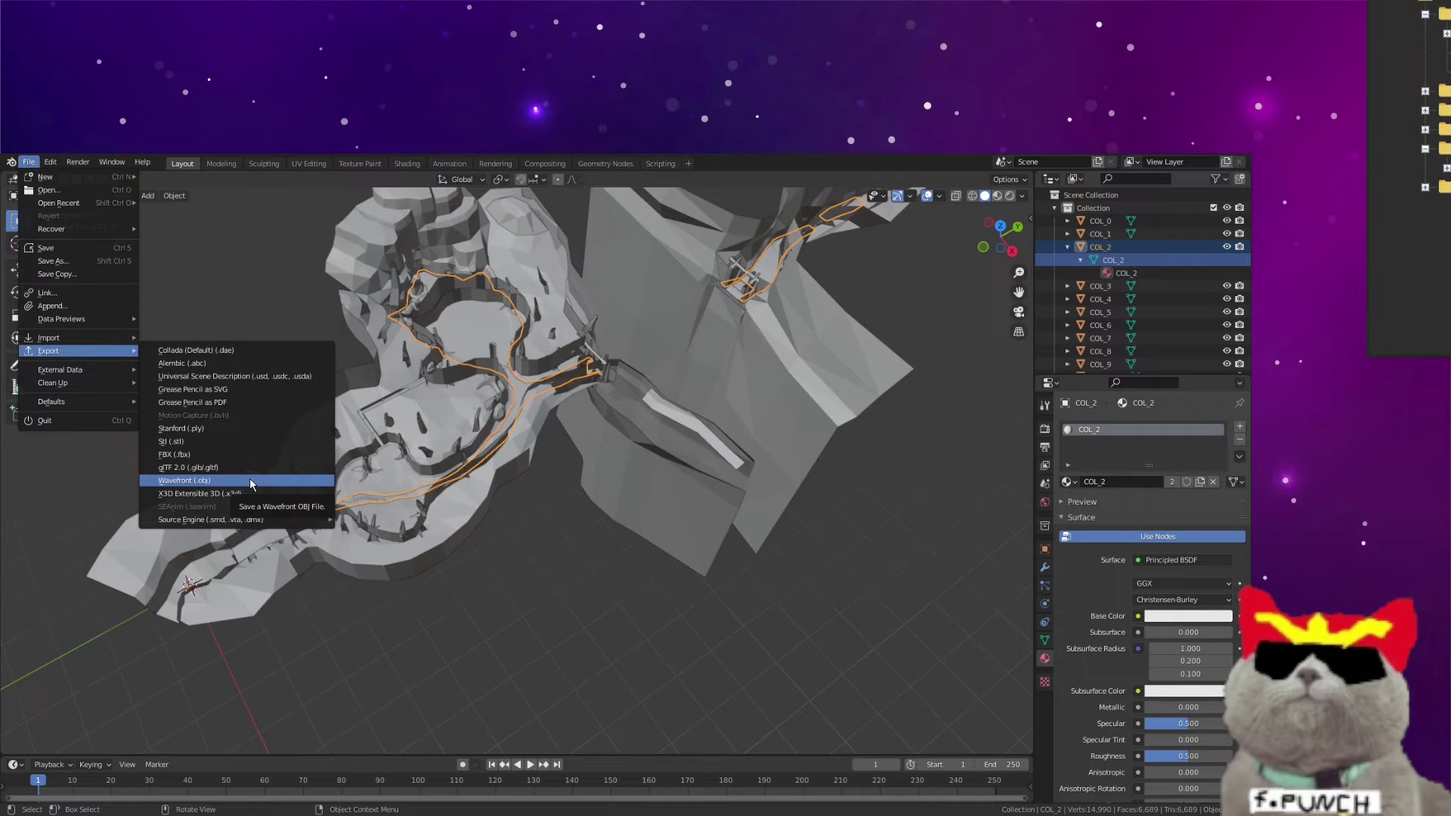
mouse_move(519, 598)
middle_mouse_down()
mouse_move(647, 527)
mouse_move(567, 569)
mouse_move(575, 541)
mouse_move(585, 567)
mouse_move(557, 583)
mouse_move(516, 566)
mouse_move(533, 587)
middle_mouse_up()
Step: Move the COL_2 object down by 50 m along the global Z axis
scroll(647, 526, "up", 4)
scroll(567, 568, "up", 4)
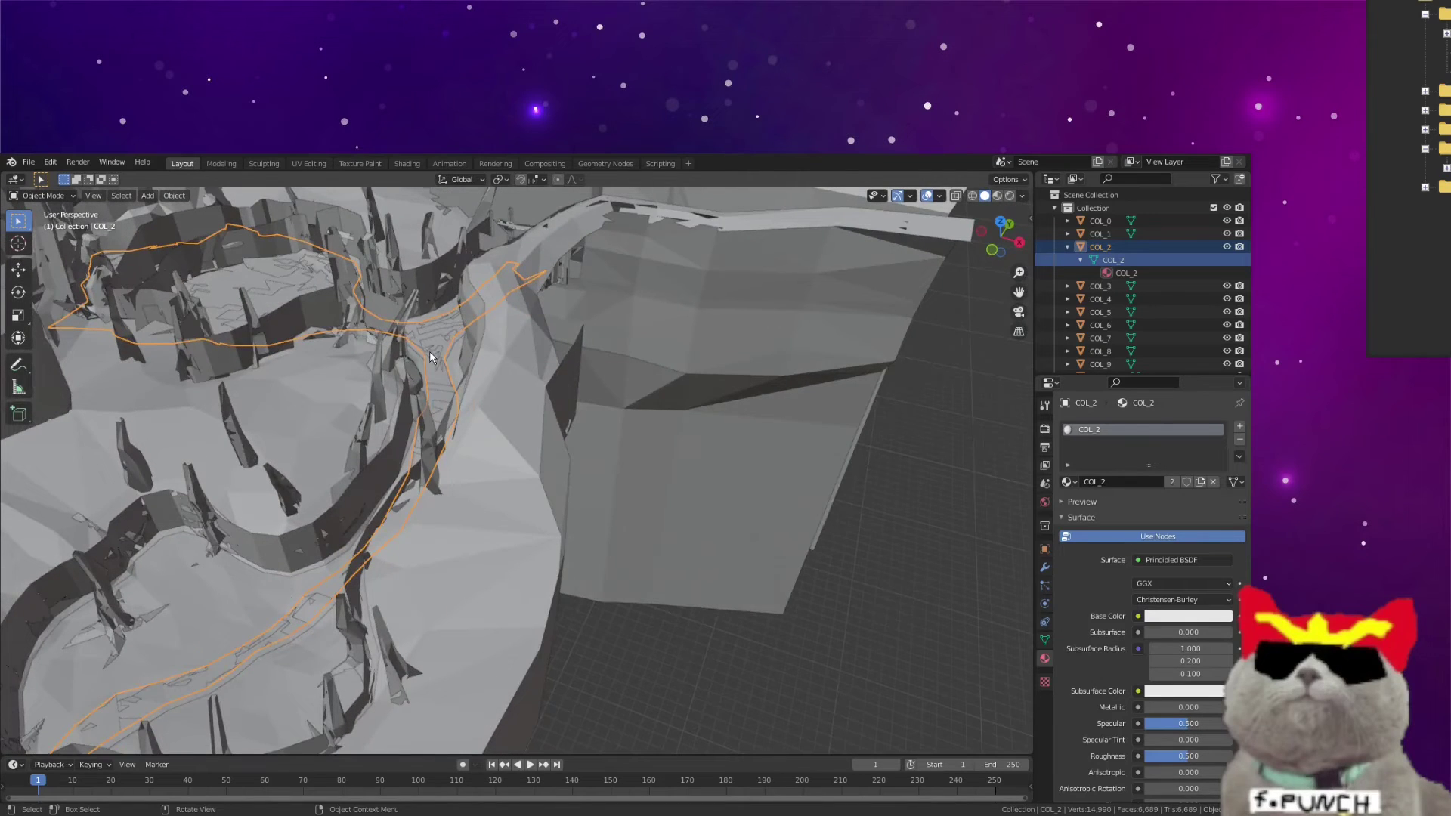
left_click(18, 269)
scroll(507, 399, "down", 6)
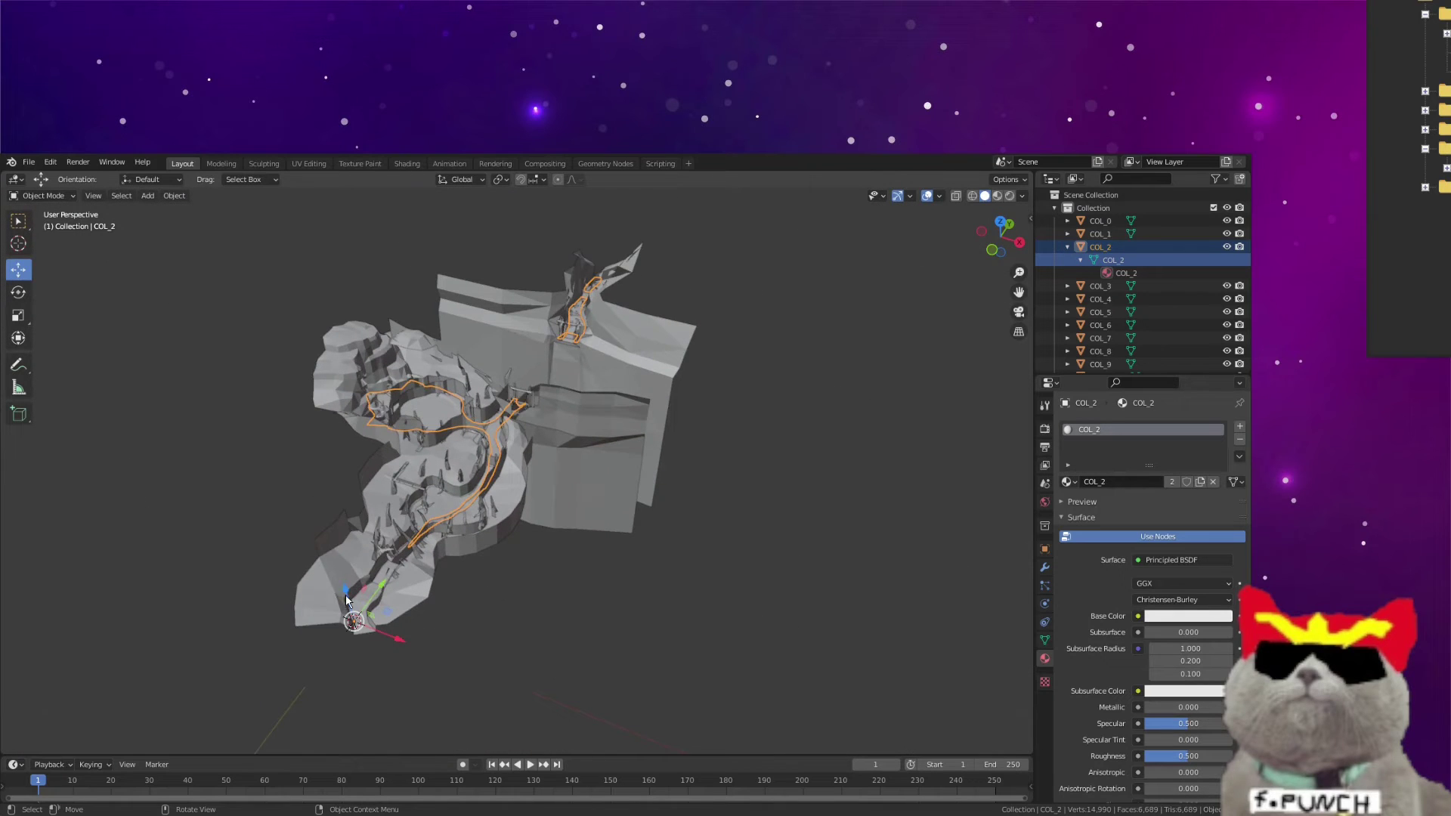
left_click_drag(346, 601, 350, 601)
scroll(350, 601, "up", 5)
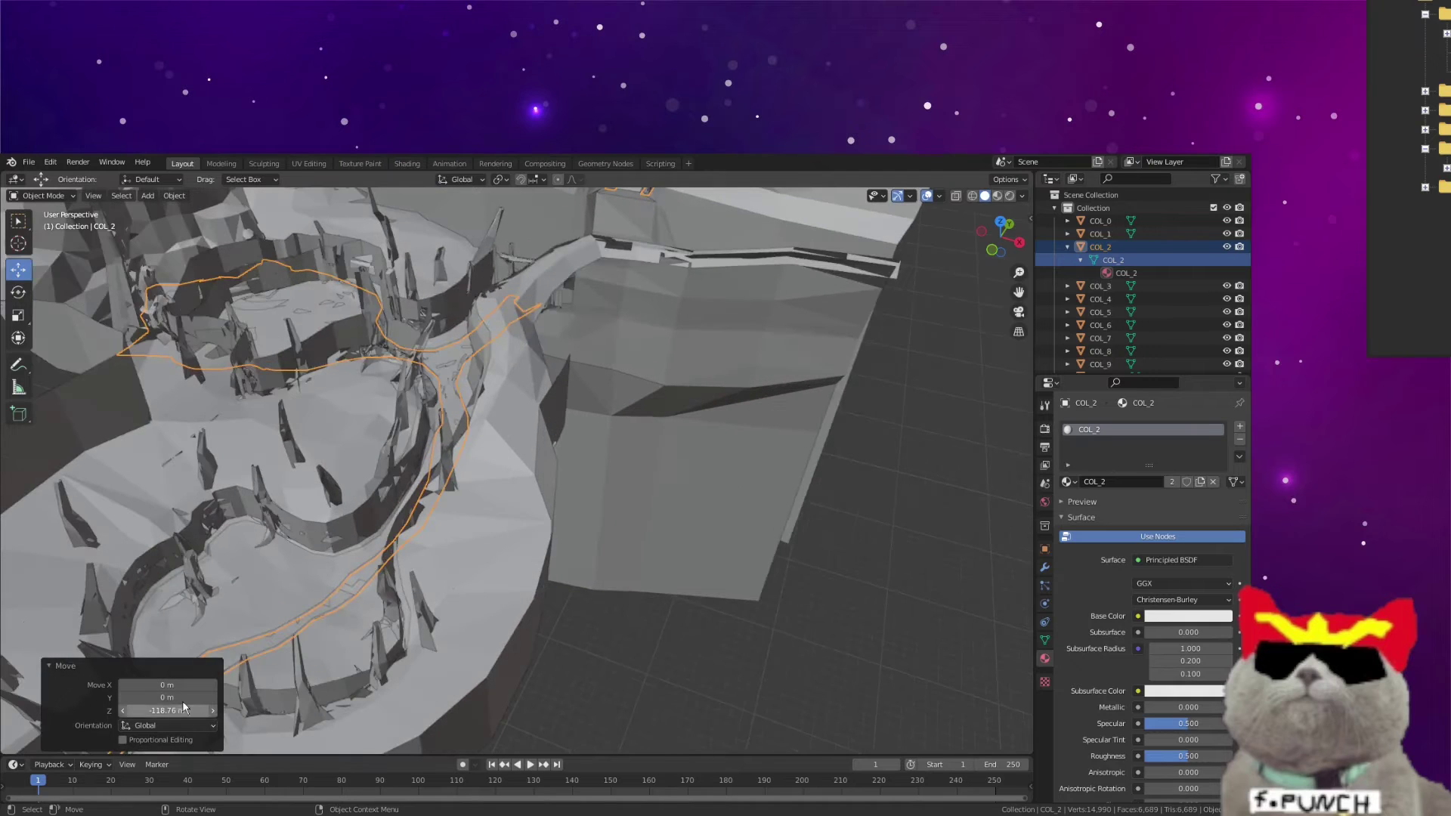
left_click(182, 708)
left_click(180, 710)
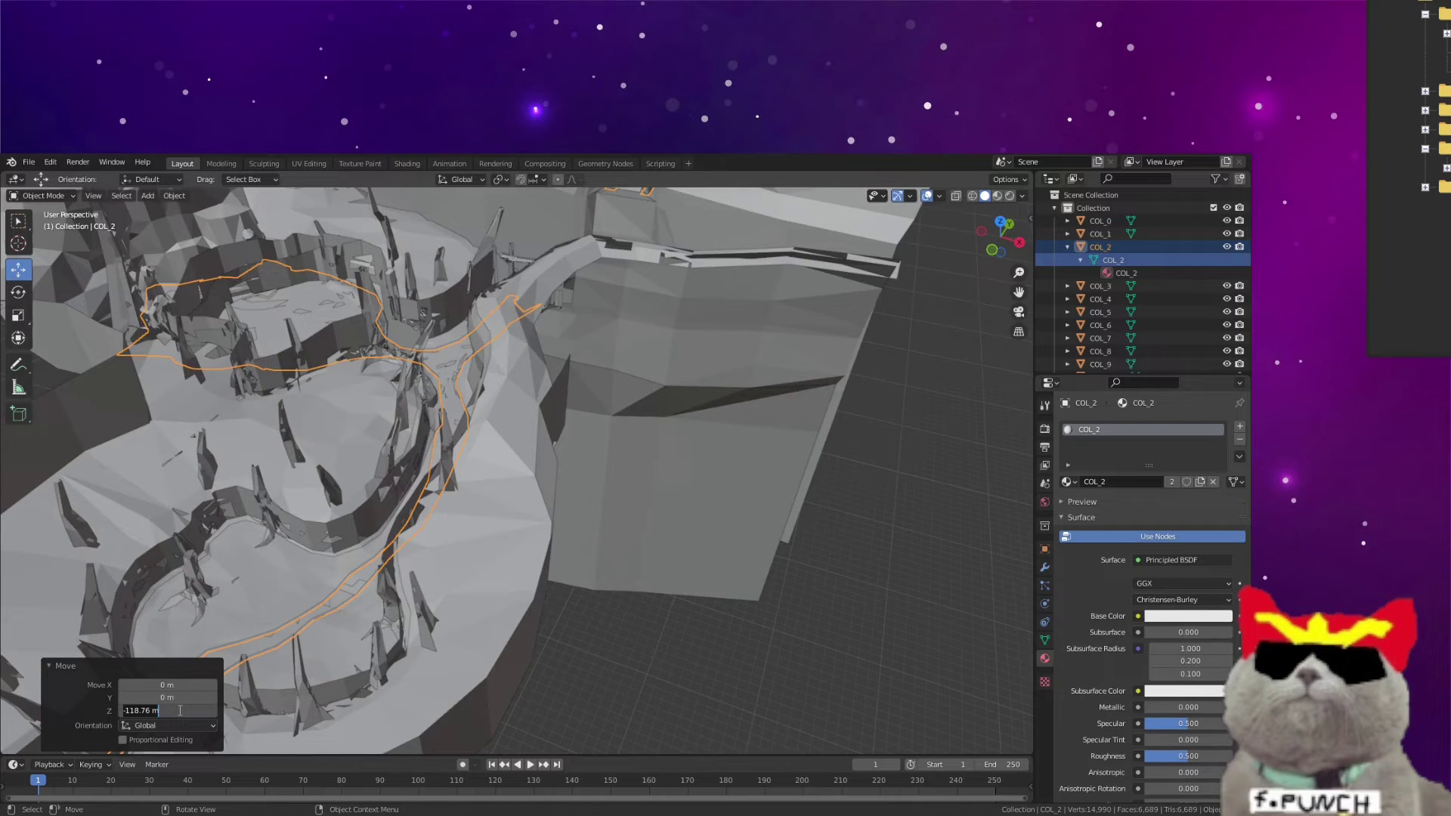
key("BackSpace")
type("-50")
key("Return")
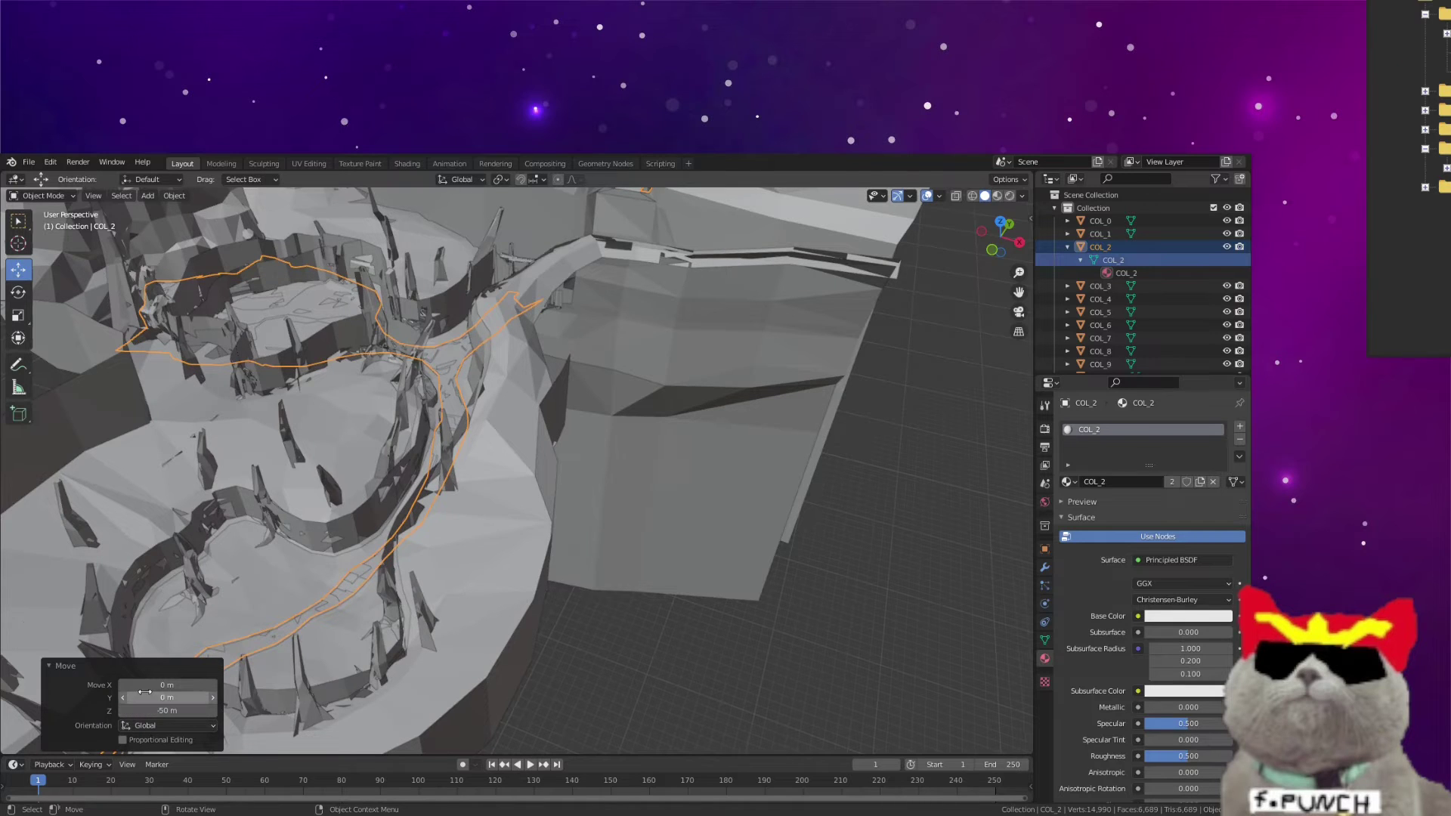
Step: Examine how the lowered COL_2 mesh sits against the bridge and path floor from several angles
middle_click_drag(474, 529, 802, 476)
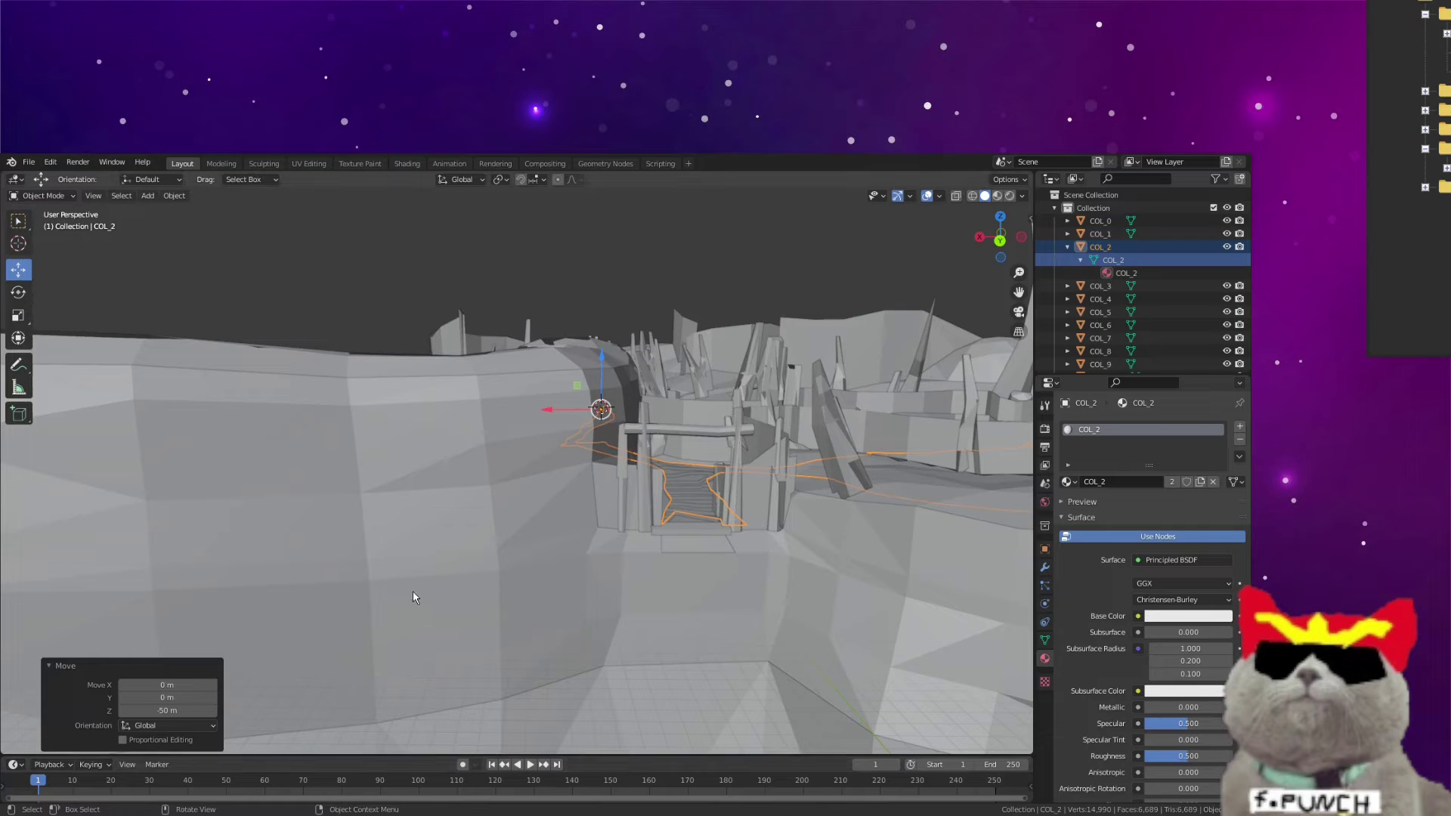
middle_click_drag(413, 591, 720, 620)
left_click(637, 502)
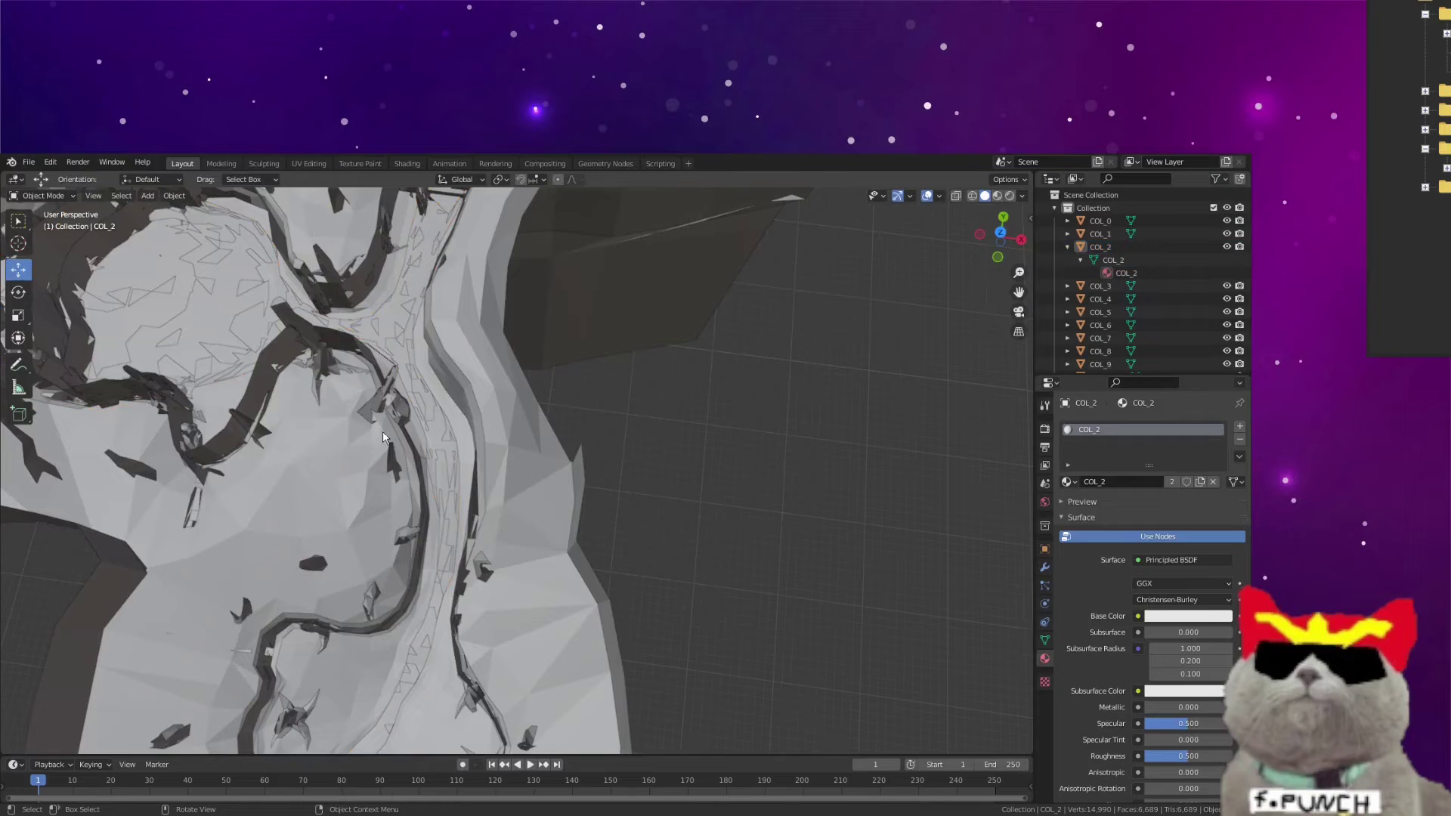
left_click(433, 431)
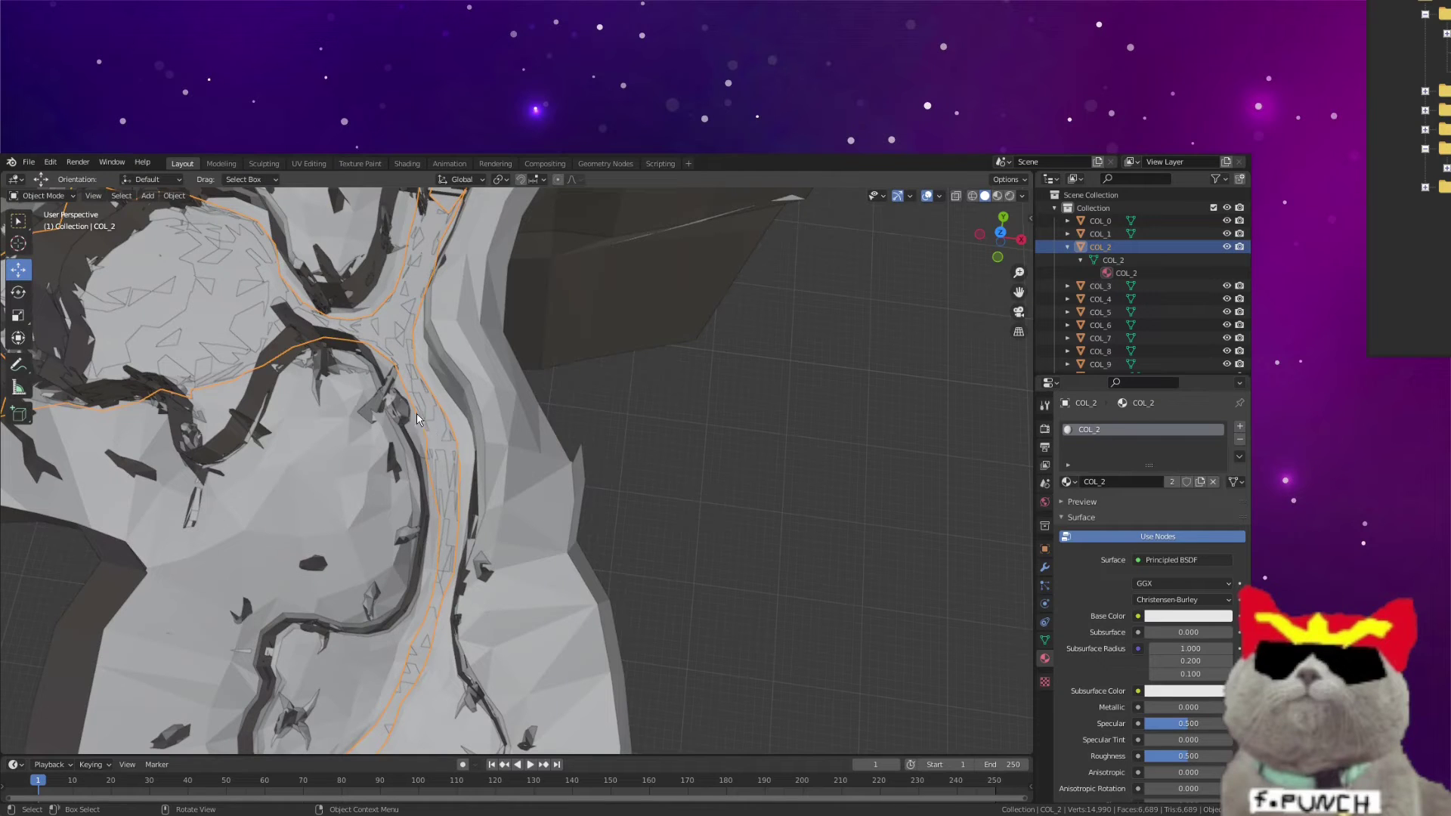
scroll(167, 310, "down", 1)
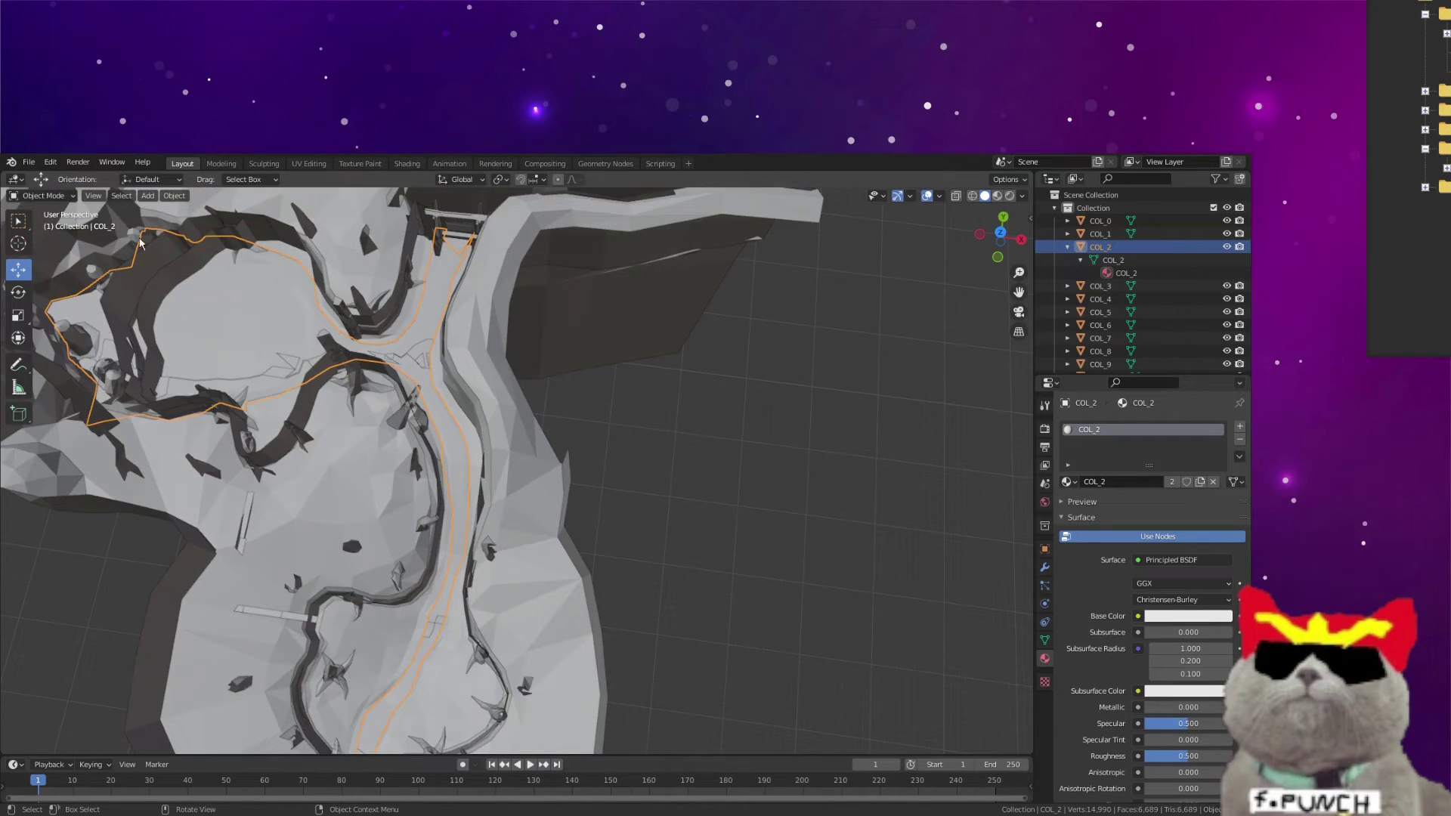
left_click(30, 162)
mouse_move(84, 350)
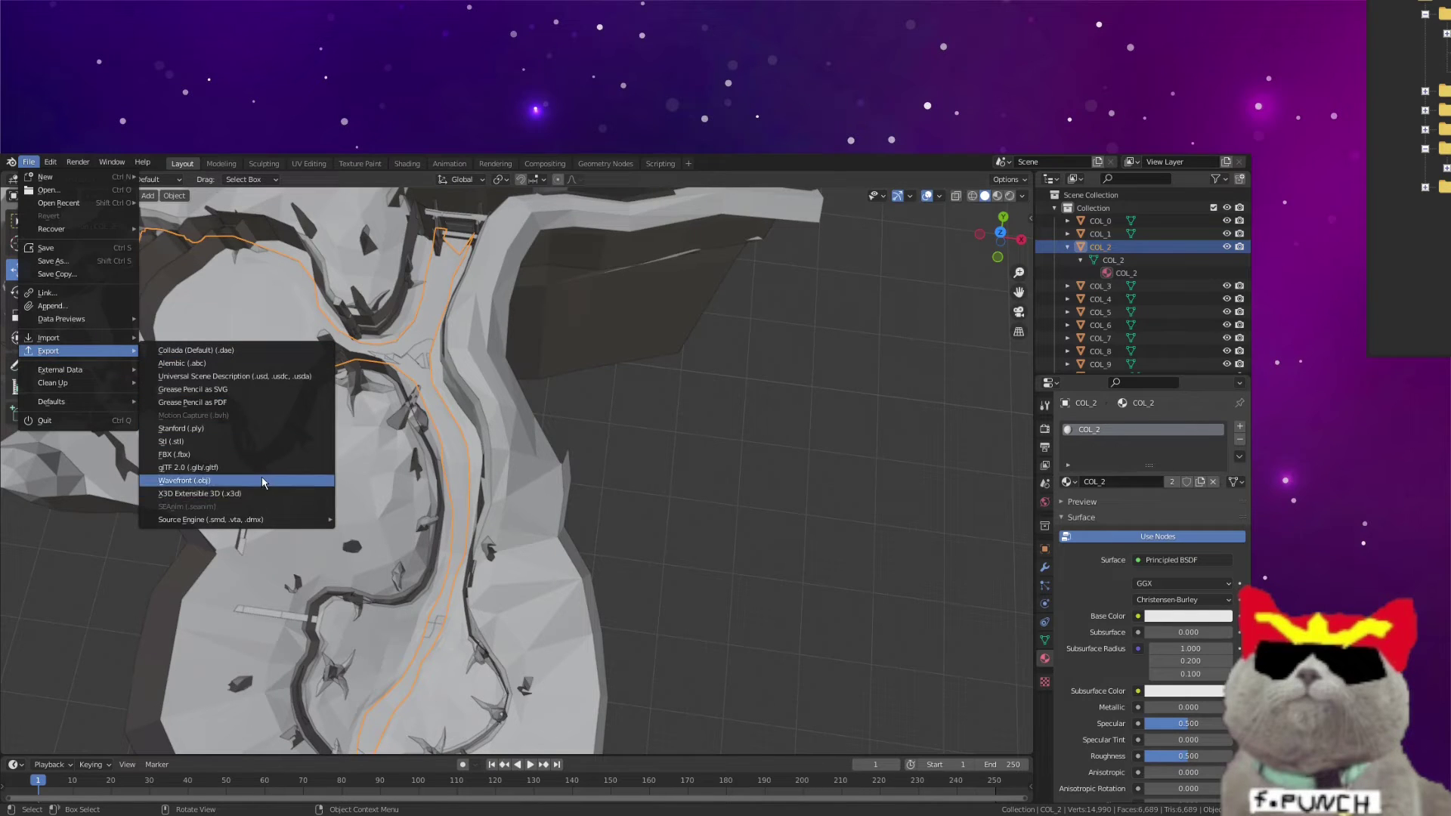
key("Escape")
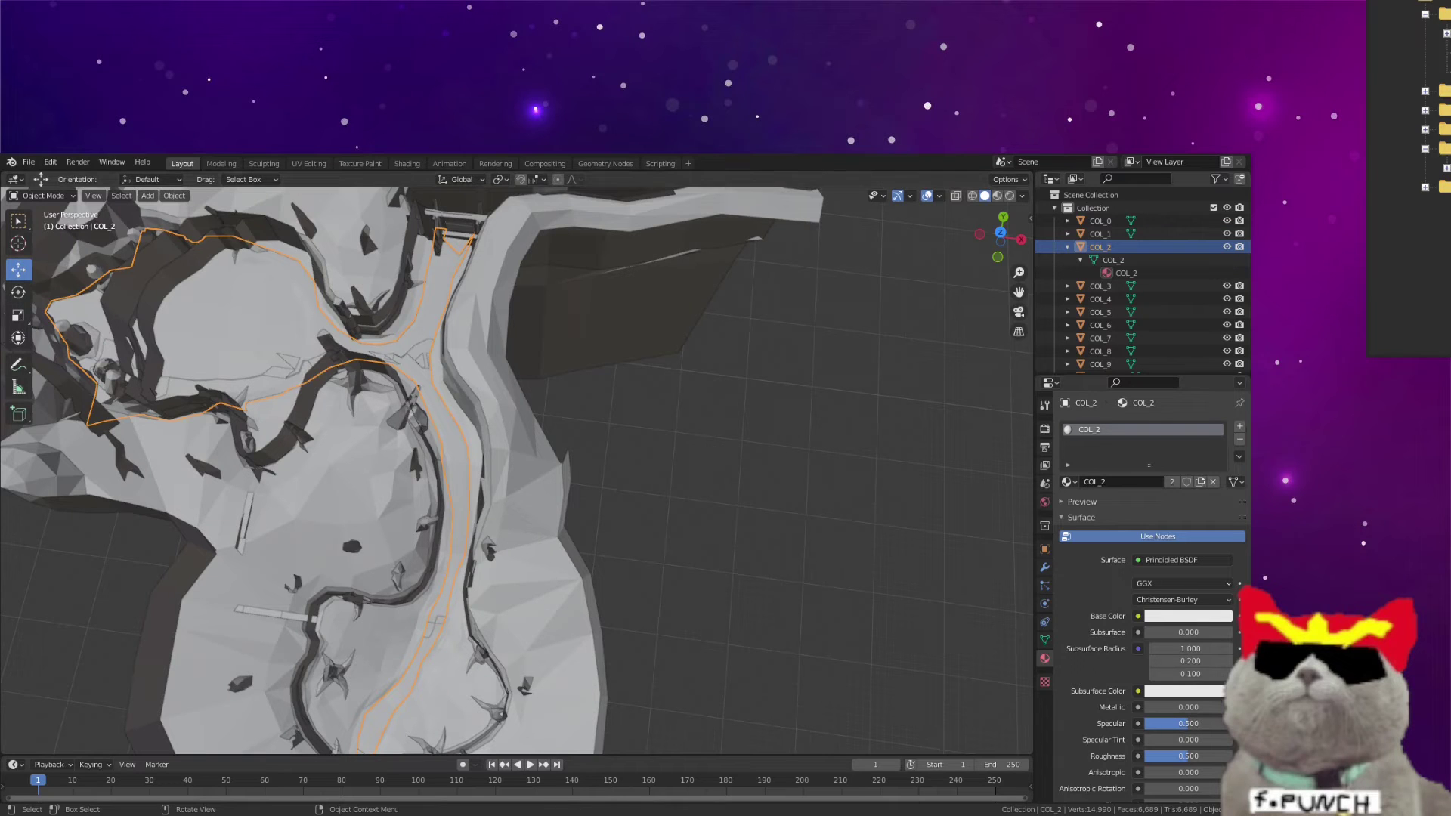
Step: Switch to the Switch Toolbox window, select room.kcl in the kcl folder and save the R01_00.arc archive
left_click_drag(1450, 0, 847, 84)
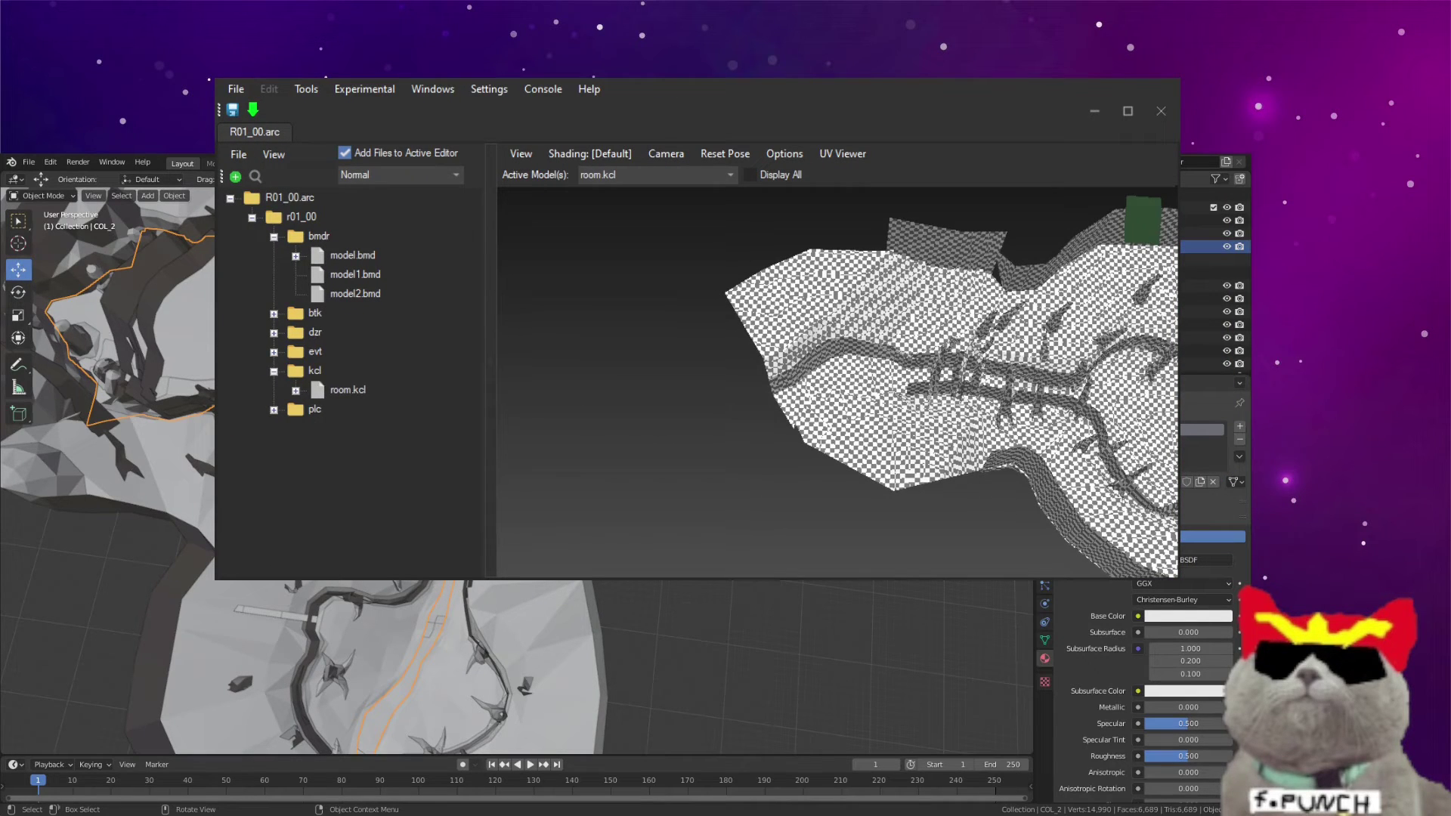
left_click(350, 391)
left_click(296, 392)
left_click(297, 200)
left_click(408, 449)
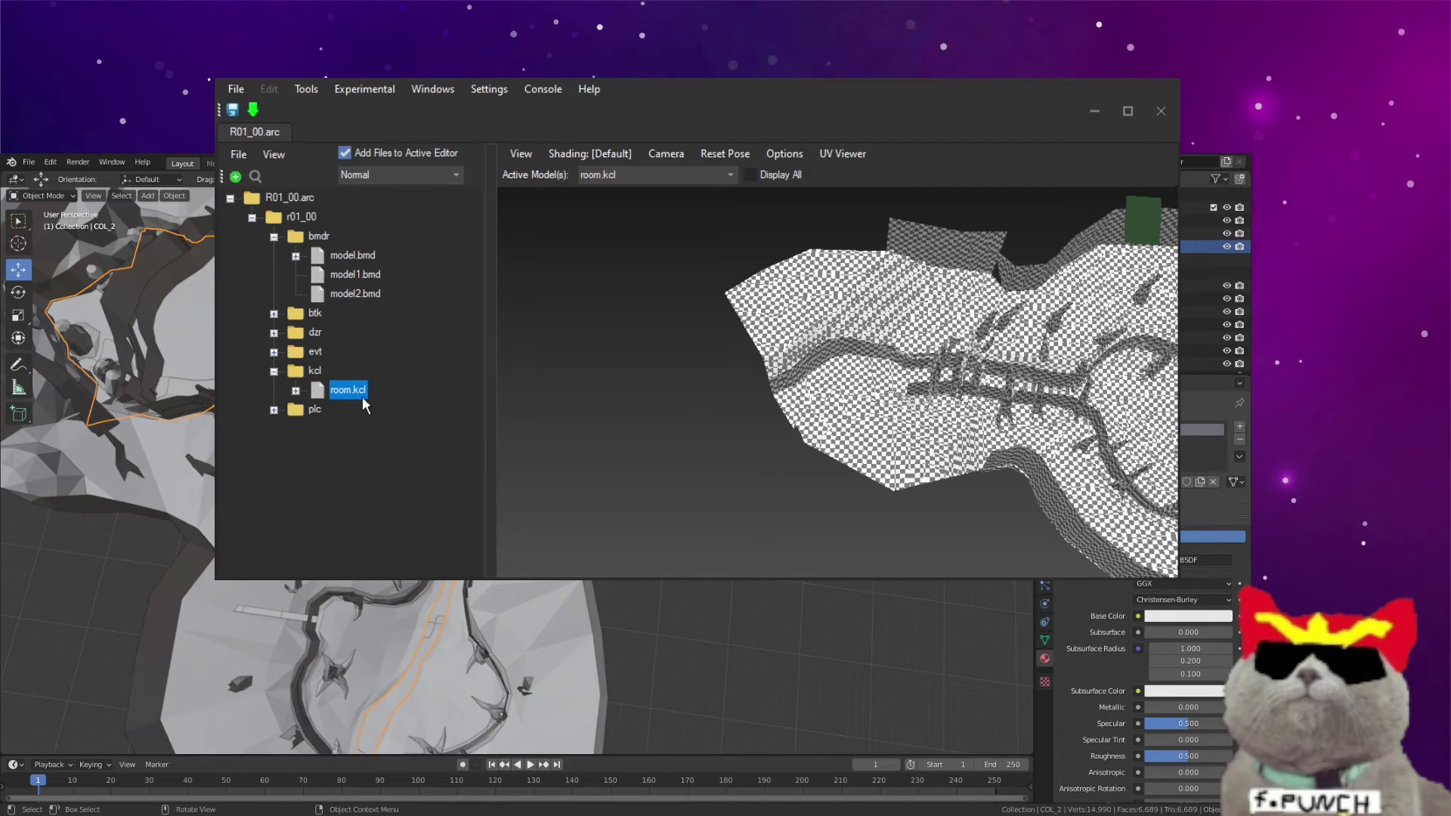
left_click(233, 111)
left_click(1176, 369)
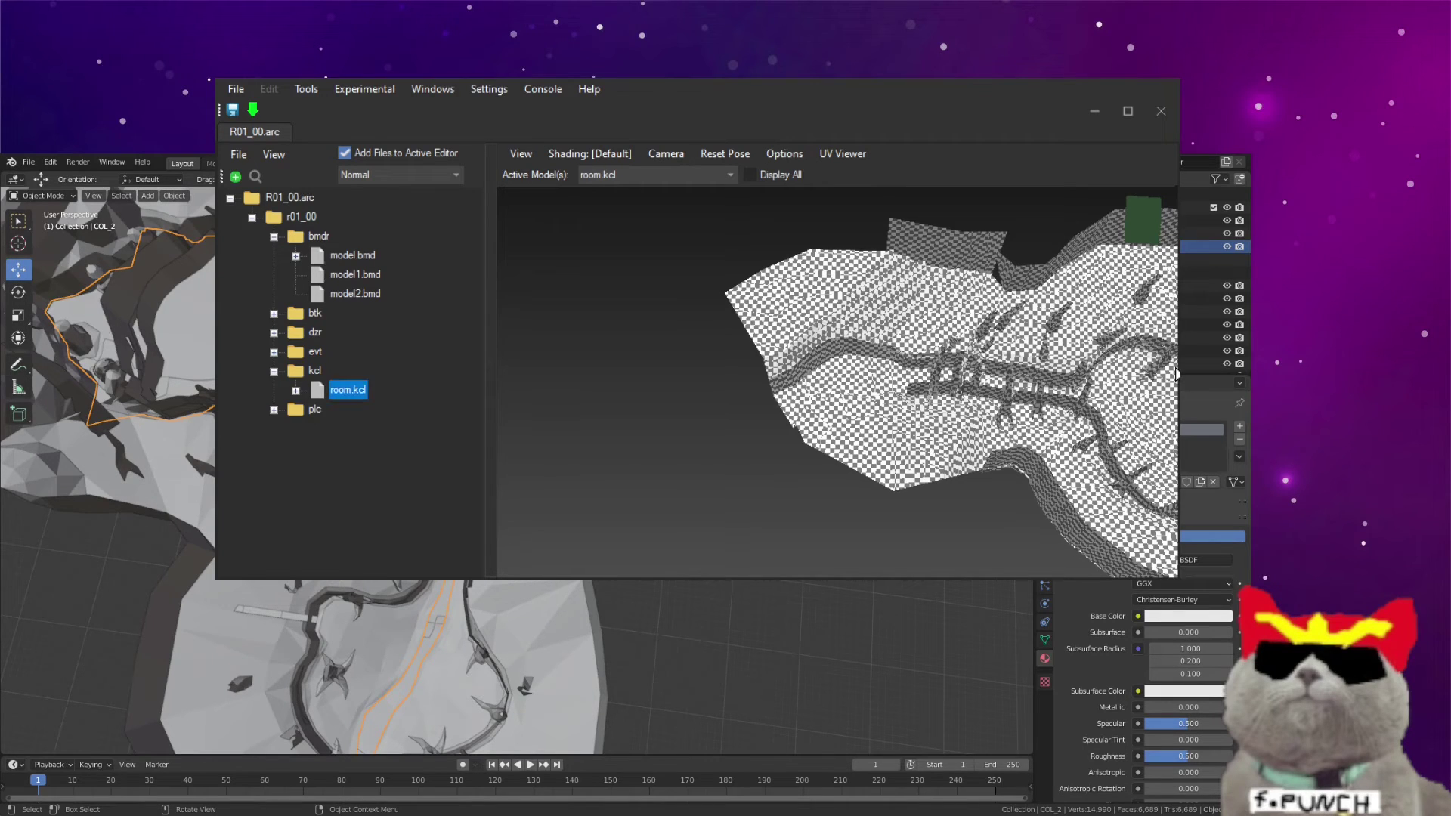